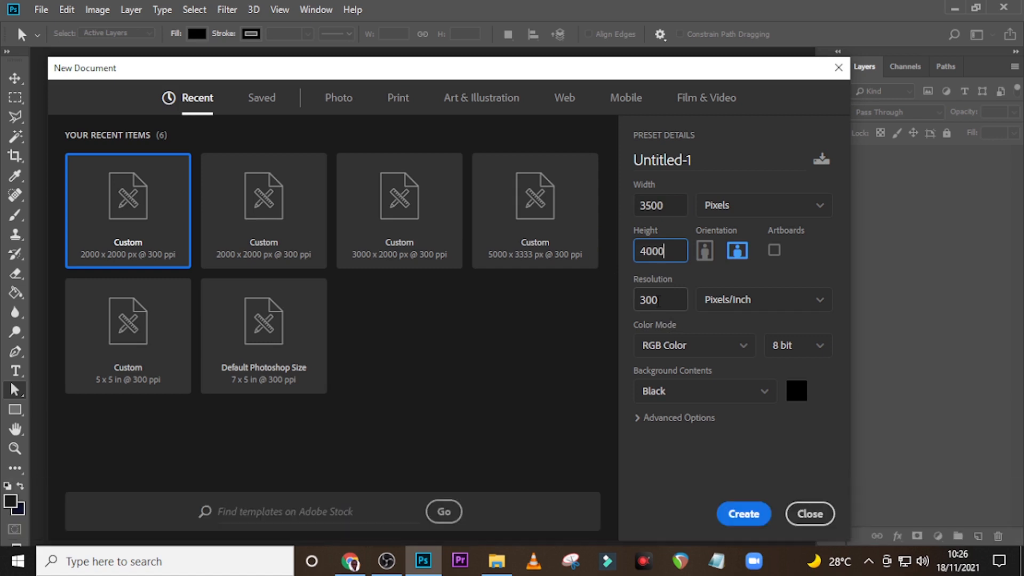
# Confirm the new document's 4000-pixel height and set its color mode to CMYK Color.
pyautogui.press('Tab')
pyautogui.press('Tab')
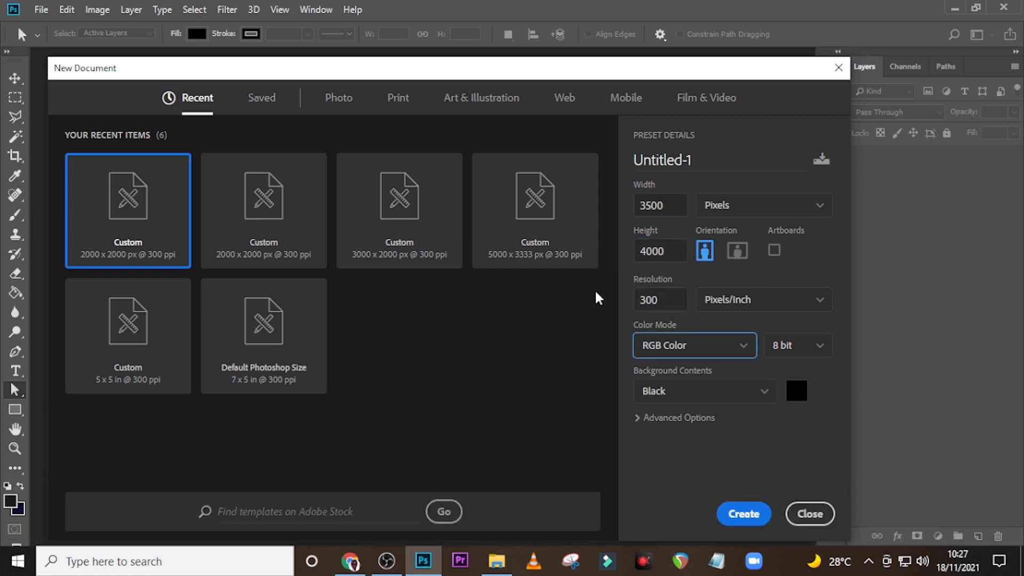
pyautogui.click(692, 350)
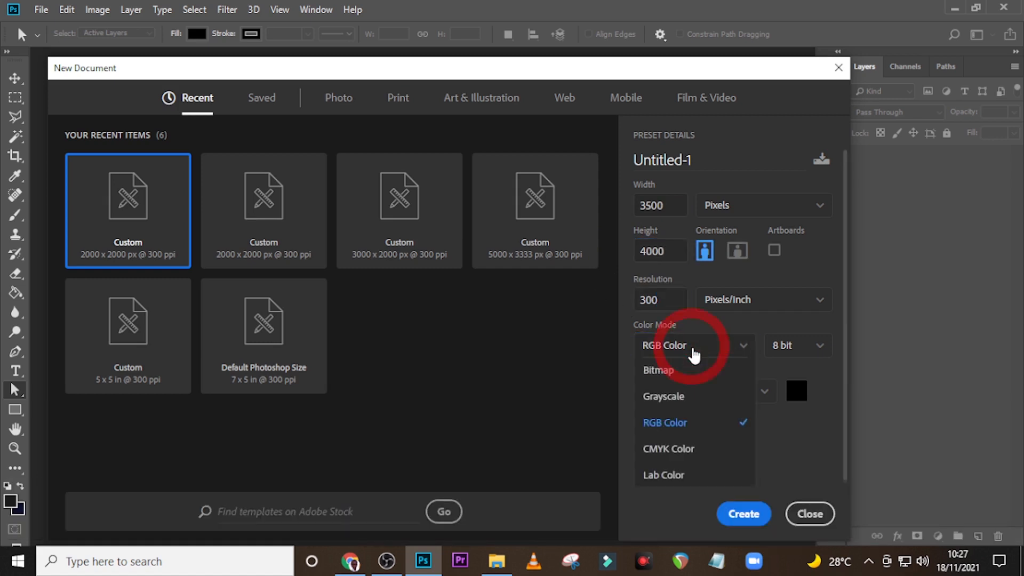
pyautogui.click(679, 451)
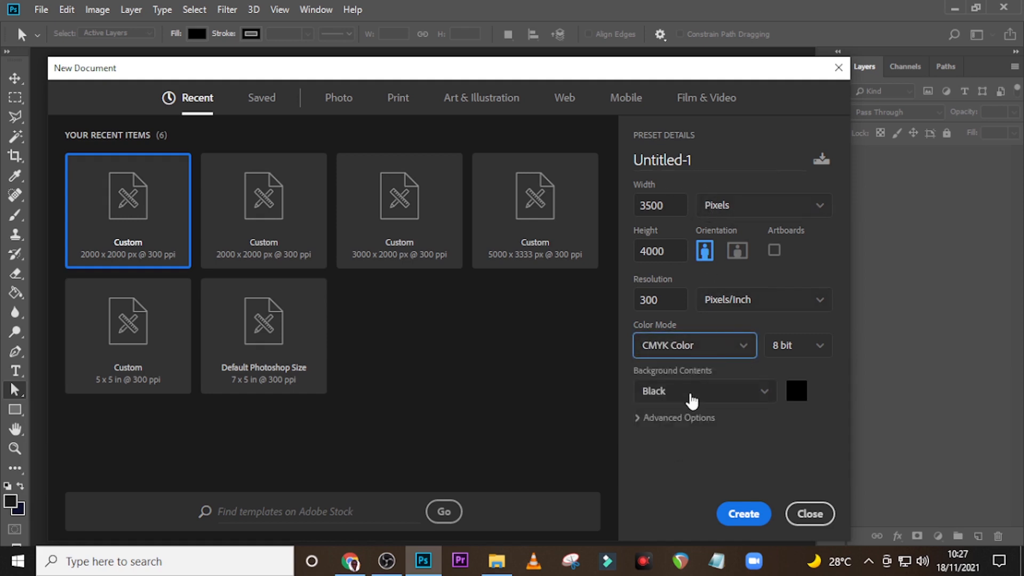
# Set the new document's background to the custom dark green with hex value 023C27.
pyautogui.click(800, 396)
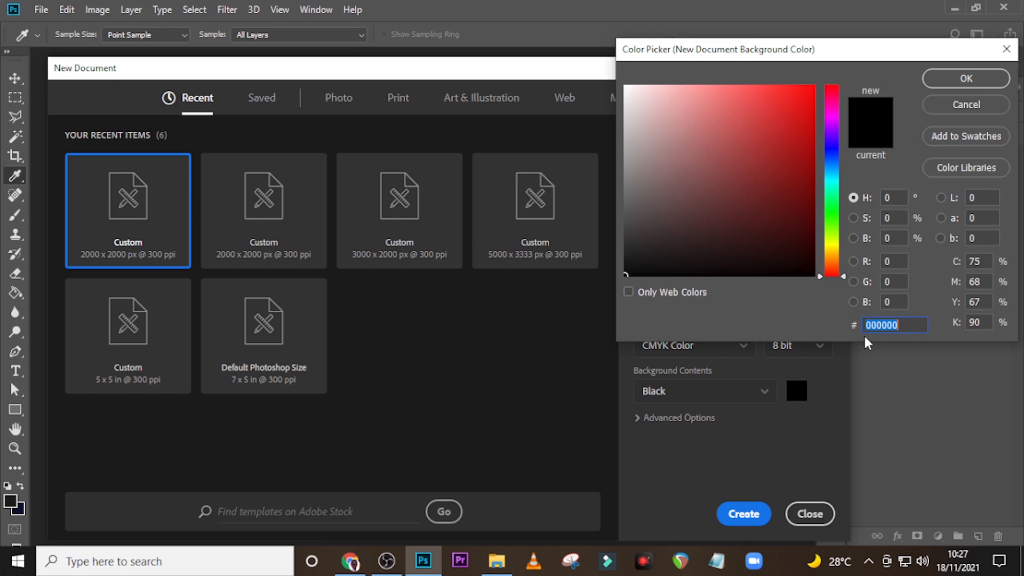
pyautogui.write('02')
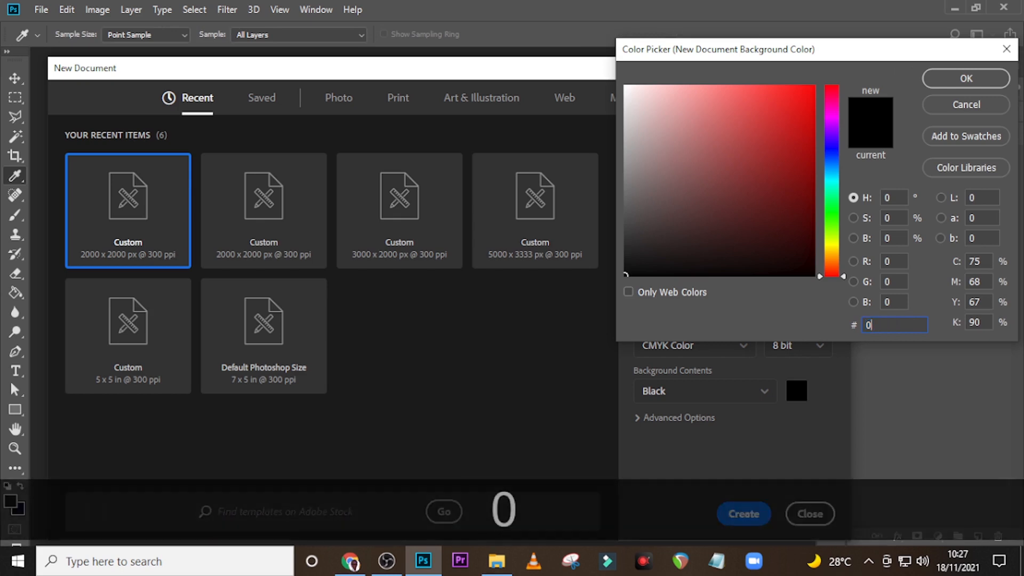
pyautogui.write('3')
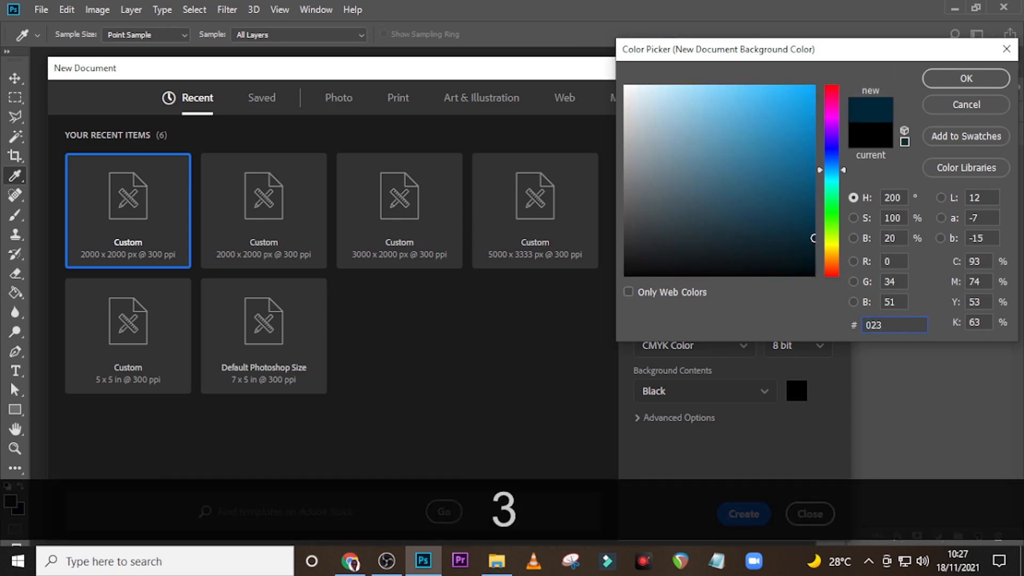
pyautogui.write('C27')
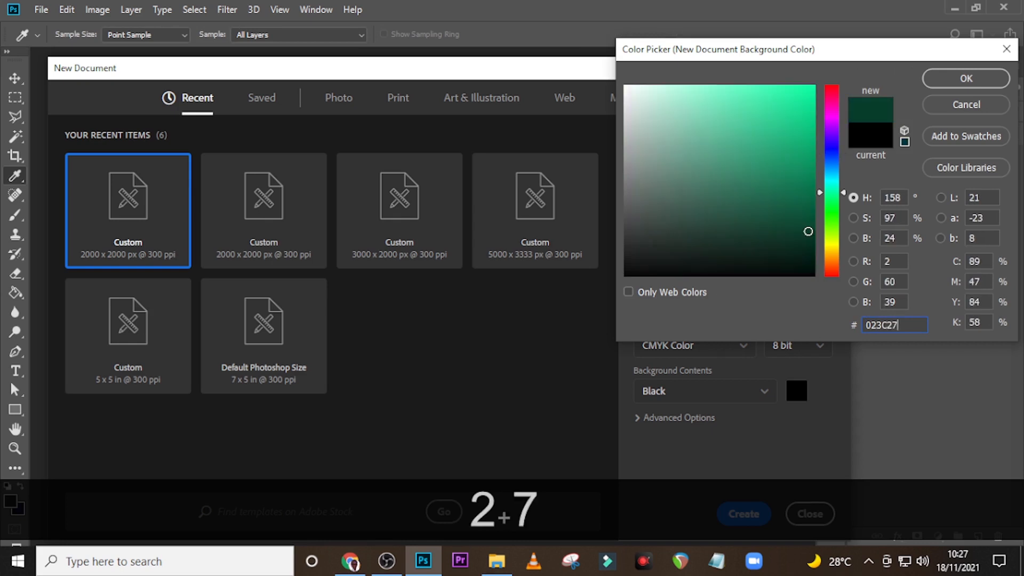
pyautogui.click(970, 75)
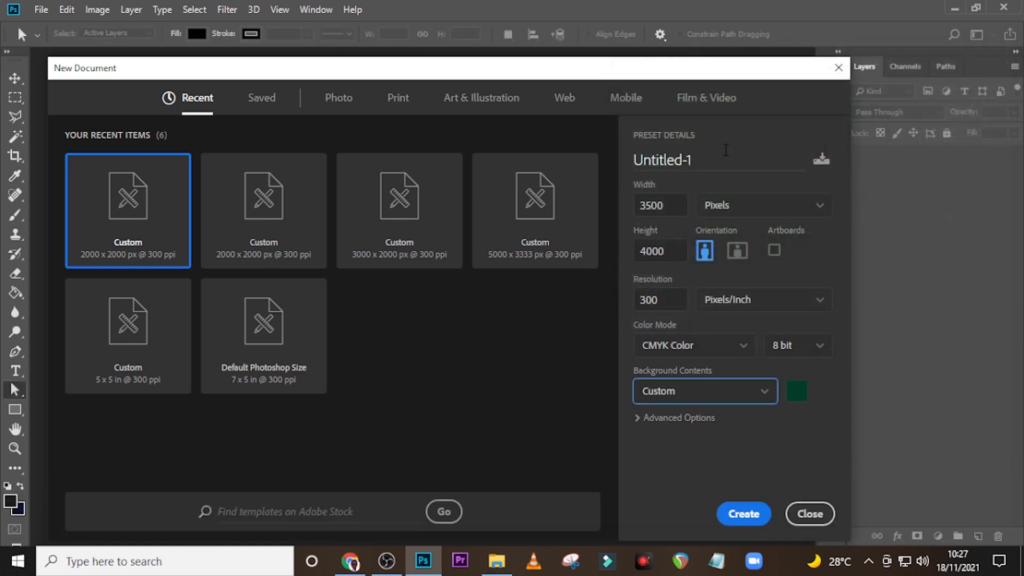
# Name the new document "T SHIRT DESIGN" and create it.
pyautogui.moveTo(703, 159); pyautogui.dragTo(617, 154)
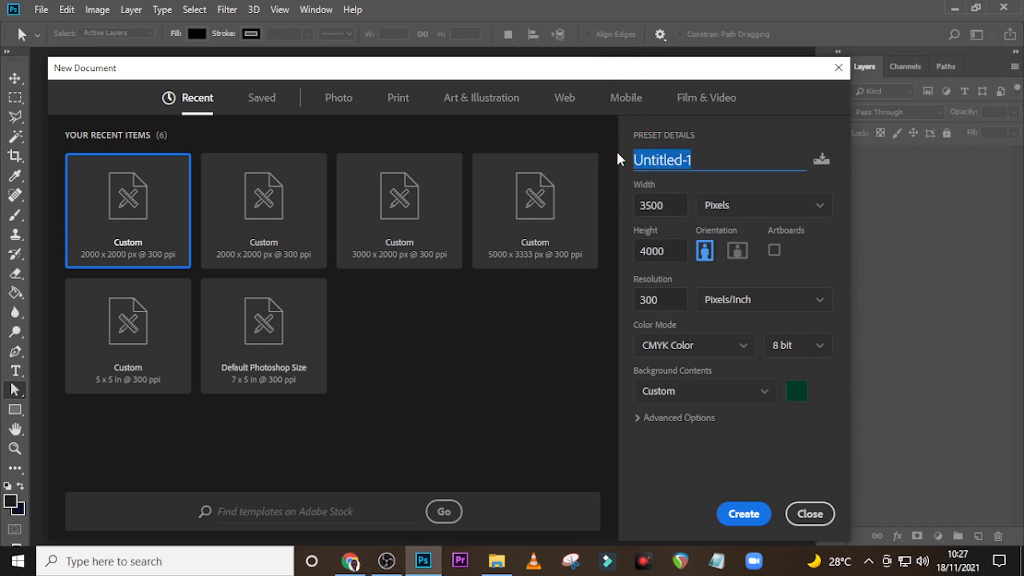
pyautogui.write('T SHIRT D')
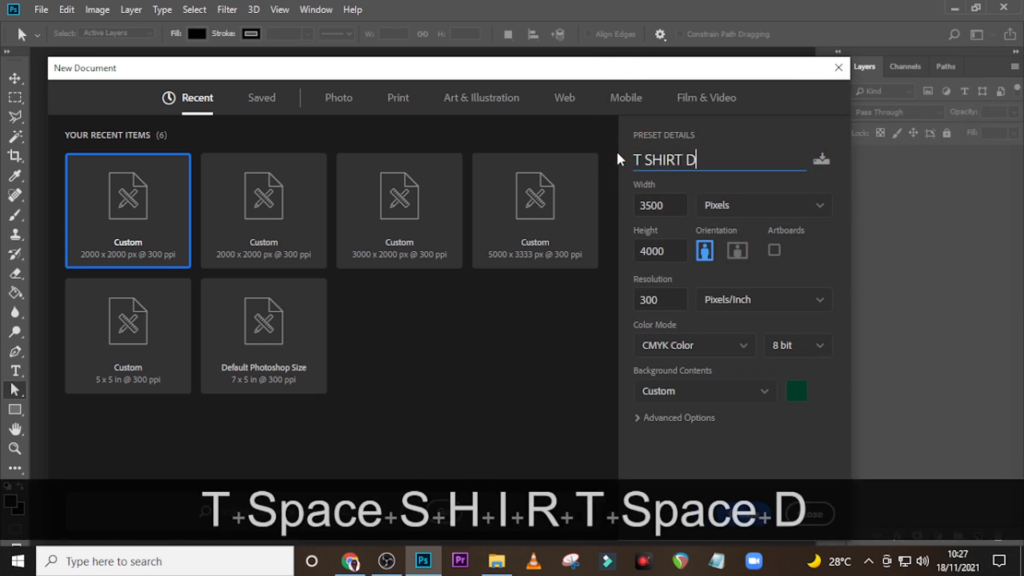
pyautogui.write('ESIGN')
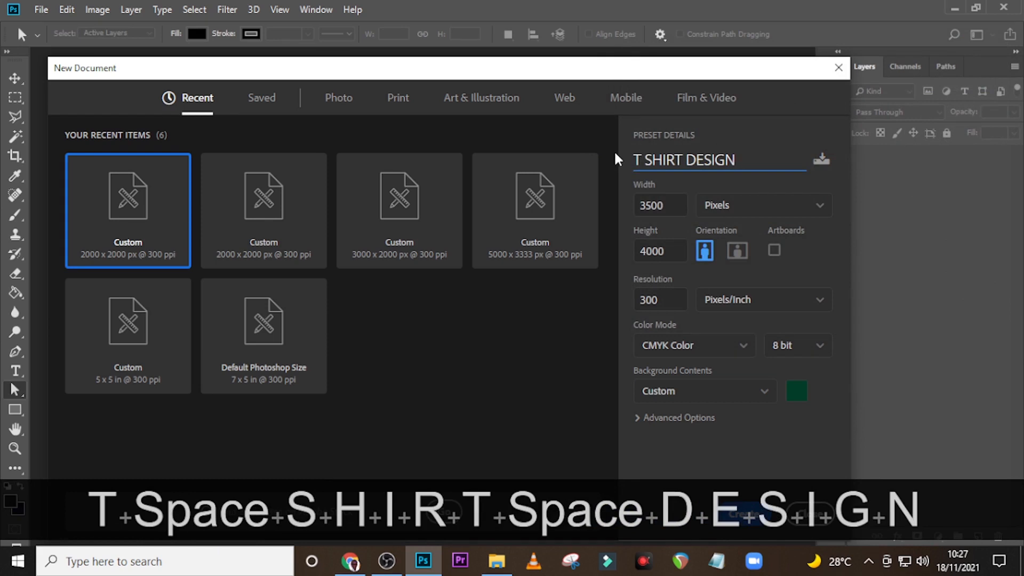
pyautogui.click(744, 514)
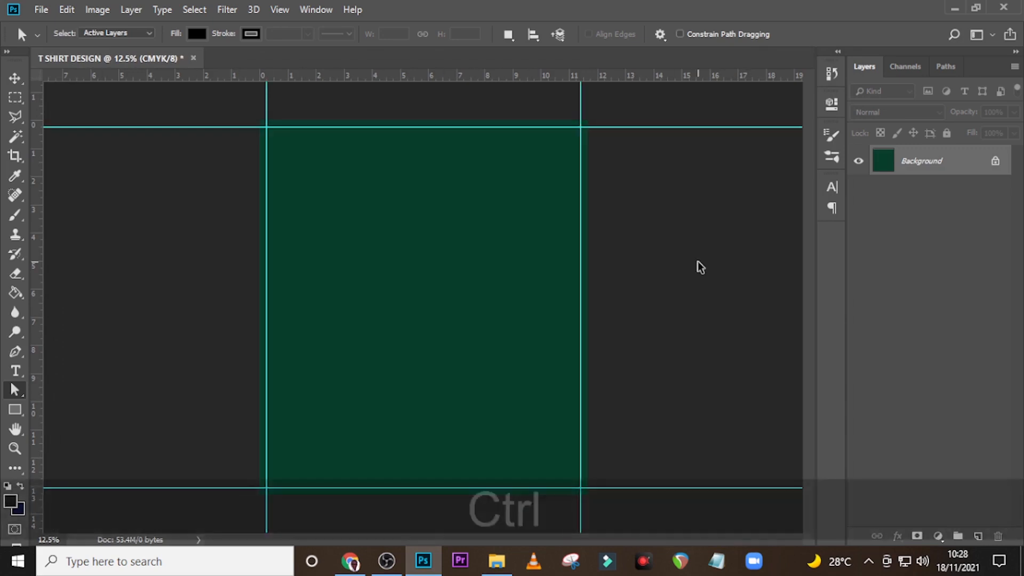
# Add a text layer reading "oNUA" in the upper part of the canvas.
pyautogui.hotkey('ctrl', '0')
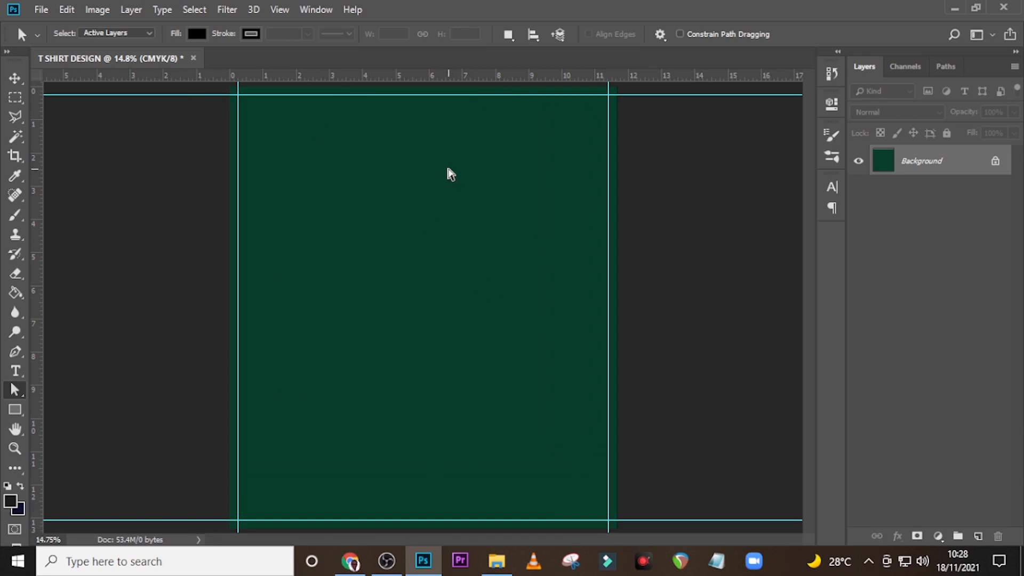
pyautogui.press('t')
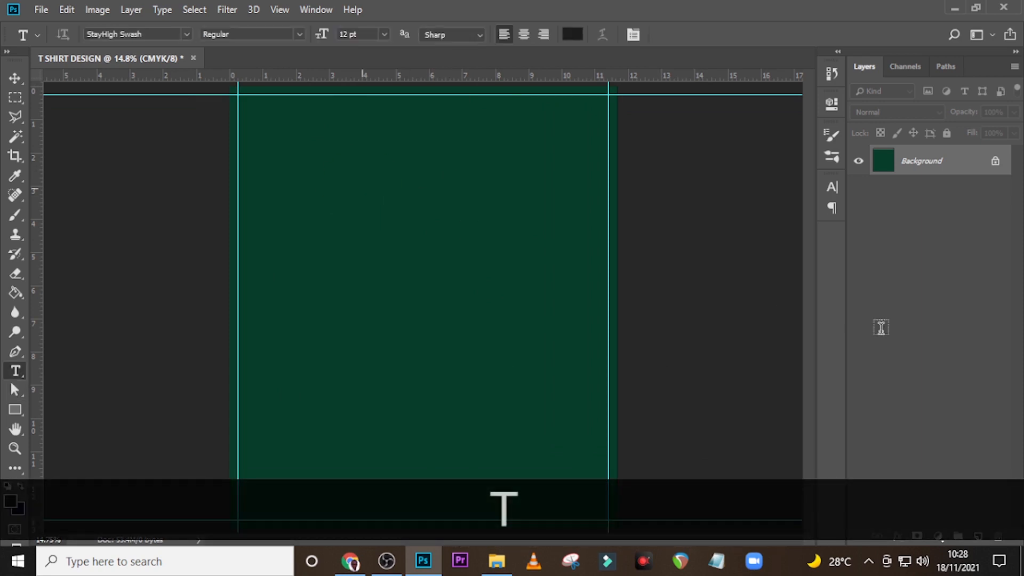
pyautogui.click(362, 189)
pyautogui.write('ONUA')
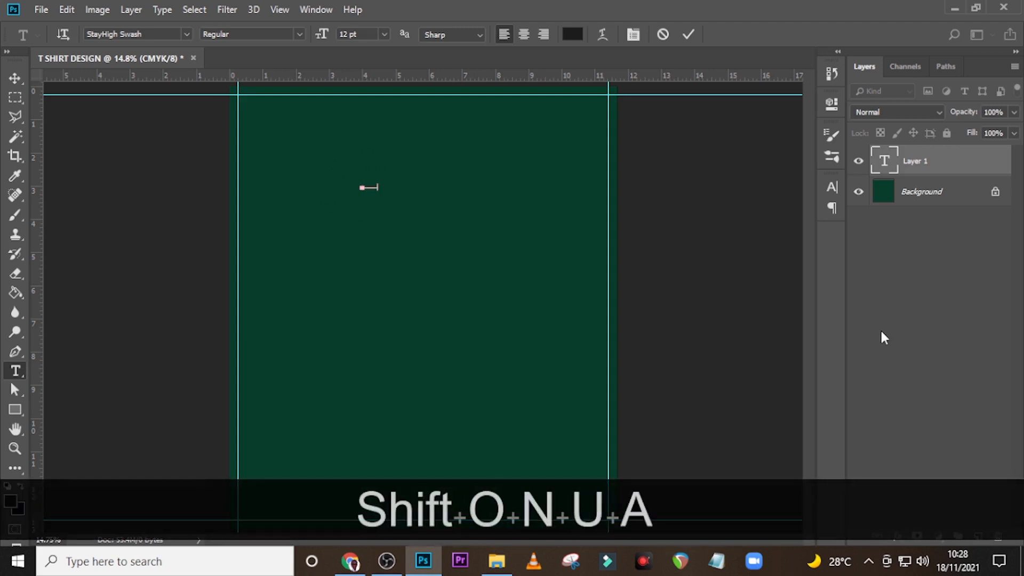
# Change the text color of the new text layer to white.
pyautogui.click(834, 190)
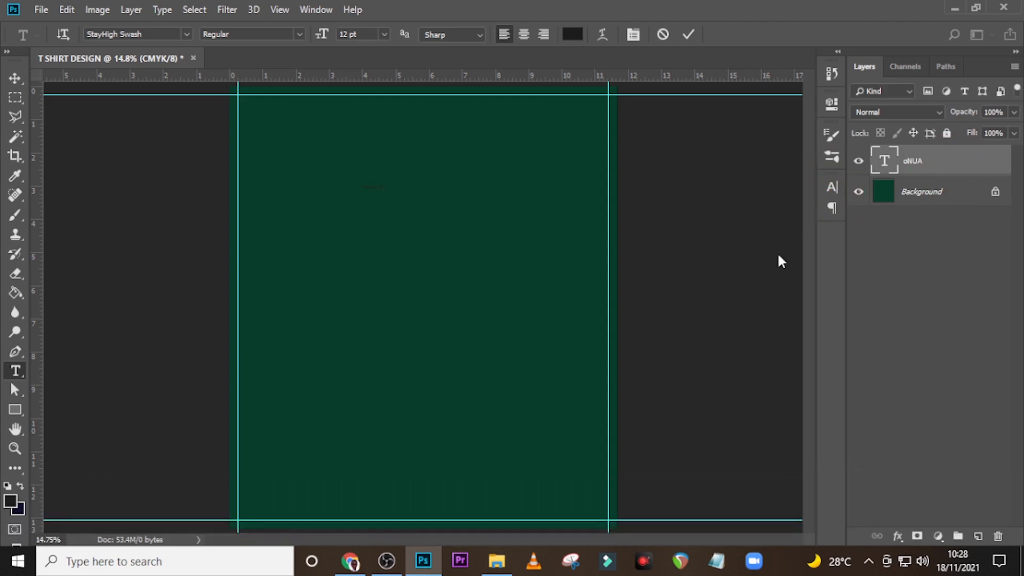
pyautogui.click(777, 277)
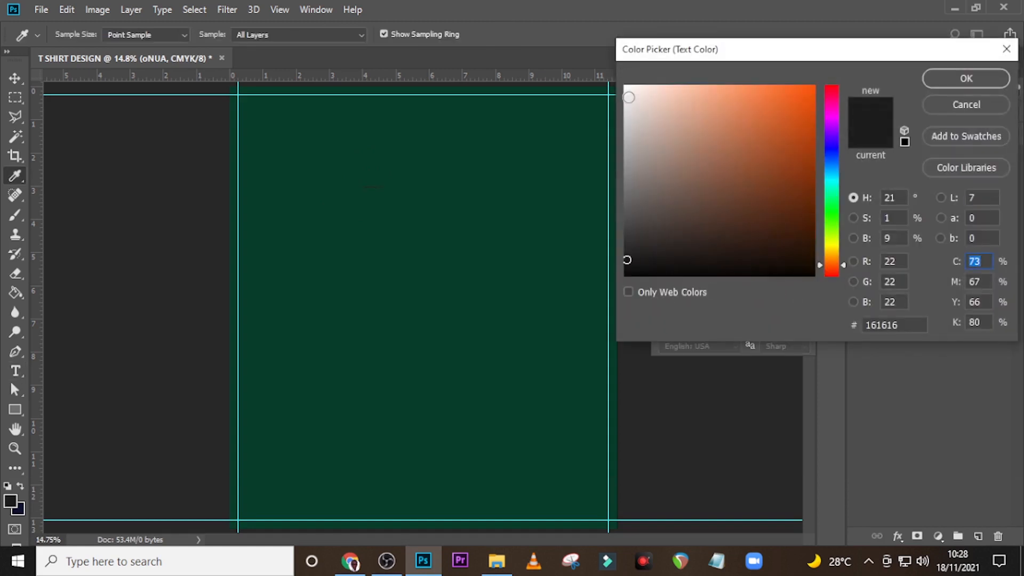
pyautogui.click(626, 86)
pyautogui.click(966, 78)
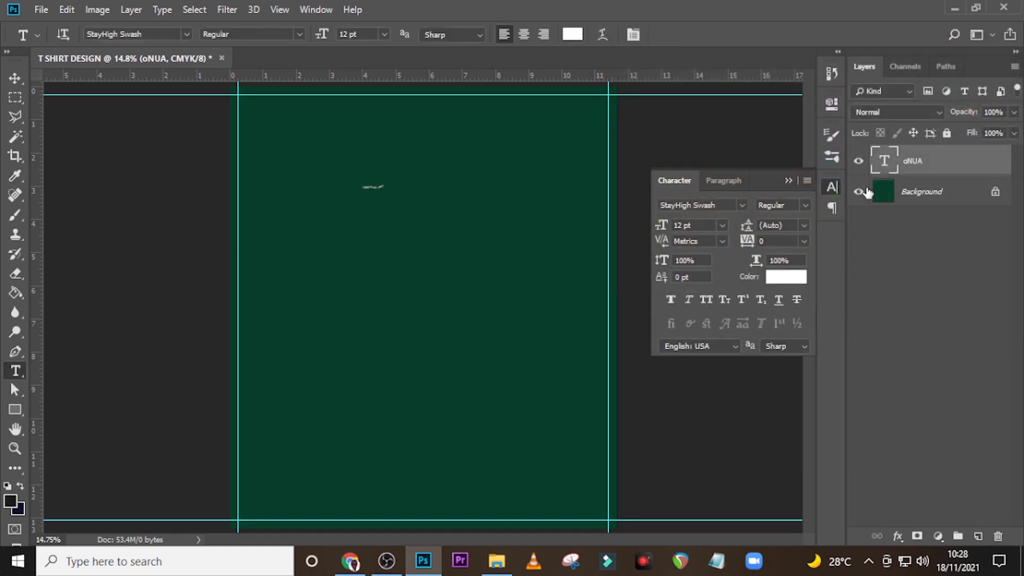
# Change the text layer's font to Letter Craft Deco.
pyautogui.click(718, 207)
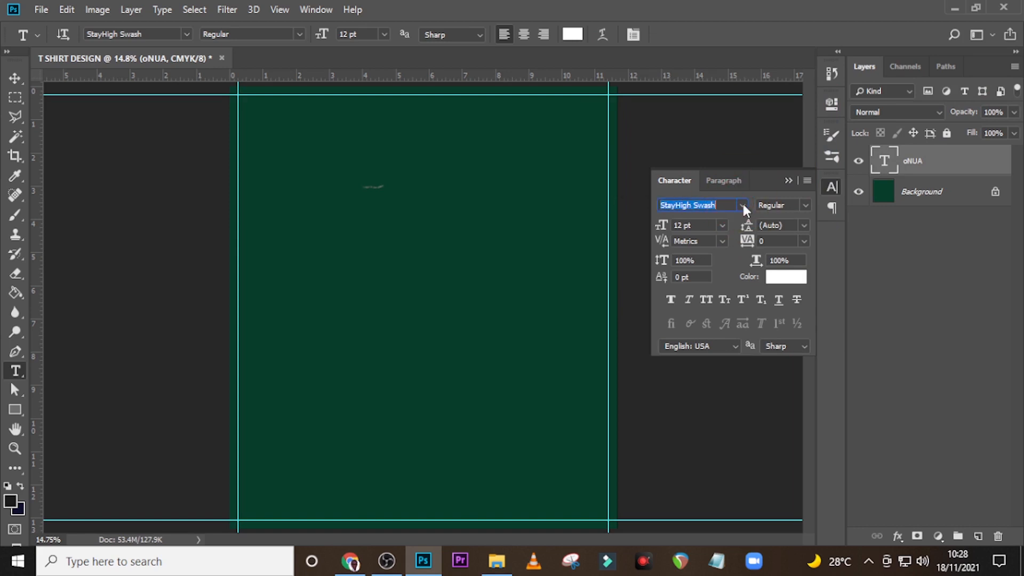
pyautogui.write('L')
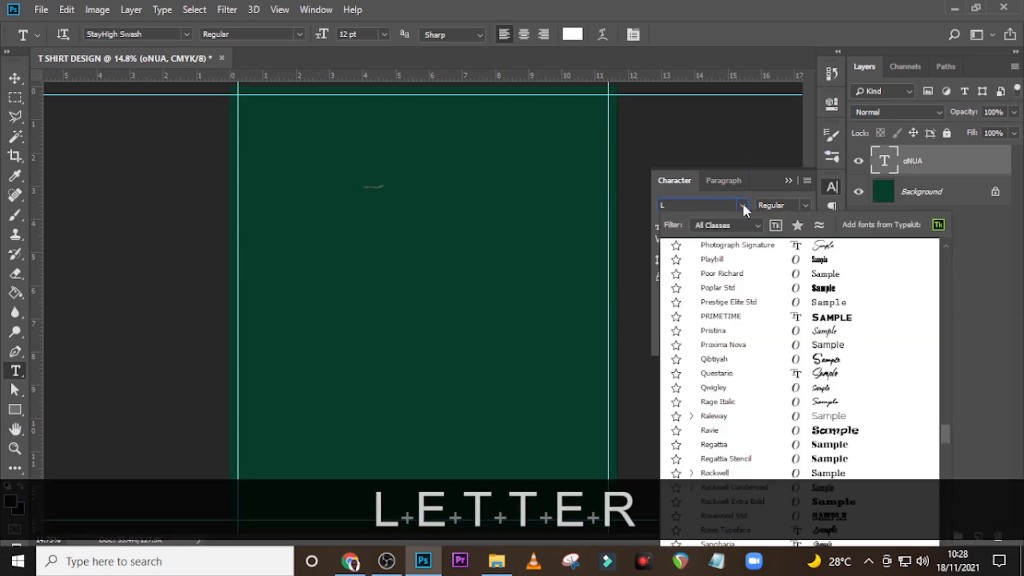
pyautogui.write('ETTER')
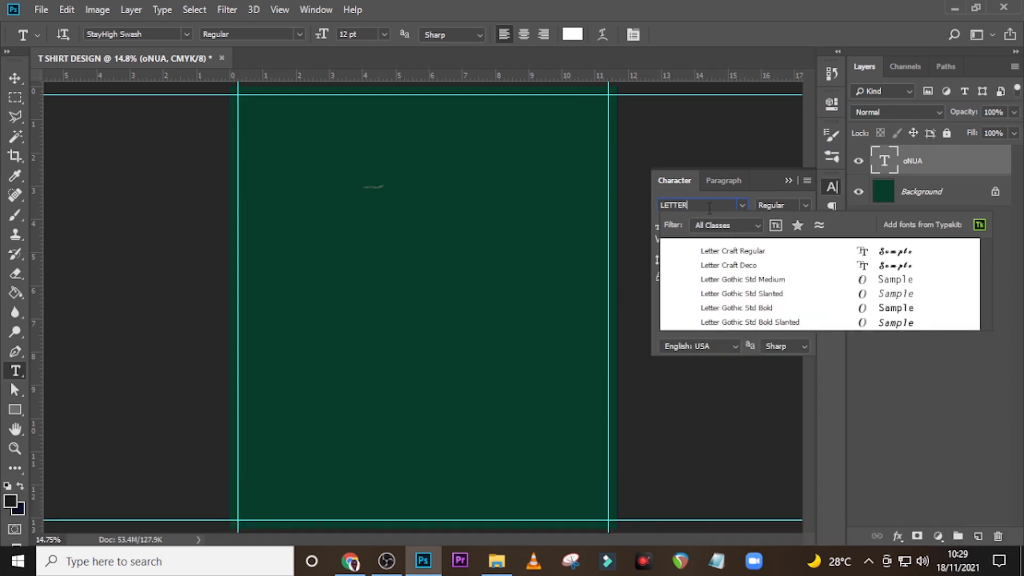
pyautogui.click(738, 265)
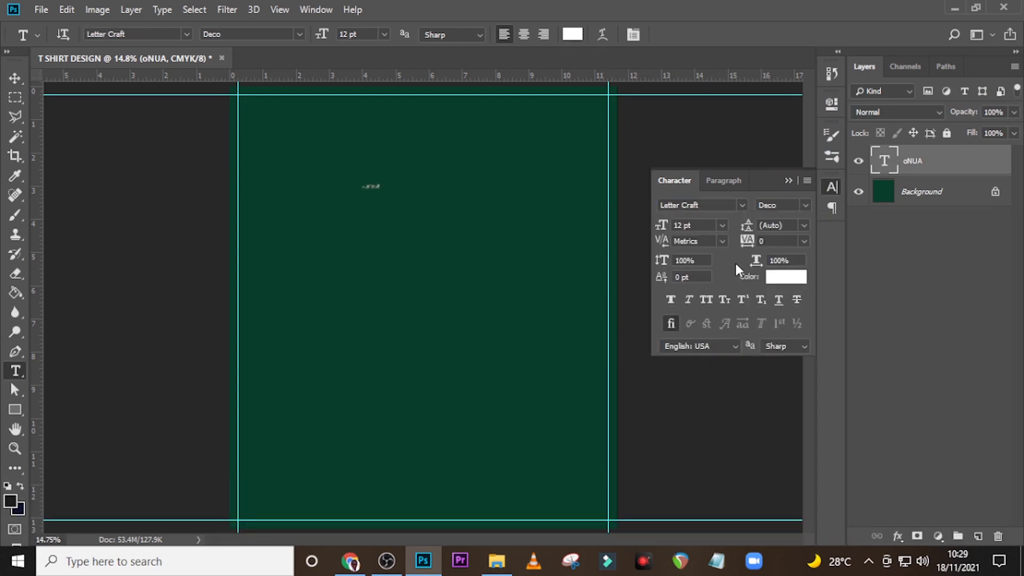
# Set the text layer's font size to 425 pt.
pyautogui.click(688, 226)
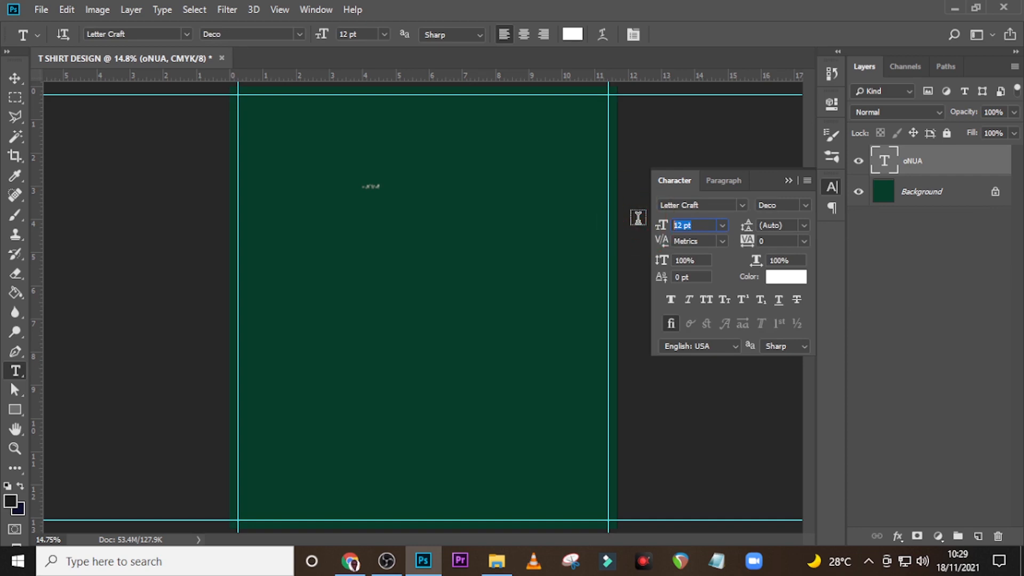
pyautogui.write('42')
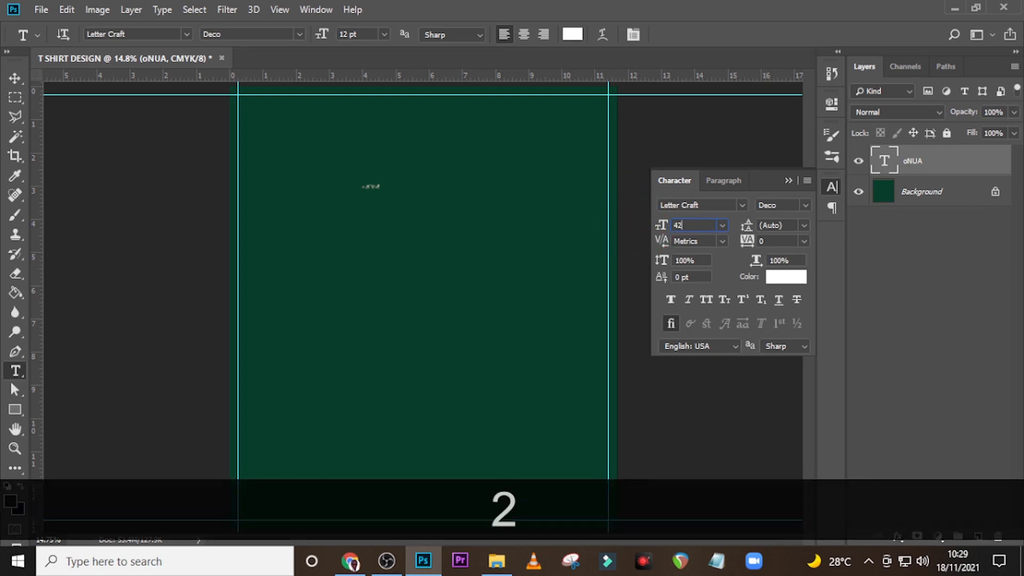
pyautogui.write('5')
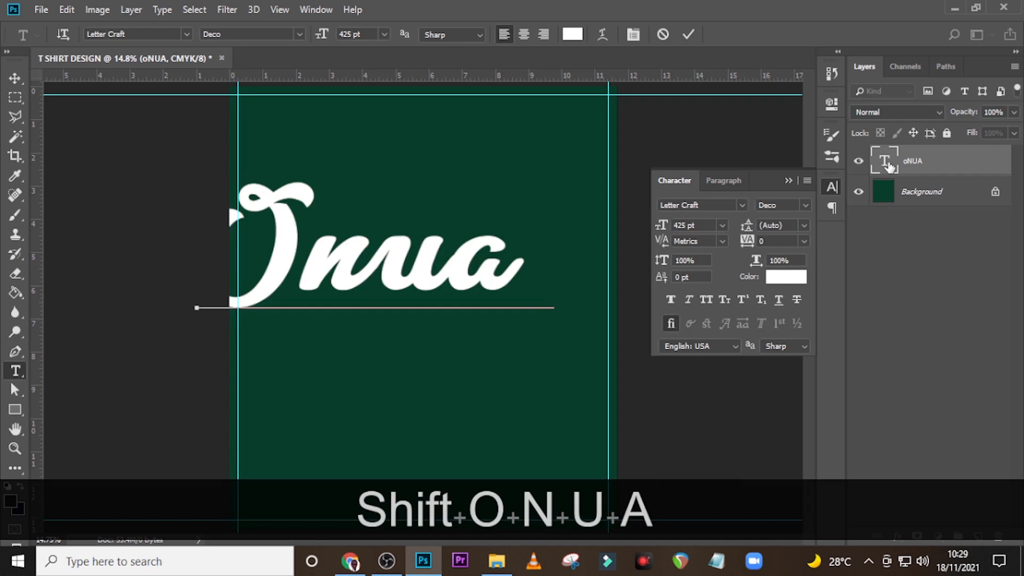
# Correct the text to "Onua" and move it fully inside the canvas between the side guides.
pyautogui.click(887, 166)
pyautogui.press('v')
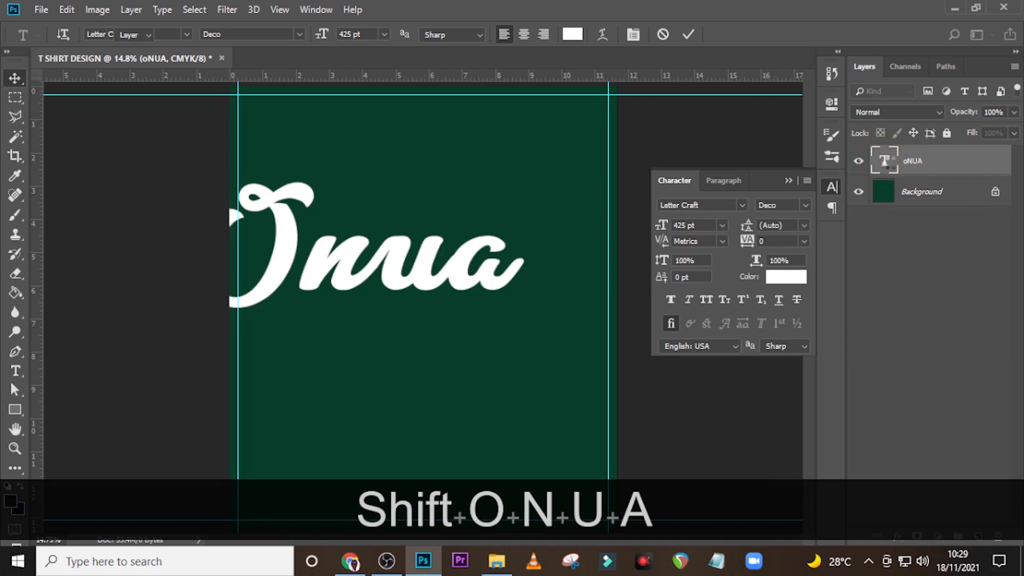
pyautogui.press('shift')
pyautogui.moveTo(496, 245); pyautogui.dragTo(562, 256)
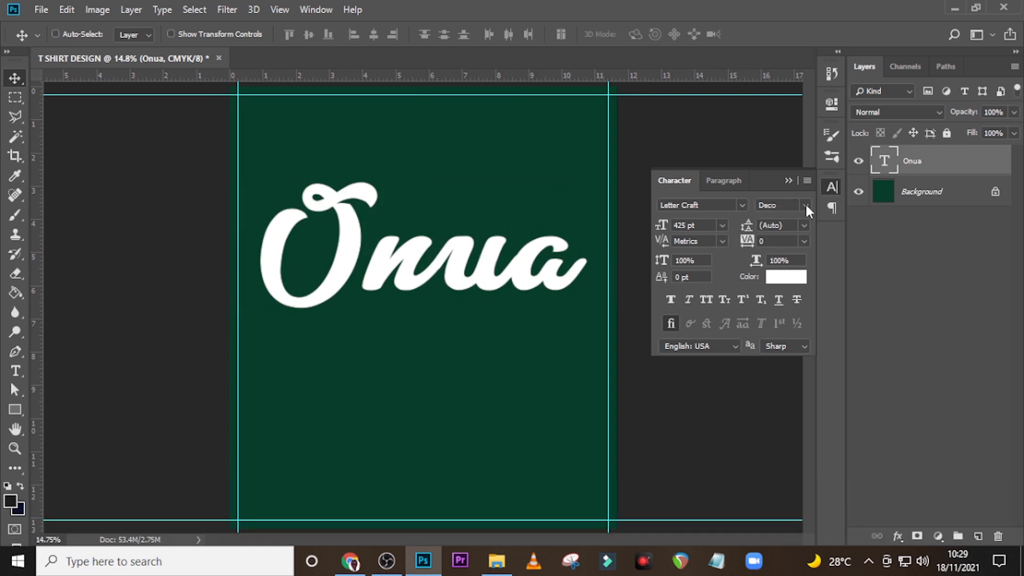
pyautogui.click(805, 204)
pyautogui.click(791, 229)
pyautogui.click(753, 242)
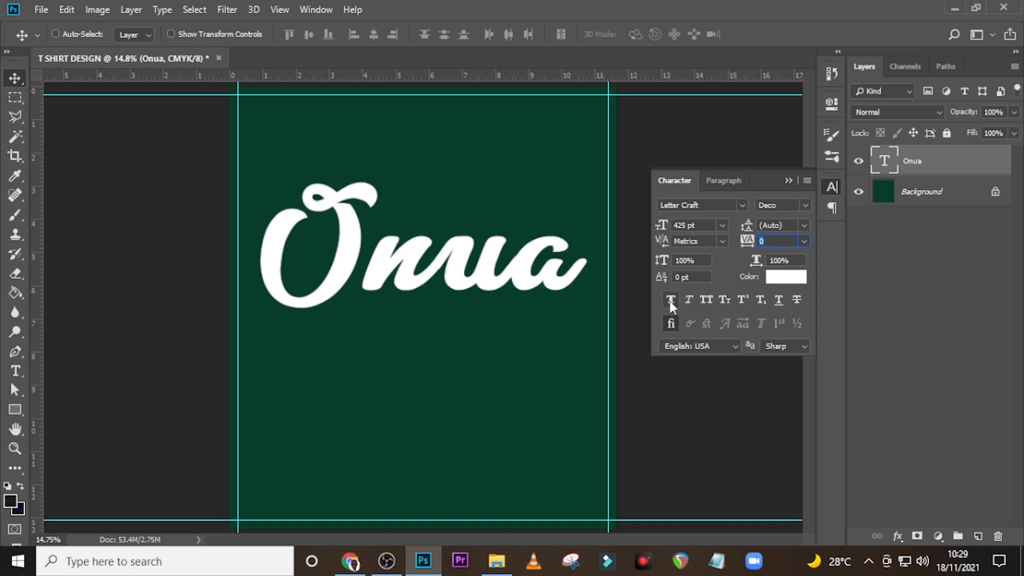
# Add a vertical guide at the canvas center and nudge the "Onua" text horizontally to center it on that guide.
pyautogui.click(912, 161)
pyautogui.hotkey('ctrl', 't')
pyautogui.hotkey('shift', 'Left')
pyautogui.press('Left')
pyautogui.press('Left')
pyautogui.press('Left')
pyautogui.press('Left')
pyautogui.press('Left')
pyautogui.press('Left')
pyautogui.press('Left')
pyautogui.press('Return')
pyautogui.hotkey('shift', 'Right')
pyautogui.press('Right')
pyautogui.press('Right')
pyautogui.hotkey('shift', 'Right')
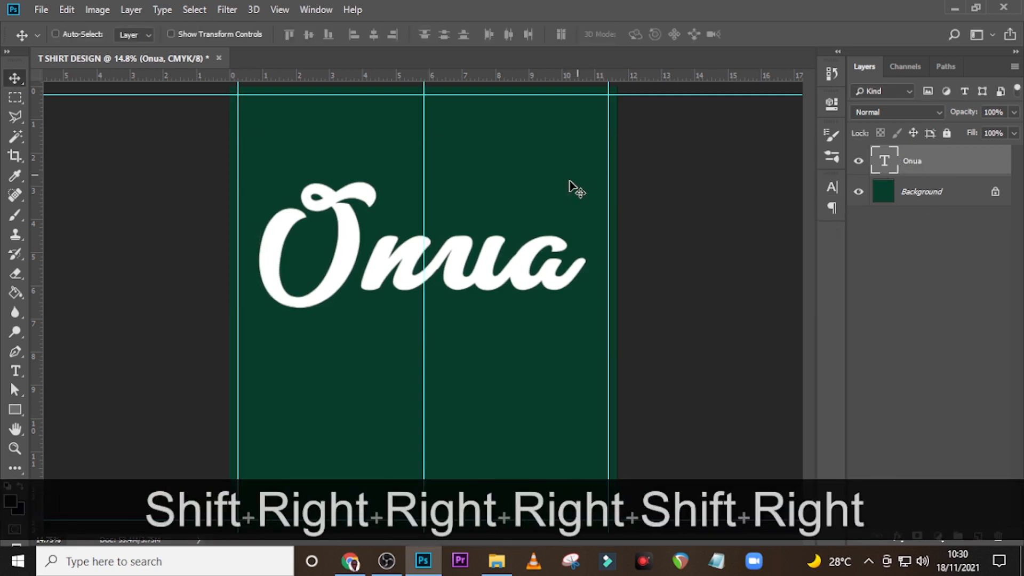
# Duplicate the "Onua" text layer and move the copy directly below the original.
pyautogui.hotkey('ctrl', 'j')
pyautogui.press('v')
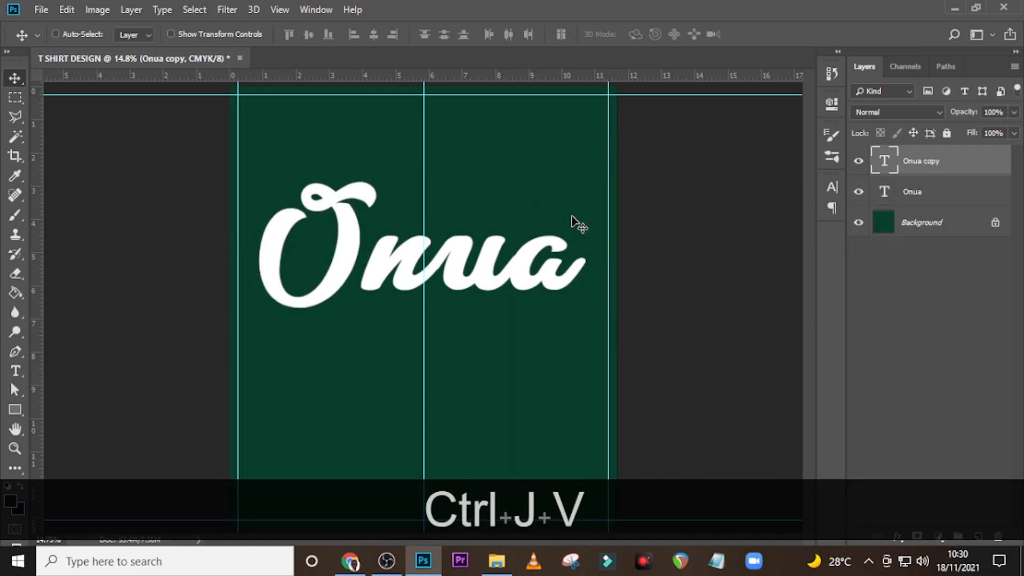
pyautogui.moveTo(480, 269); pyautogui.dragTo(472, 362)
# Replace the duplicated text with "oye" and position it closely beneath the "nua" letters of "Onua".
pyautogui.doubleClick(886, 162)
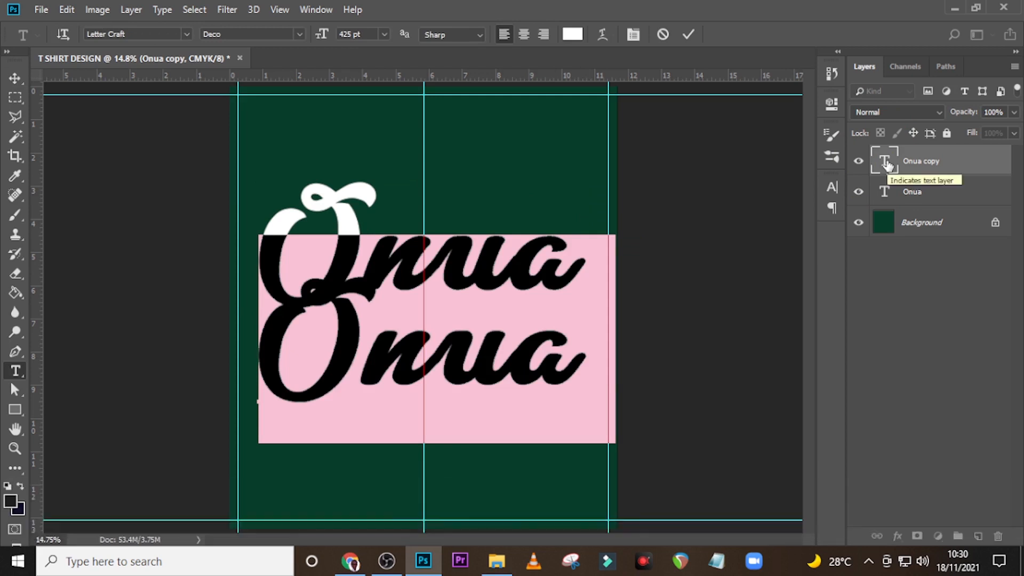
pyautogui.press('capslock')
pyautogui.write('oye')
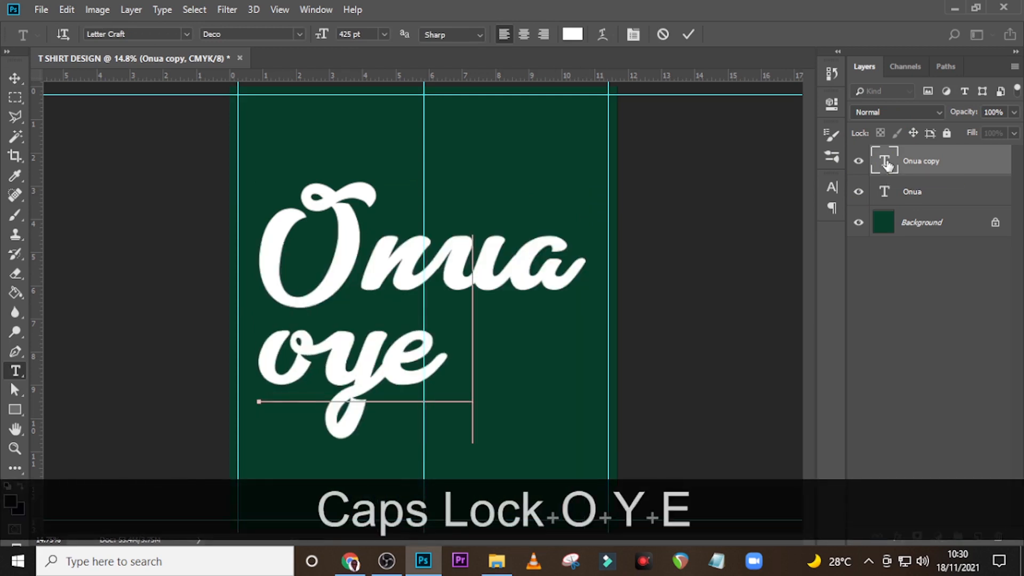
pyautogui.write('v')
pyautogui.moveTo(389, 370); pyautogui.dragTo(510, 346)
# Set the font size of the "oye" text to 457 pt.
pyautogui.click(831, 190)
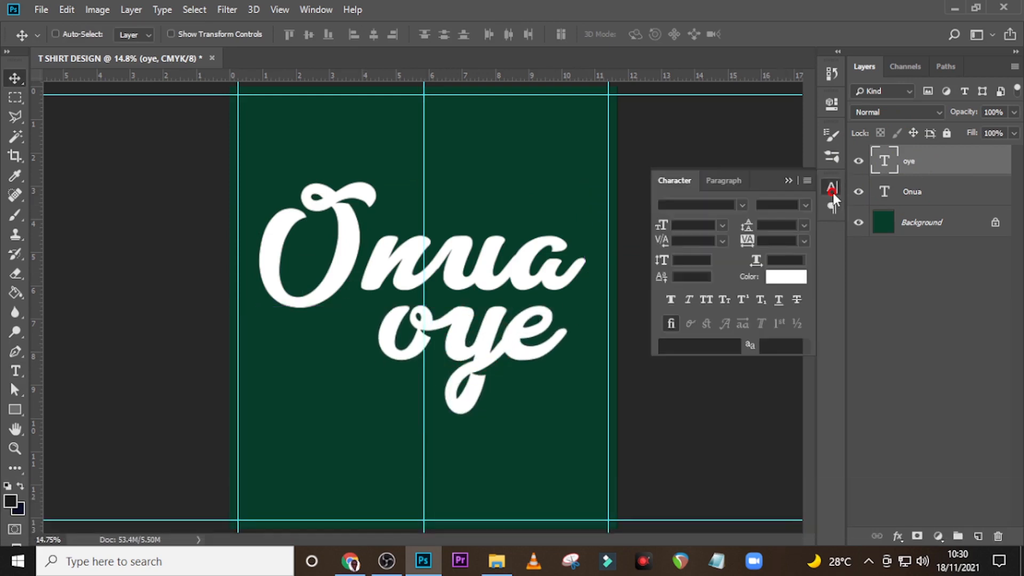
pyautogui.click(714, 229)
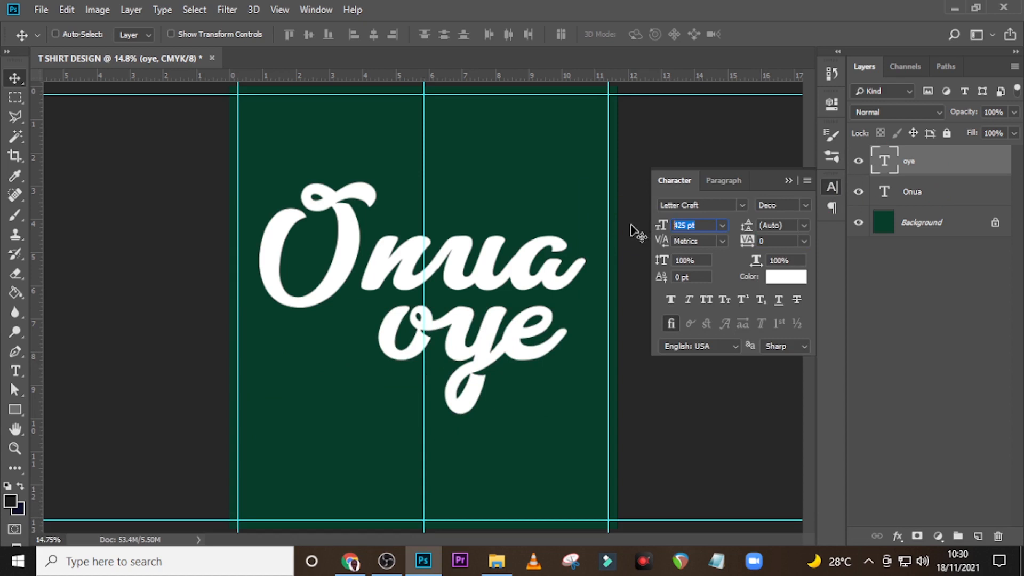
pyautogui.write('457')
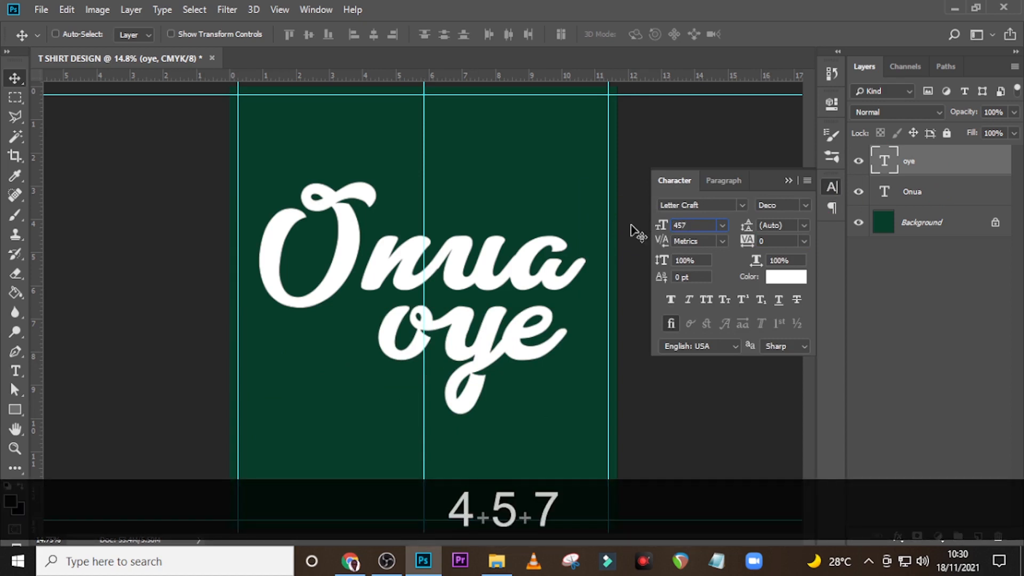
pyautogui.press('Return')
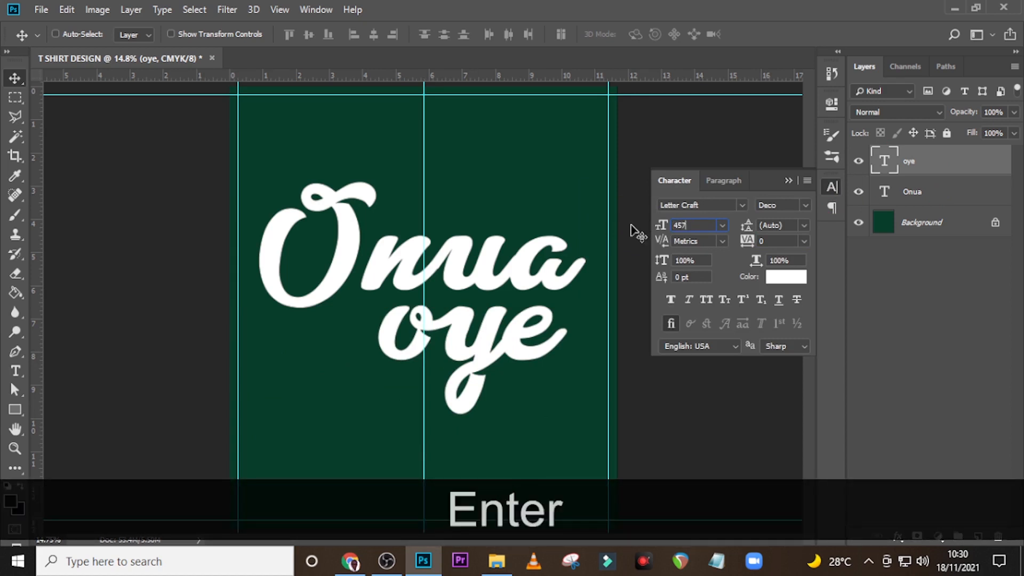
# Nudge the "Onua" text layer down slightly so it sits closer to the top of "oye".
pyautogui.click(923, 184)
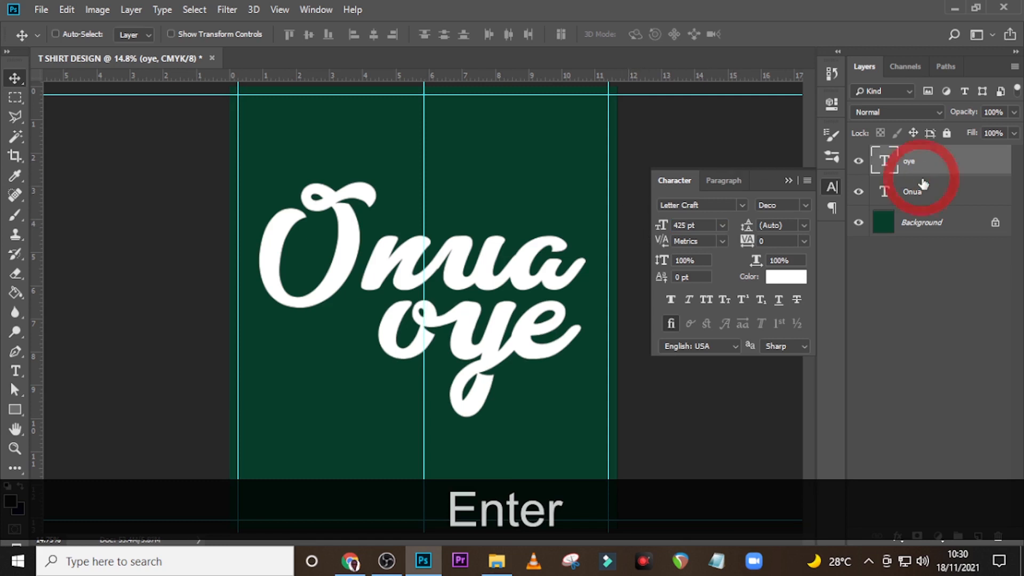
pyautogui.press('Up')
pyautogui.press('Up')
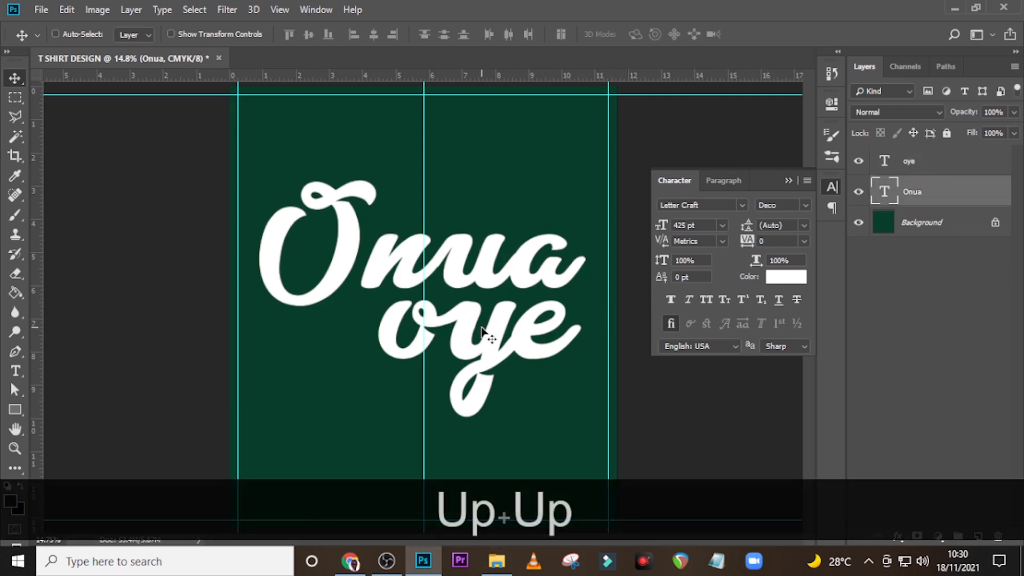
pyautogui.press('Down')
pyautogui.press('Down')
pyautogui.press('Down')
pyautogui.press('Down')
pyautogui.press('Down')
pyautogui.press('Down')
pyautogui.press('Down')
pyautogui.press('Down')
pyautogui.press('Down')
pyautogui.press('Down')
pyautogui.press('Down')
pyautogui.press('Down')
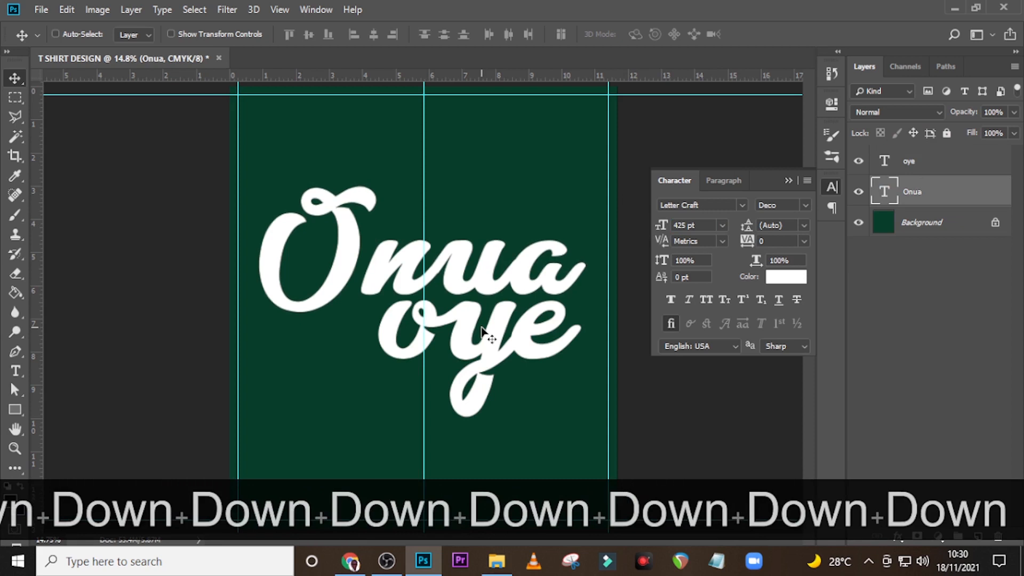
# Nudge the "oye" text left and slightly up so it tucks tightly under the "nua" letters.
pyautogui.click(951, 166)
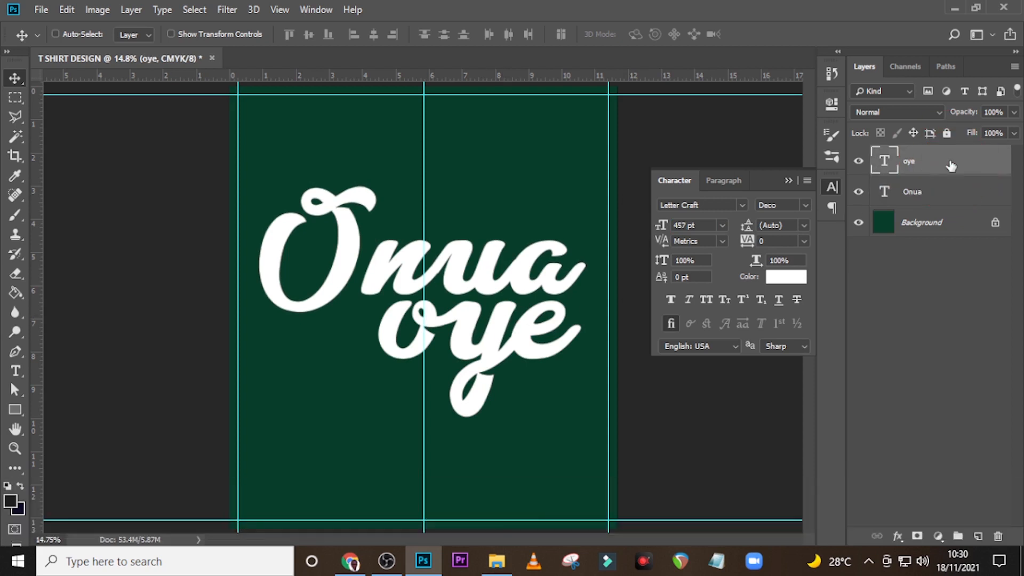
pyautogui.press('Left')
pyautogui.press('Left')
pyautogui.press('Left')
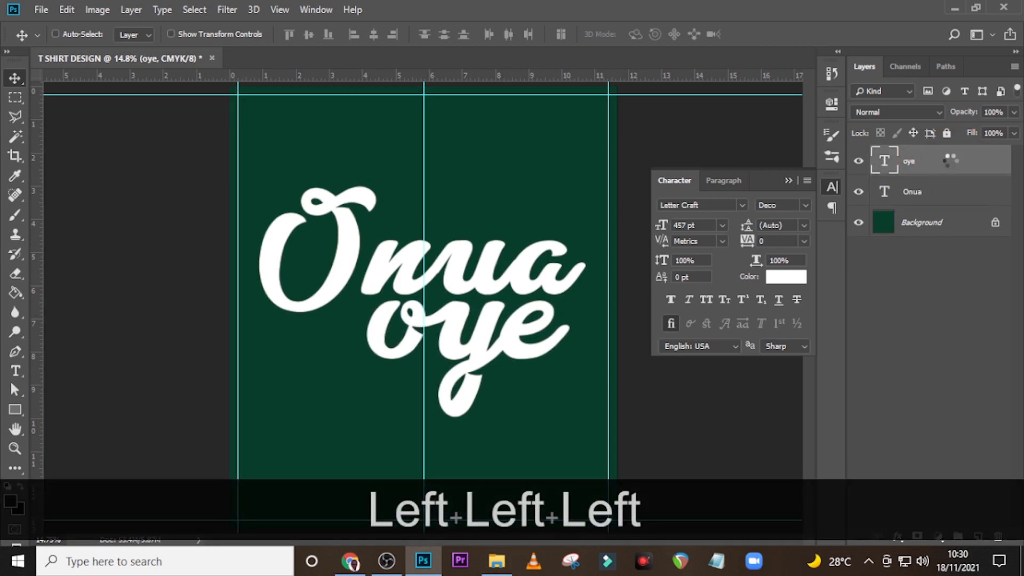
pyautogui.press('Left')
pyautogui.press('Up')
pyautogui.press('Up')
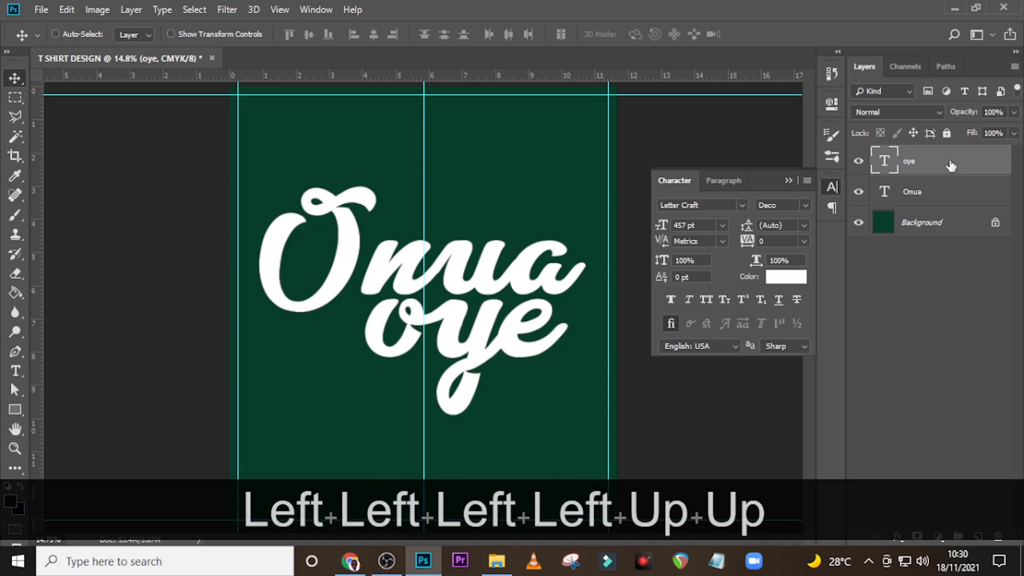
# Duplicate the "oye" text layer, move the copy to the lower left of the lettering and replace its text with "d".
pyautogui.hotkey('ctrl', 'j')
pyautogui.press('v')
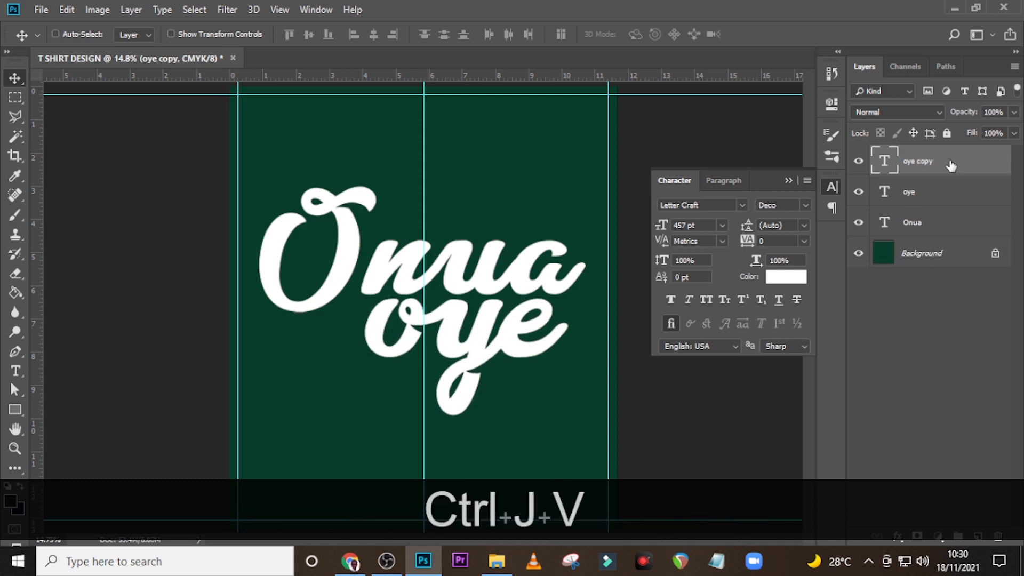
pyautogui.moveTo(547, 292); pyautogui.dragTo(437, 372)
pyautogui.doubleClick(886, 162)
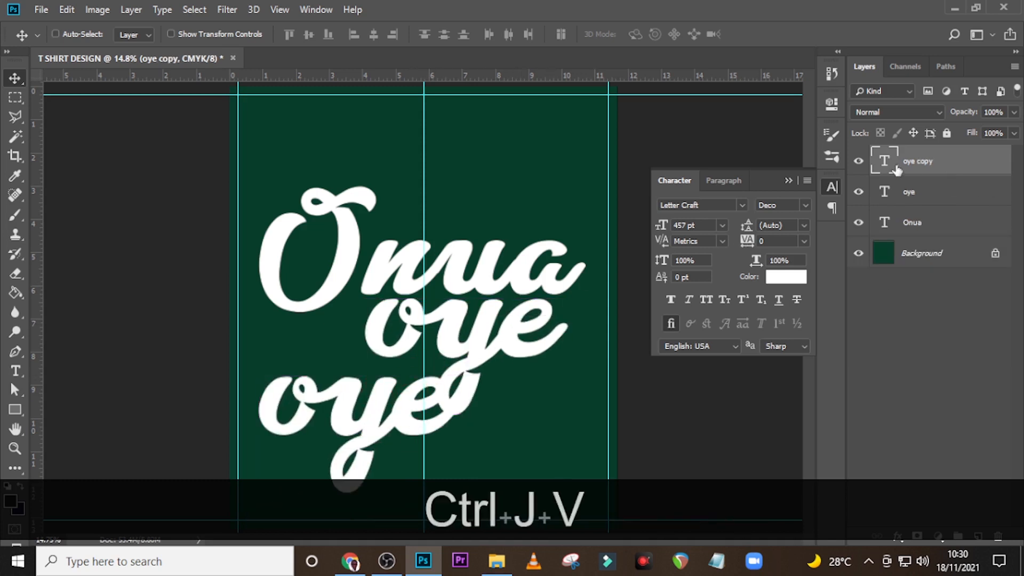
pyautogui.write('d')
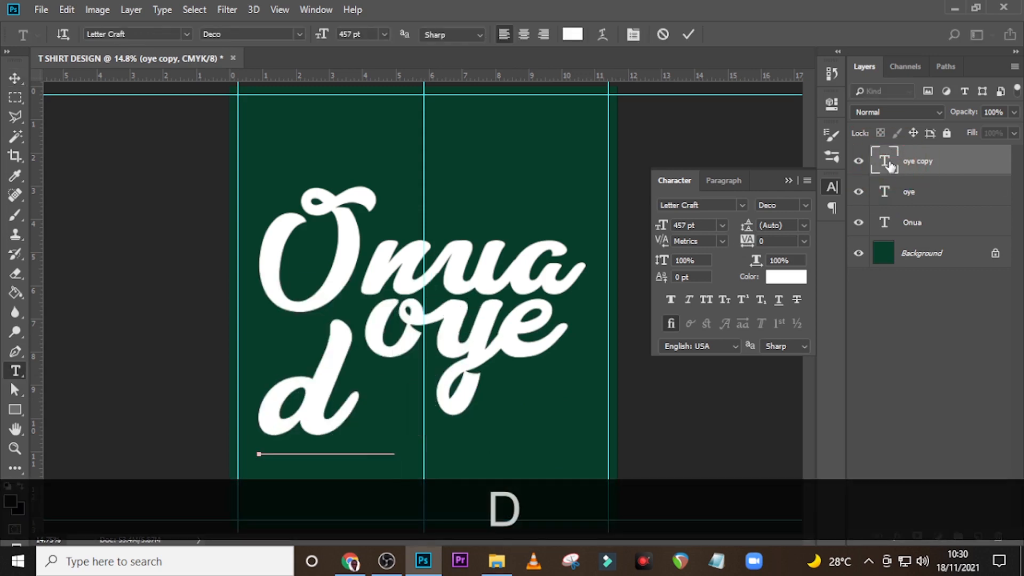
pyautogui.click(888, 165)
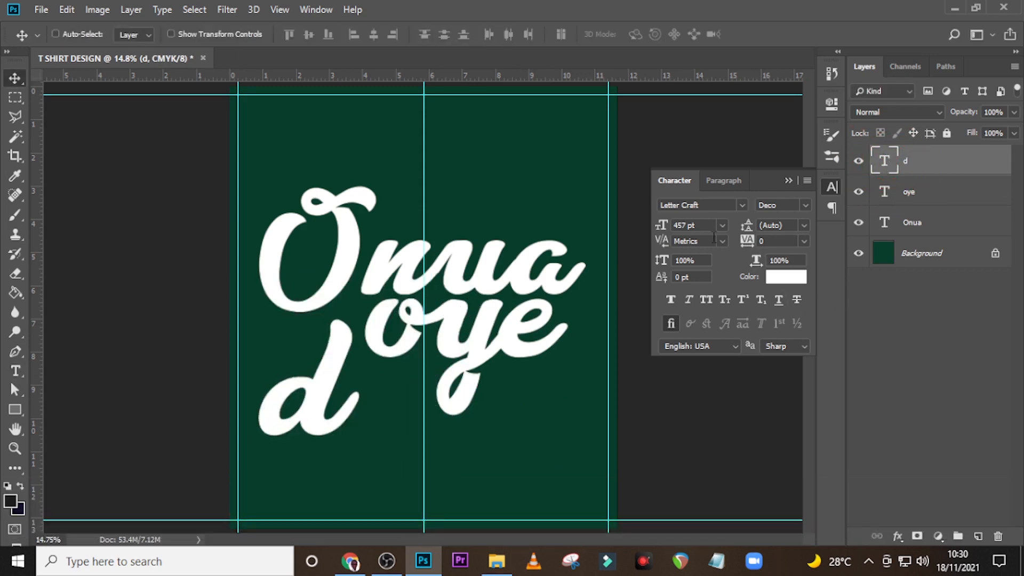
# Change the "d" text to the Regular font style at a size of 145 pt.
pyautogui.click(804, 207)
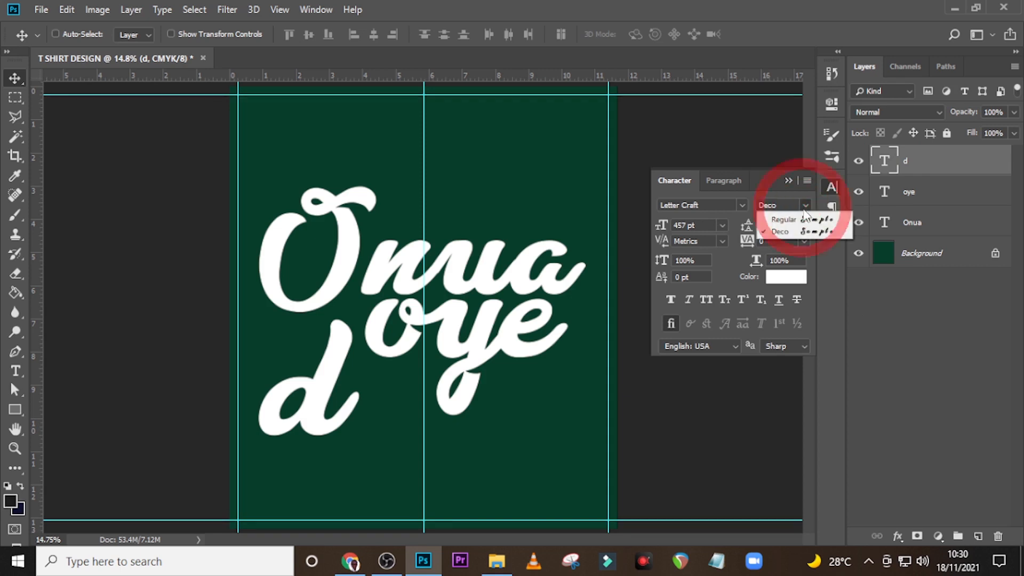
pyautogui.click(824, 215)
pyautogui.click(704, 225)
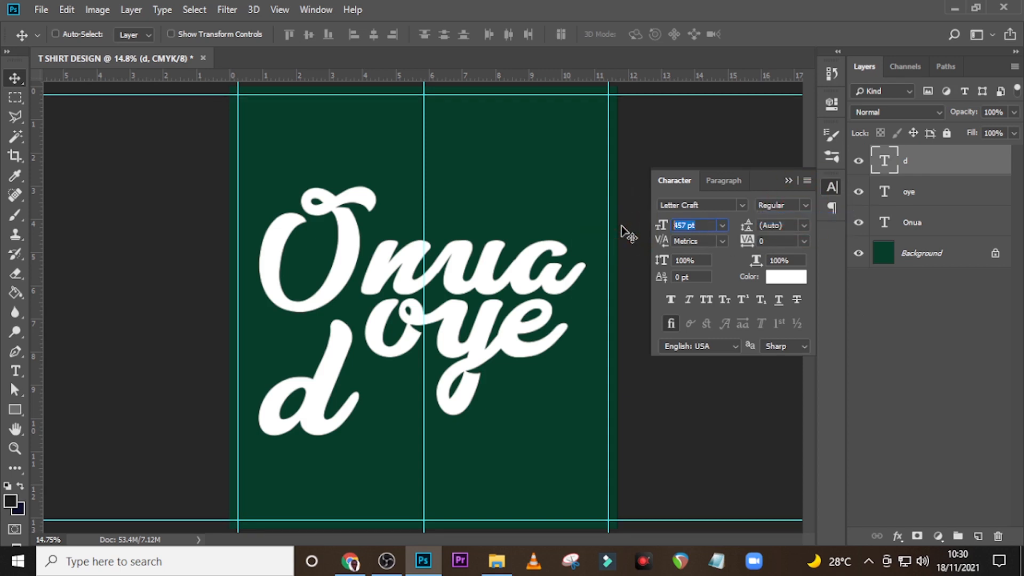
pyautogui.write('145')
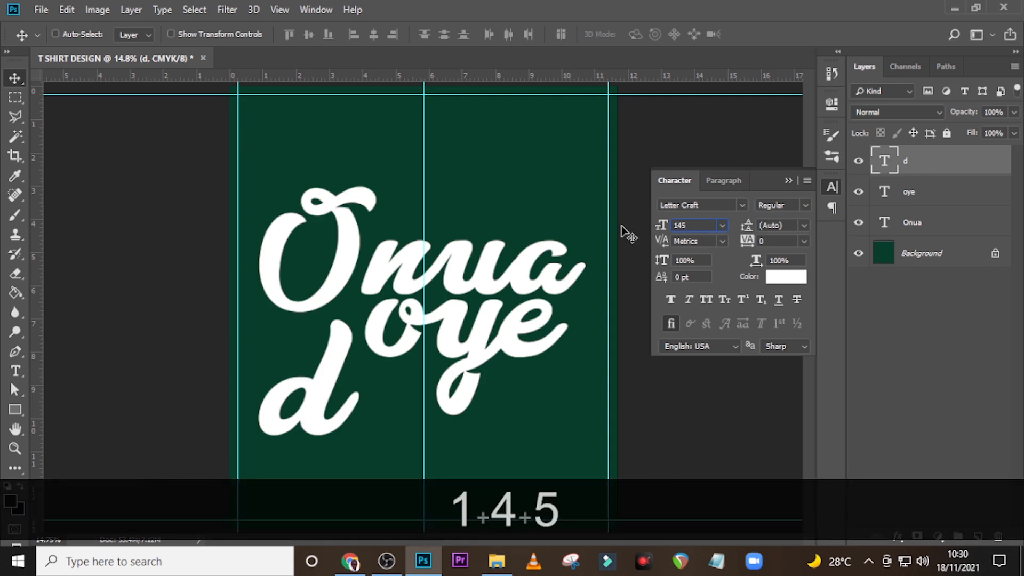
pyautogui.press('Return')
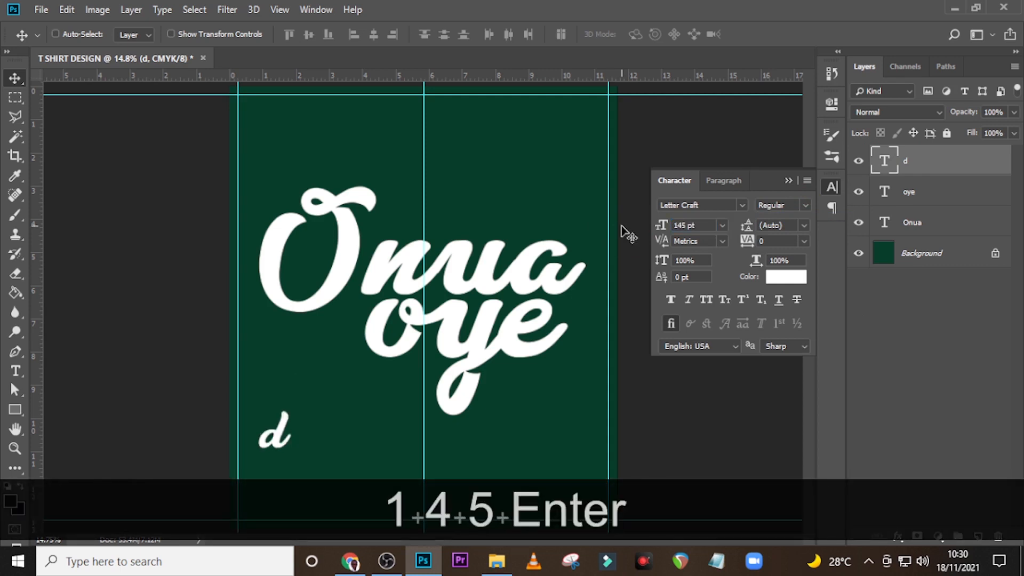
# Move the small "d" into the gap beneath the capital "O", just before the word "oye".
pyautogui.press('v')
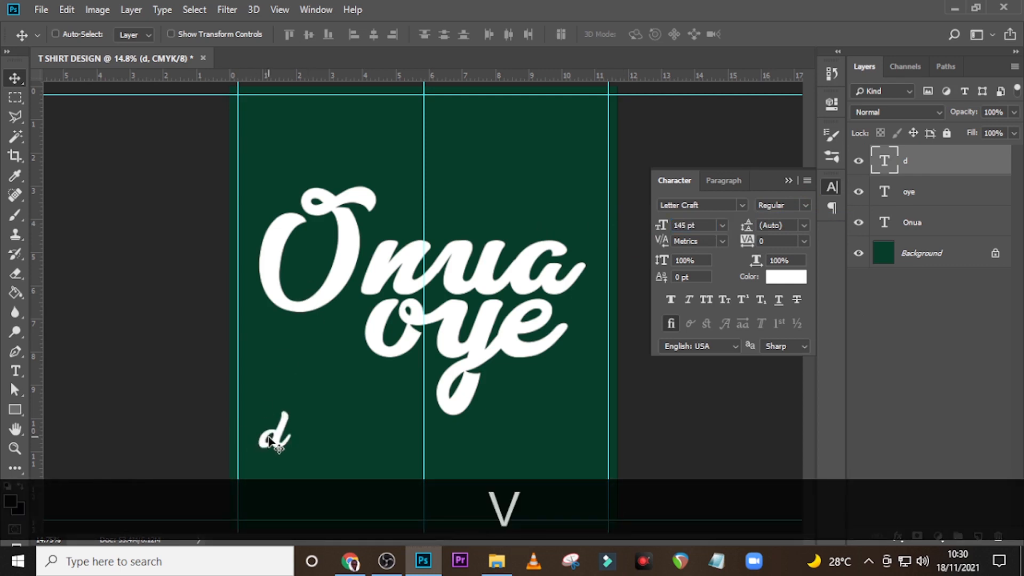
pyautogui.moveTo(270, 441); pyautogui.dragTo(335, 325)
pyautogui.press('Up')
pyautogui.press('Up')
pyautogui.press('Up')
pyautogui.press('Right')
pyautogui.press('Right')
pyautogui.press('Right')
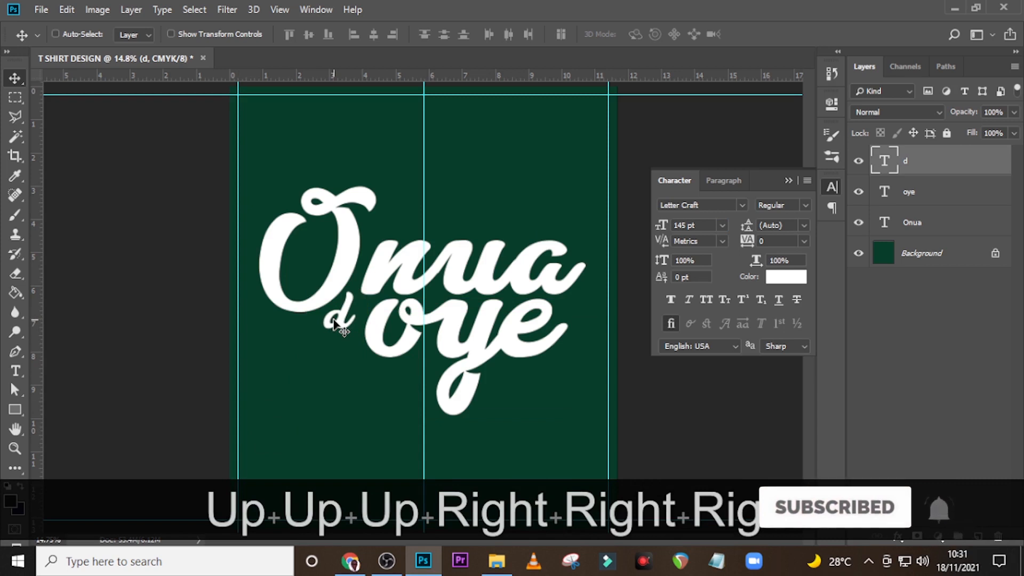
pyautogui.press('Right')
# Nudge the "oye" text left and slightly up to close the gap to the small "d".
pyautogui.click(937, 197)
pyautogui.press('Left')
pyautogui.press('Left')
pyautogui.press('Left')
pyautogui.press('Left')
pyautogui.press('Left')
pyautogui.press('Left')
pyautogui.press('Left')
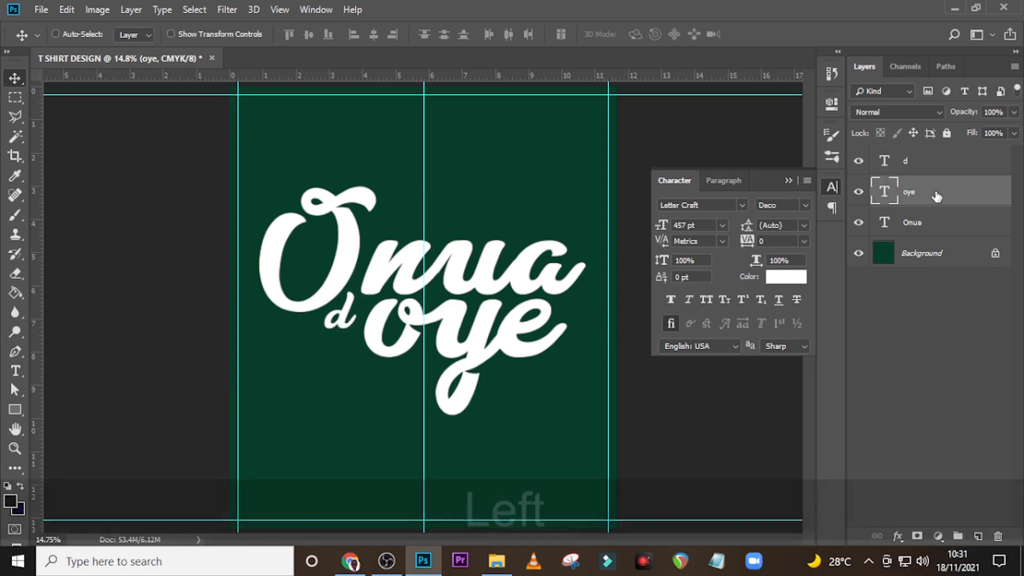
pyautogui.press('Left')
pyautogui.press('Up')
pyautogui.press('Up')
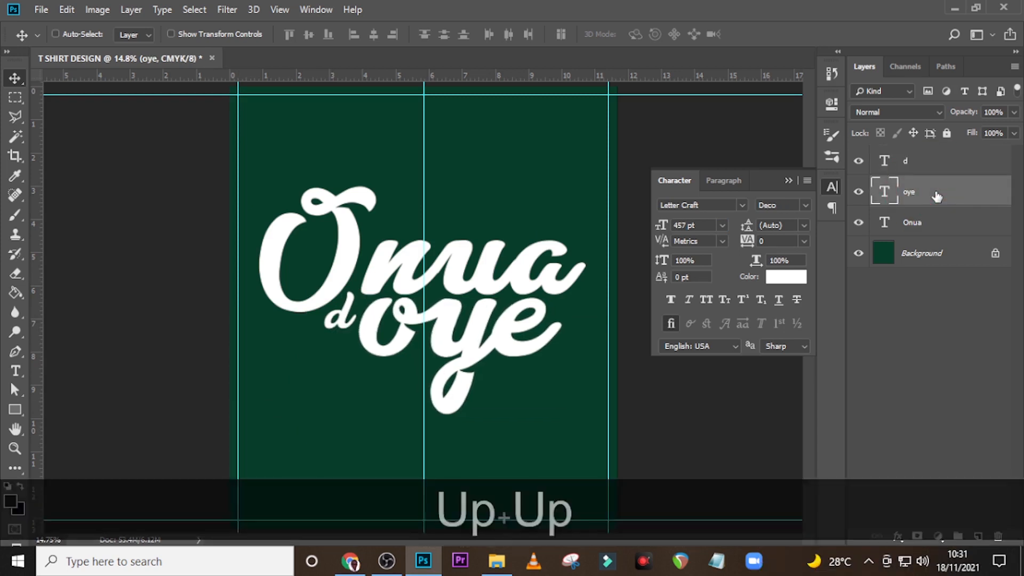
# Duplicate the "d" text layer, place the copy directly below it and replace its text with "na".
pyautogui.click(937, 165)
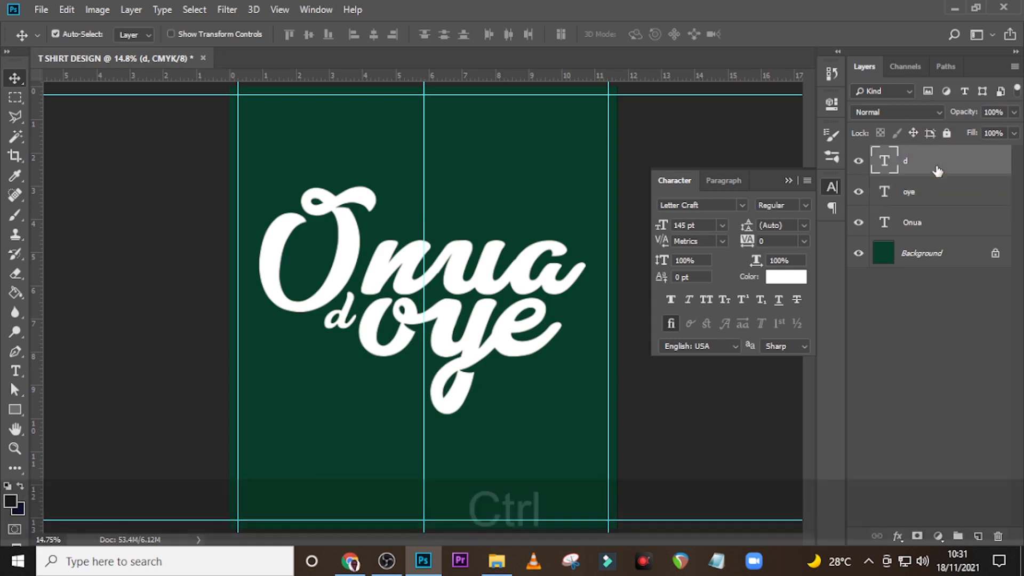
pyautogui.hotkey('ctrl', 'j')
pyautogui.press('shift')
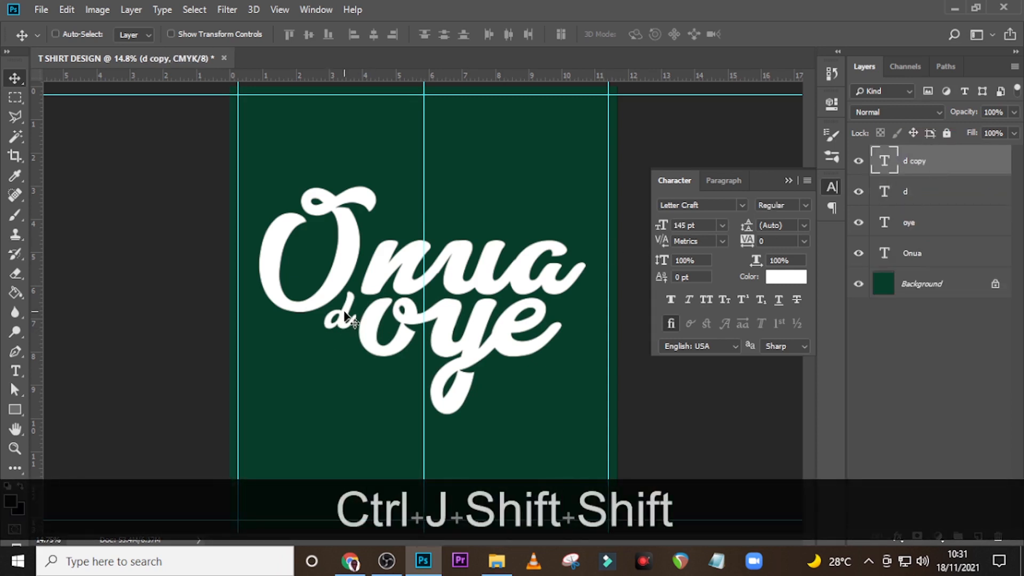
pyautogui.moveTo(346, 320); pyautogui.dragTo(341, 357)
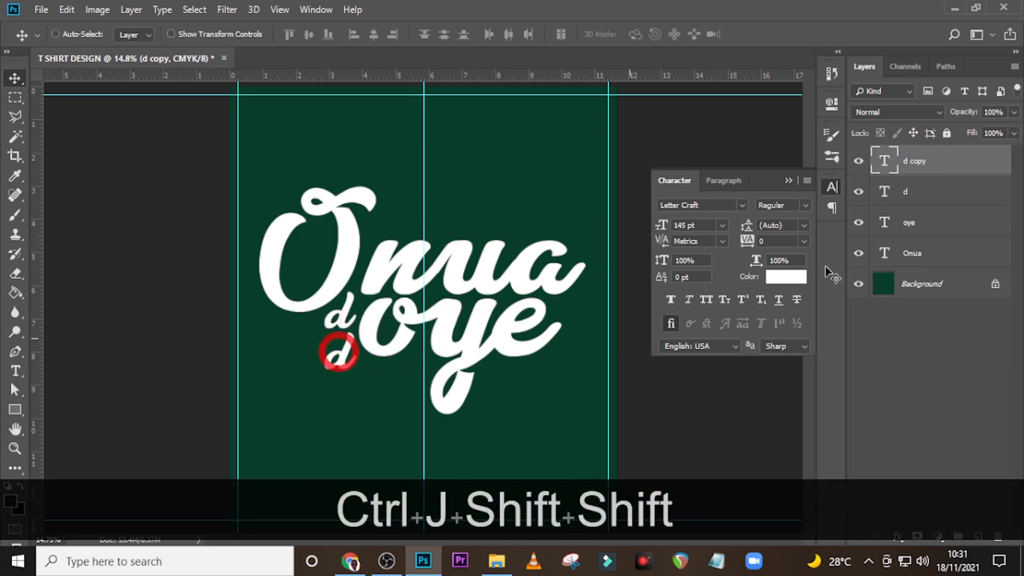
pyautogui.doubleClick(885, 162)
pyautogui.write('na')
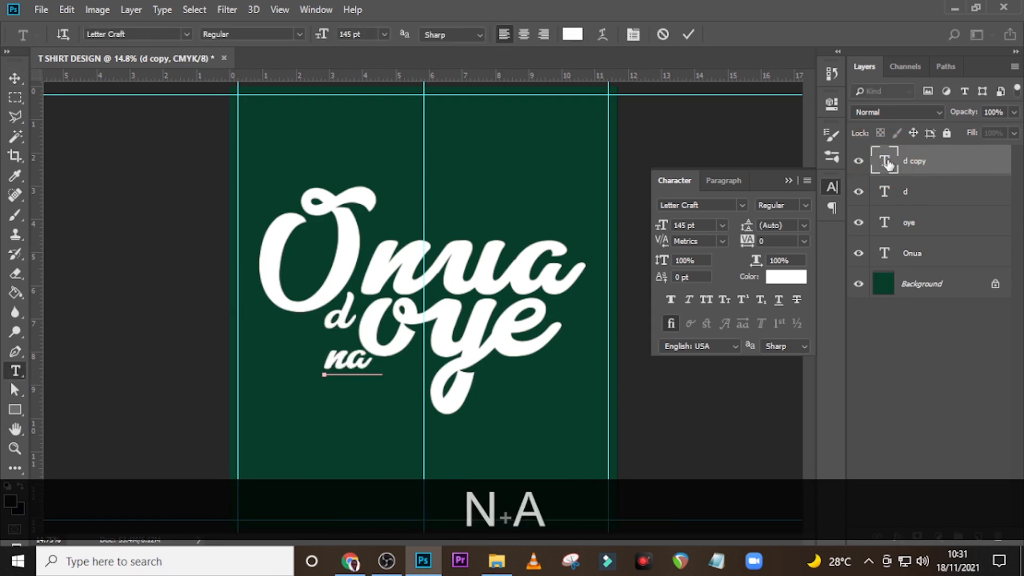
pyautogui.click(889, 164)
# Nudge the "na" text left and up until it fits snugly beneath the "d" and beside the "o" of "oye".
pyautogui.press('capslock')
pyautogui.press('Left')
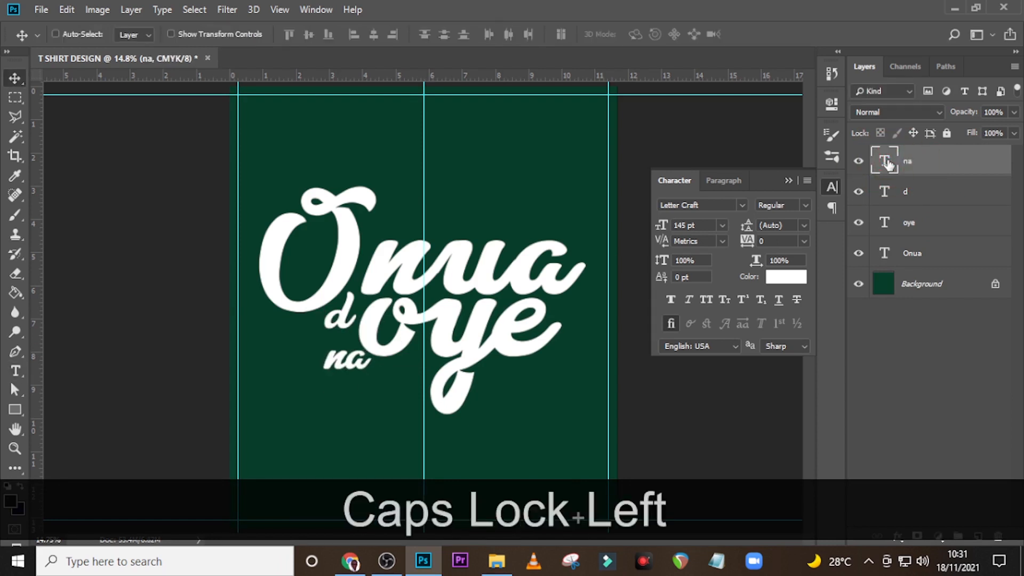
pyautogui.press('capslock')
pyautogui.press('Left')
pyautogui.press('Left')
pyautogui.press('Left')
pyautogui.press('Left')
pyautogui.press('Left')
pyautogui.press('Left')
pyautogui.press('Left')
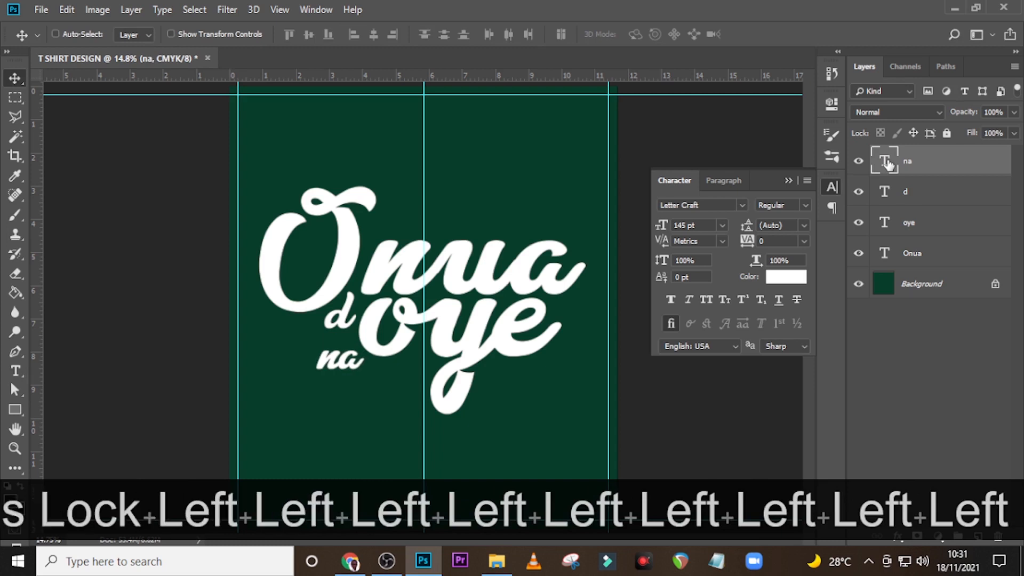
pyautogui.press('Left')
pyautogui.press('Up')
pyautogui.press('Up')
pyautogui.press('Up')
pyautogui.press('Up')
pyautogui.press('Up')
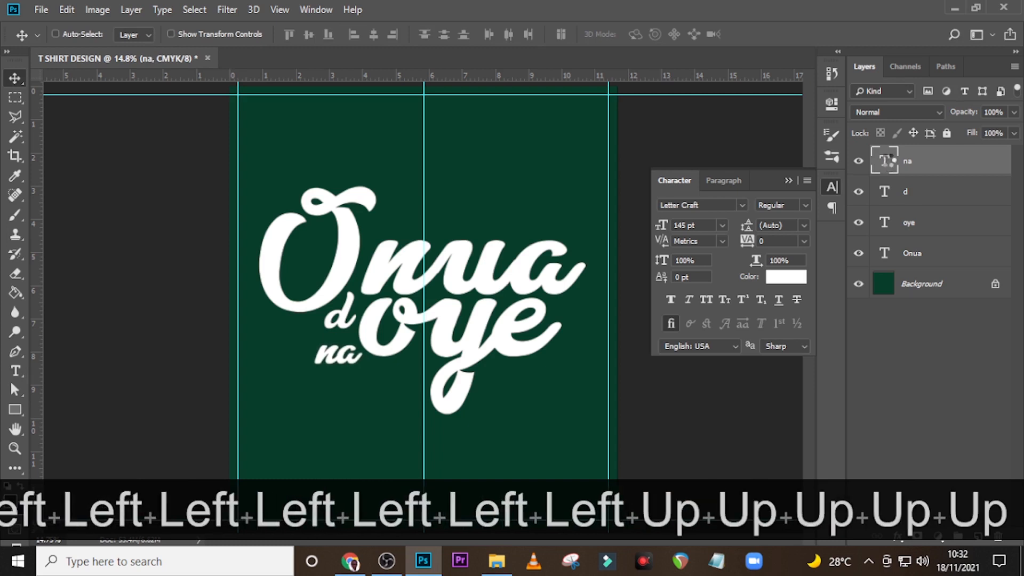
pyautogui.press('Left')
pyautogui.press('Left')
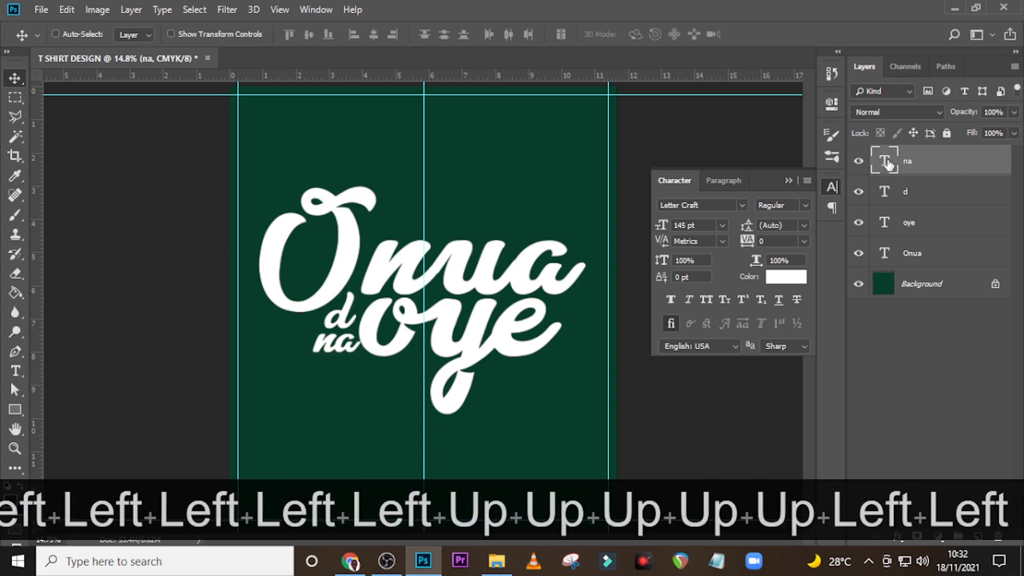
pyautogui.press('Left')
pyautogui.press('Left')
pyautogui.press('capslock')
pyautogui.press('Left')
pyautogui.press('Up')
pyautogui.press('Up')
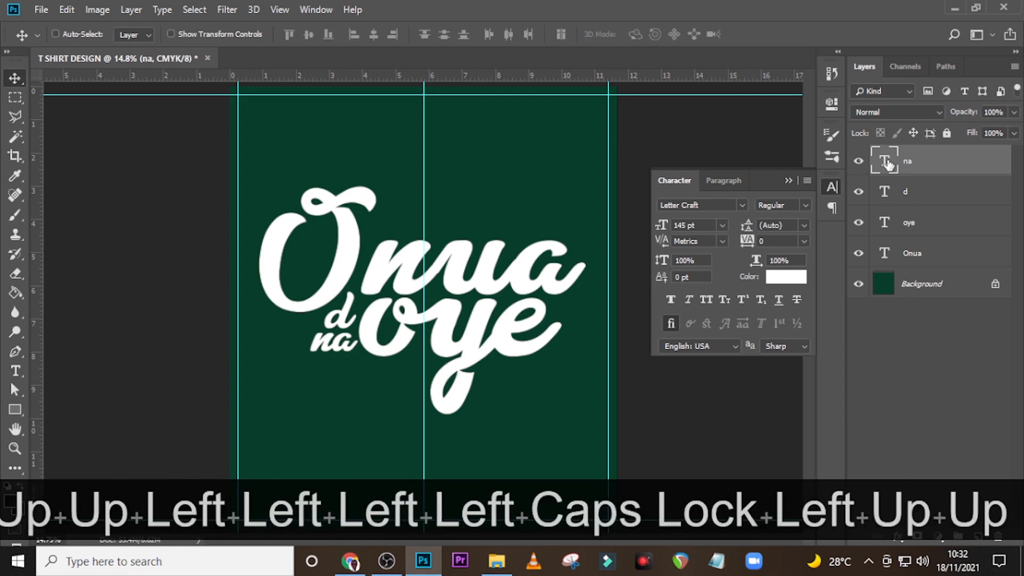
pyautogui.press('Up')
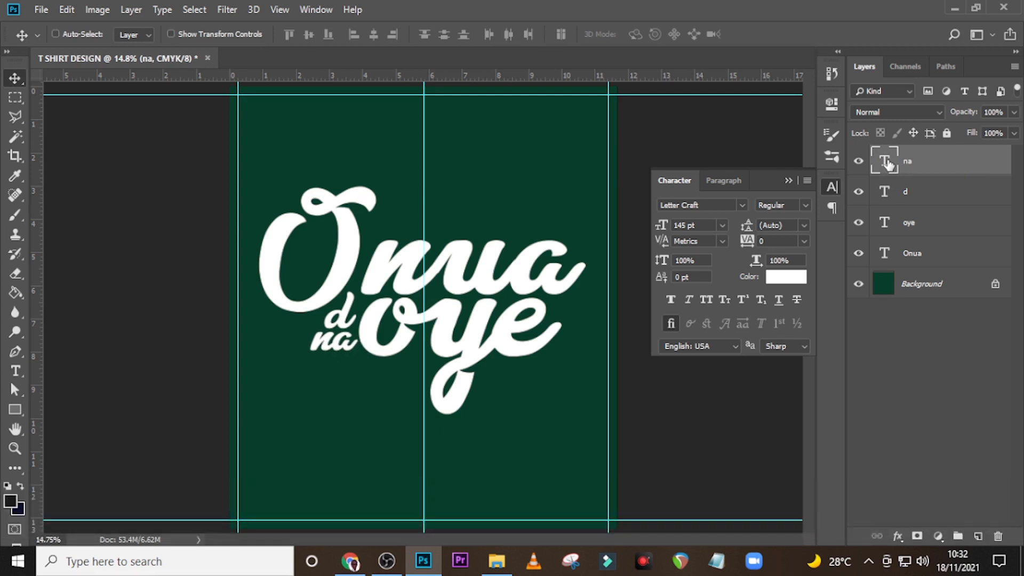
pyautogui.press('Up')
pyautogui.press('Down')
pyautogui.press('Down')
pyautogui.click(887, 164)
pyautogui.press('Up')
# Group the four text layers "na", "d", "oye" and "Onua" and rename the group to "1".
pyautogui.keyDown('shift'); pyautogui.click(923, 264); pyautogui.keyUp('shift')
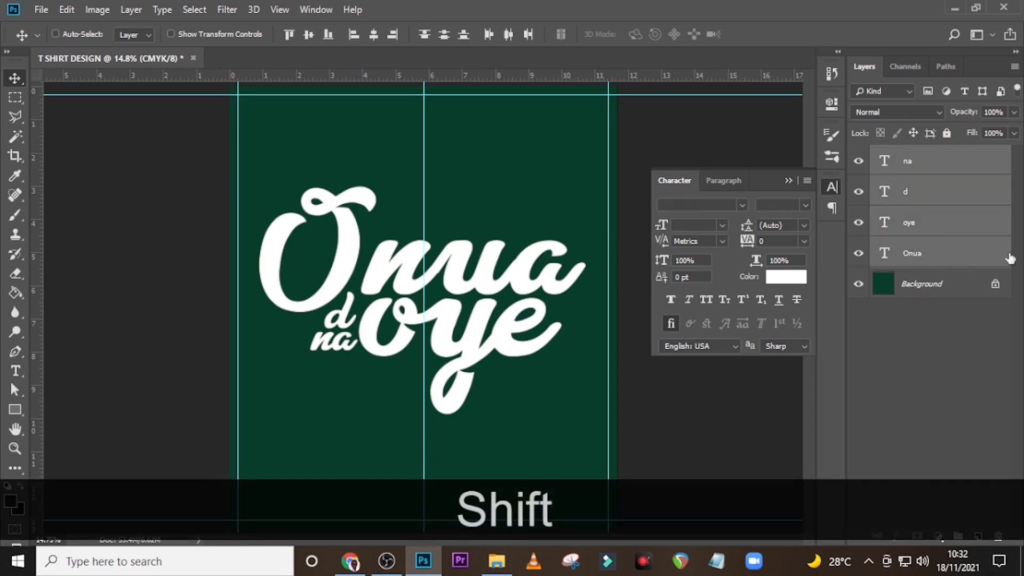
pyautogui.hotkey('ctrl', 'g')
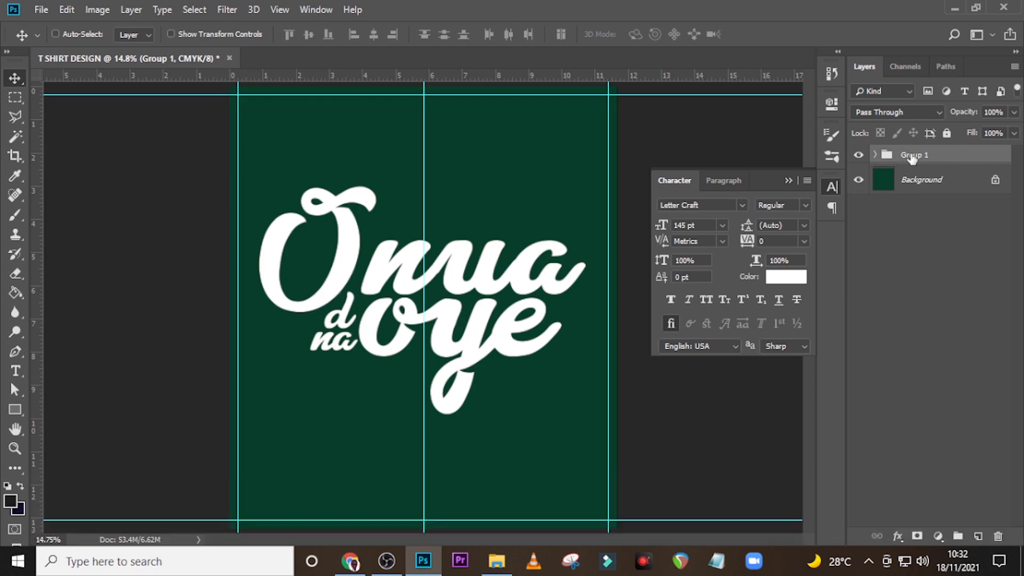
pyautogui.doubleClick(912, 156)
pyautogui.write('1')
pyautogui.press('Return')
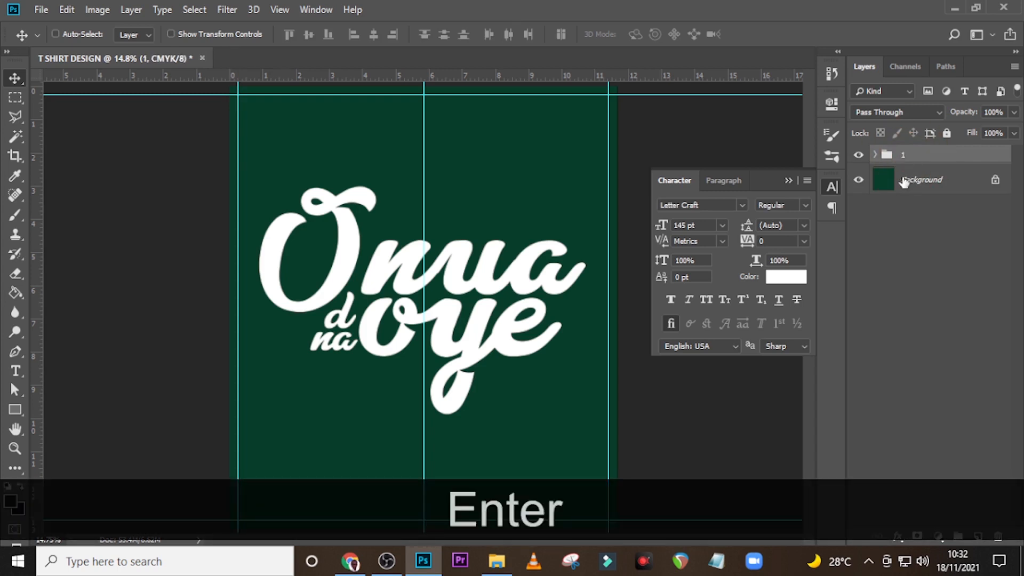
# Add a new empty layer directly above the "na" text inside group "1" for Pen tool drawing.
pyautogui.click(877, 155)
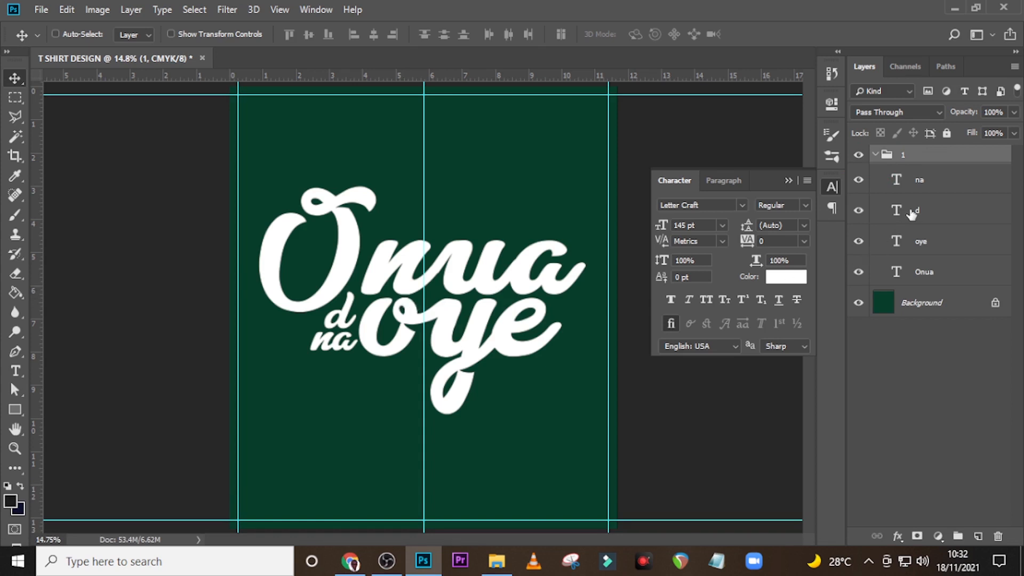
pyautogui.click(929, 187)
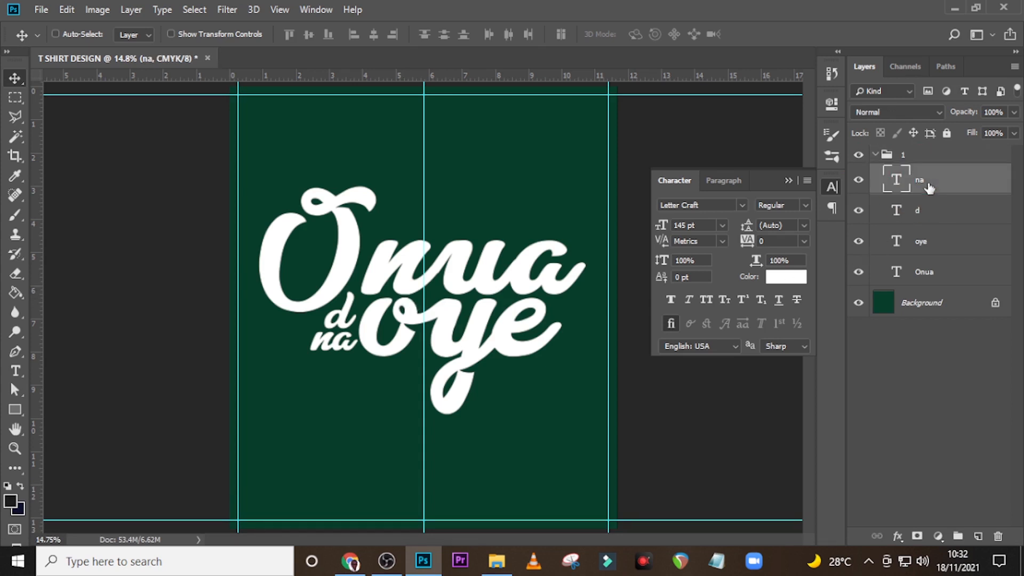
pyautogui.click(15, 351)
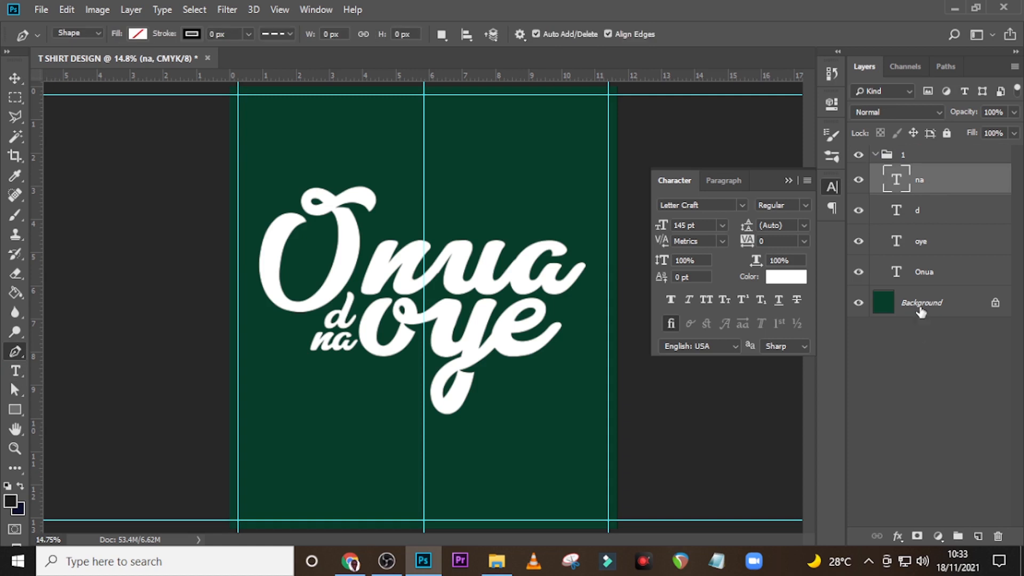
pyautogui.click(978, 535)
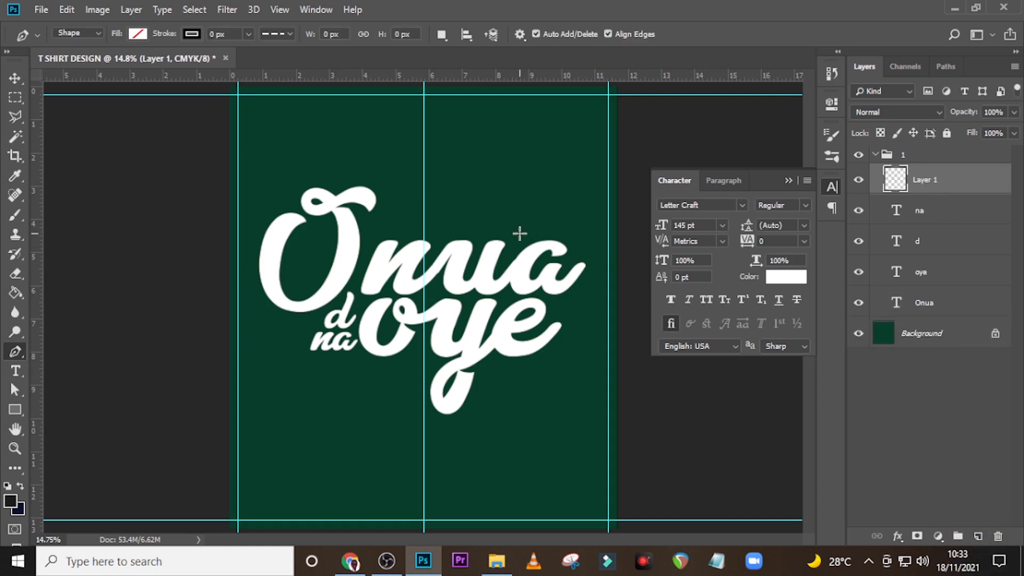
pyautogui.press('capslock')
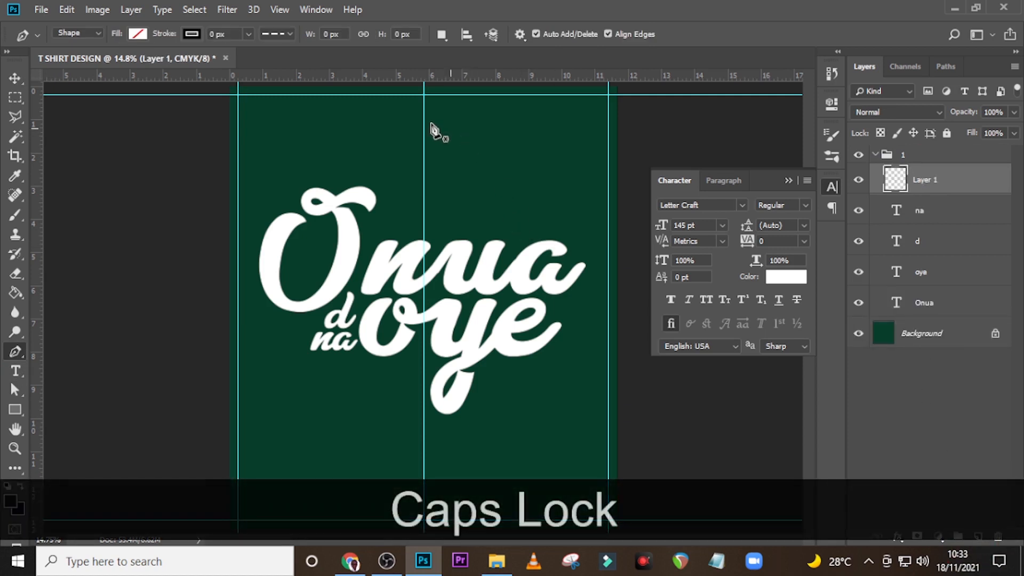
# Configure the Pen tool to draw in Shape mode with a white fill and no stroke.
pyautogui.click(140, 37)
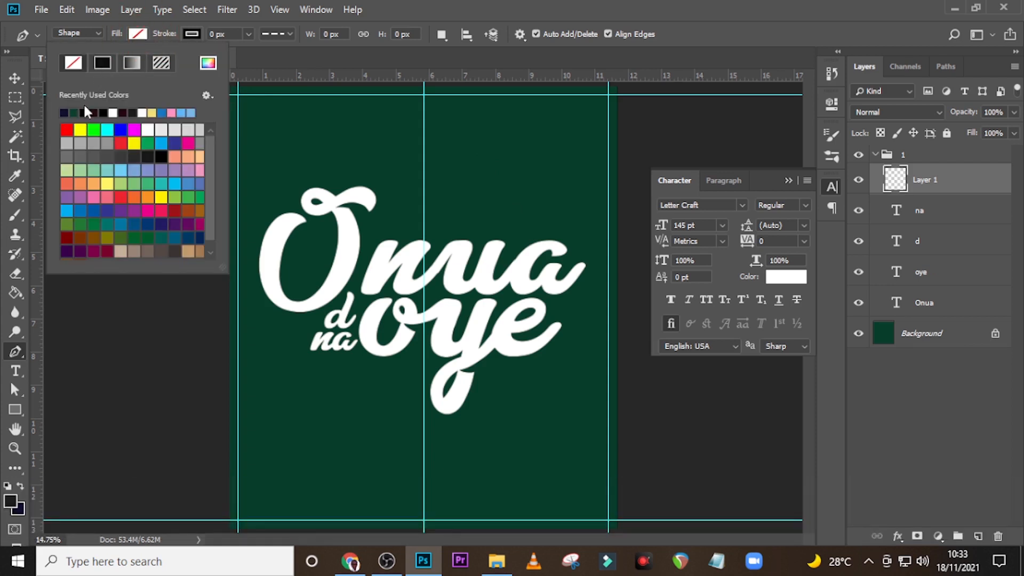
pyautogui.click(113, 112)
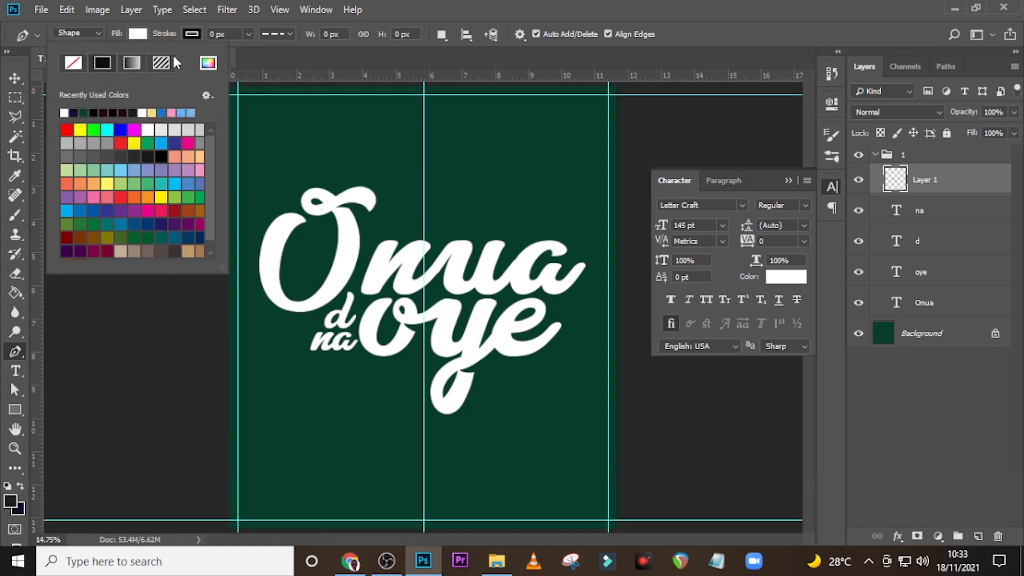
pyautogui.click(190, 34)
pyautogui.click(190, 34)
pyautogui.click(129, 64)
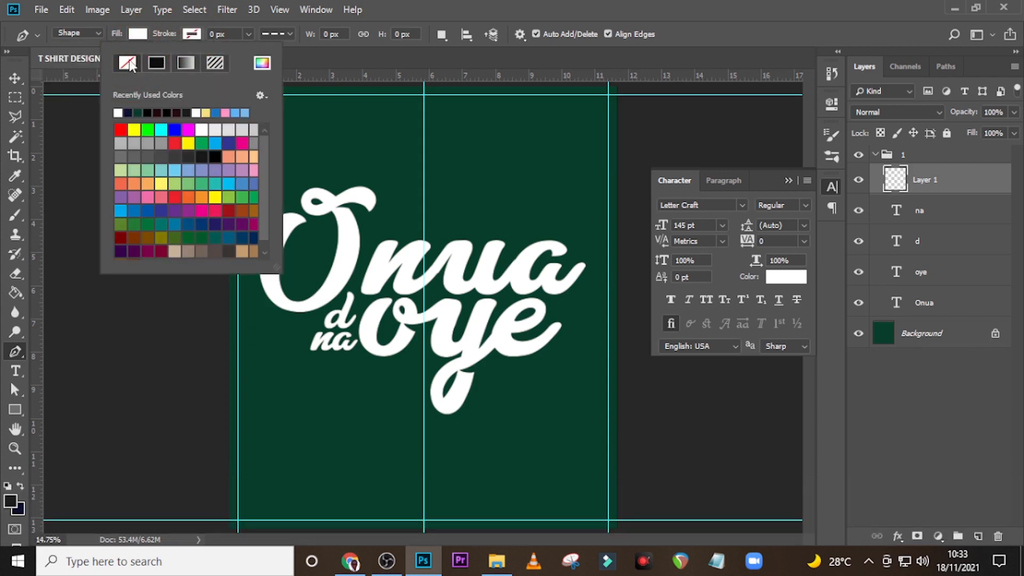
pyautogui.click(92, 32)
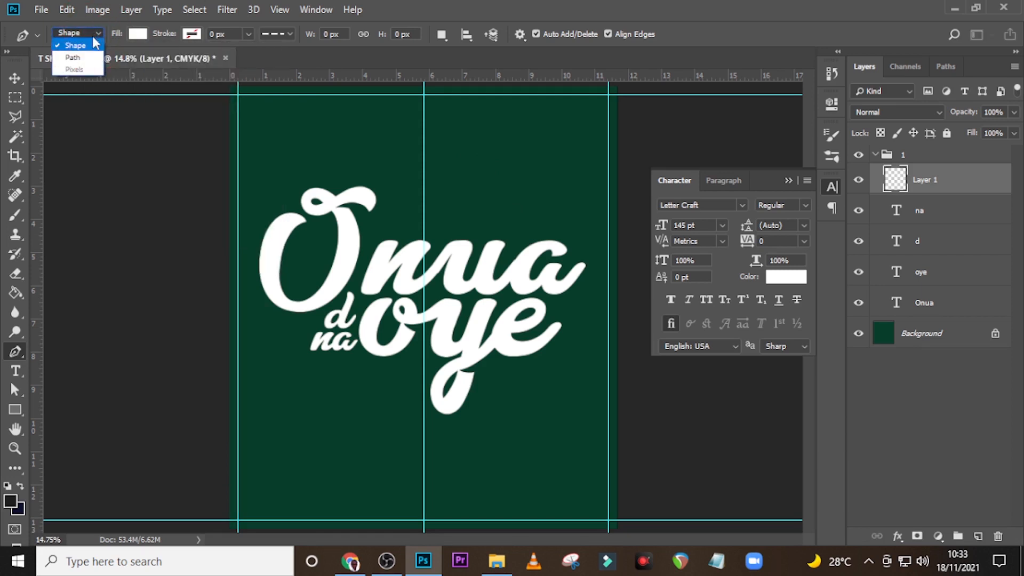
pyautogui.click(81, 46)
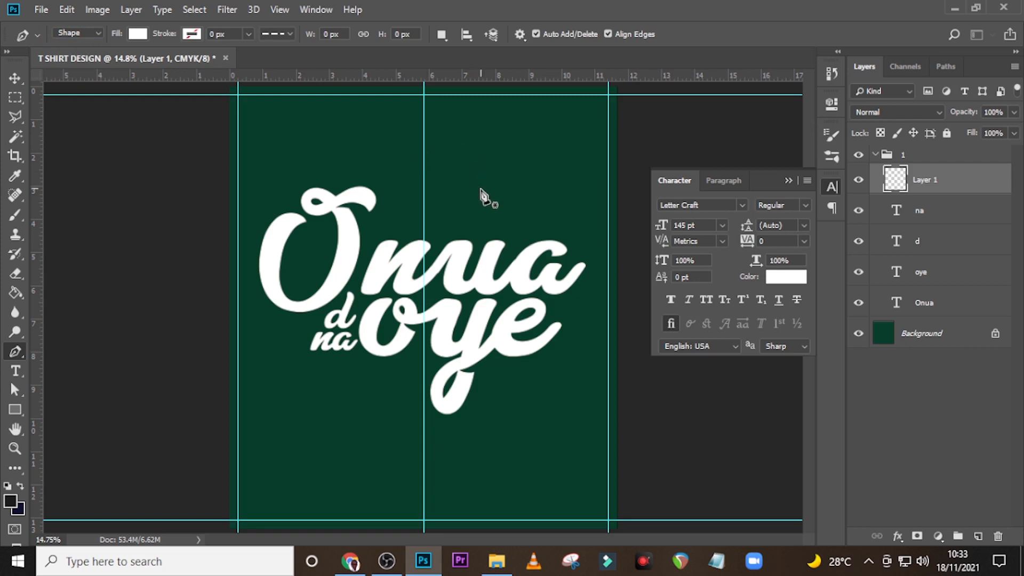
# Draw a closed, slanted leaf shape about 508 px wide and 1020 px high, rising from the "n" and "u" of "Onua".
pyautogui.click(483, 148)
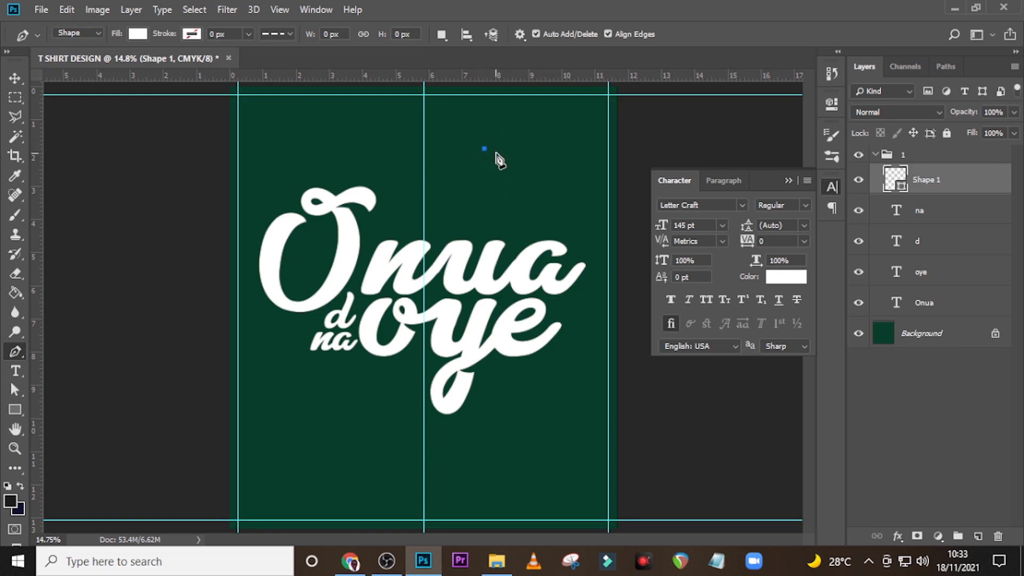
pyautogui.moveTo(506, 154); pyautogui.dragTo(470, 237)
pyautogui.moveTo(484, 148); pyautogui.dragTo(494, 107)
pyautogui.hotkey('ctrl', 'z')
pyautogui.click(449, 253)
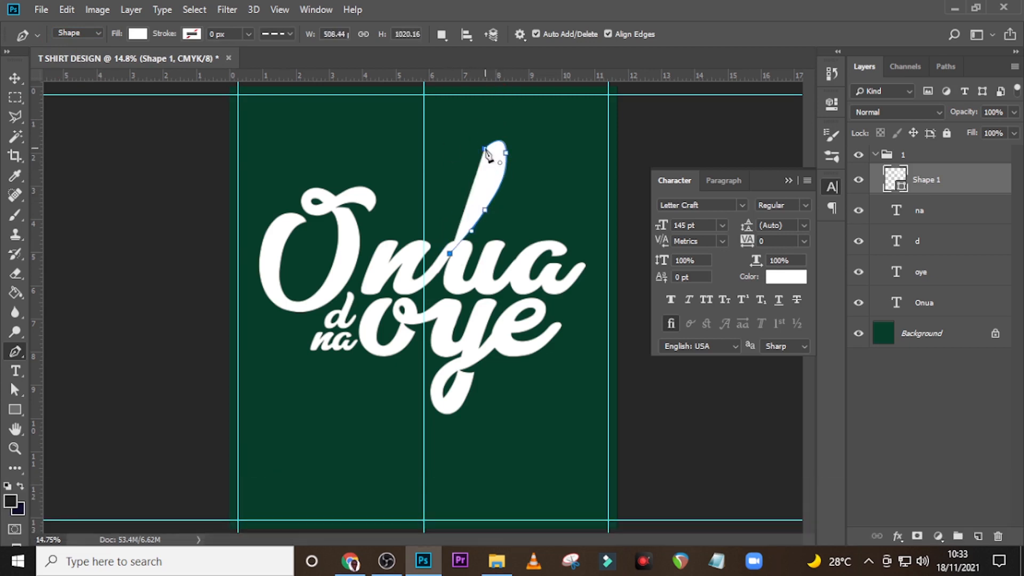
pyautogui.moveTo(484, 149); pyautogui.dragTo(506, 124)
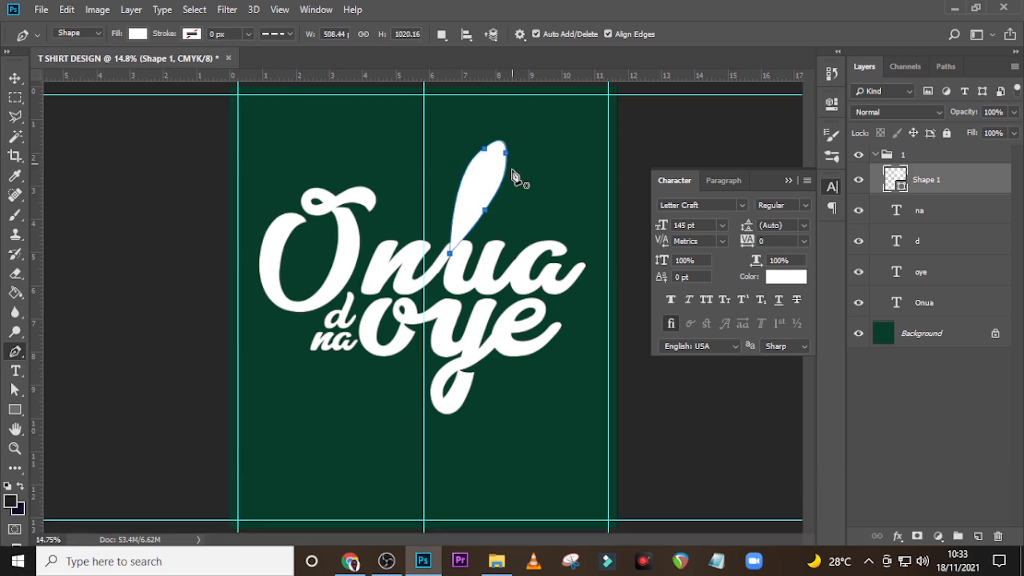
# Scale the leaf down to a small accent and position it just above the final "a" of "Onua".
pyautogui.click(943, 182)
pyautogui.hotkey('ctrl', 't')
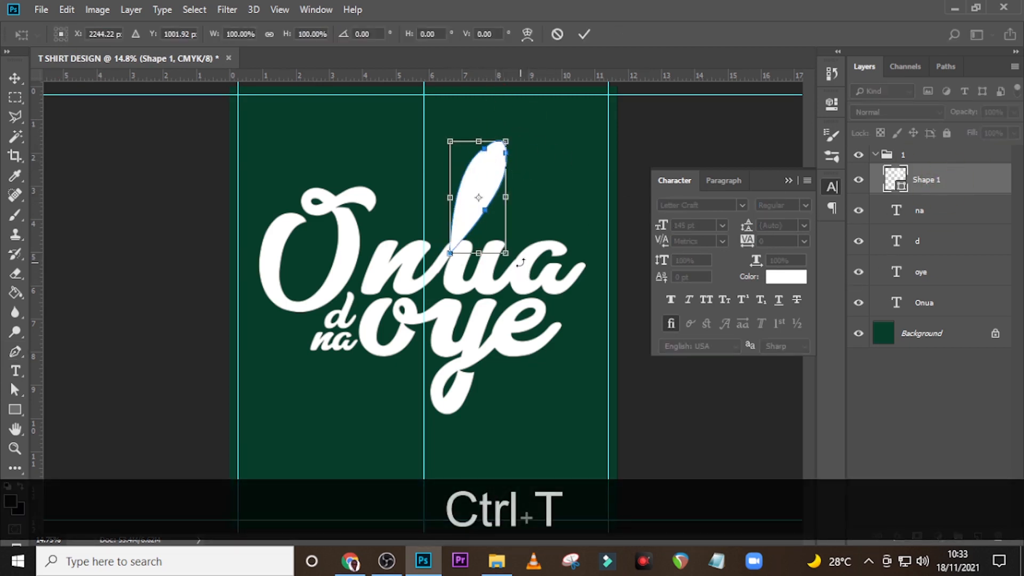
pyautogui.moveTo(509, 254); pyautogui.dragTo(582, 205)
pyautogui.press('Return')
pyautogui.press('v')
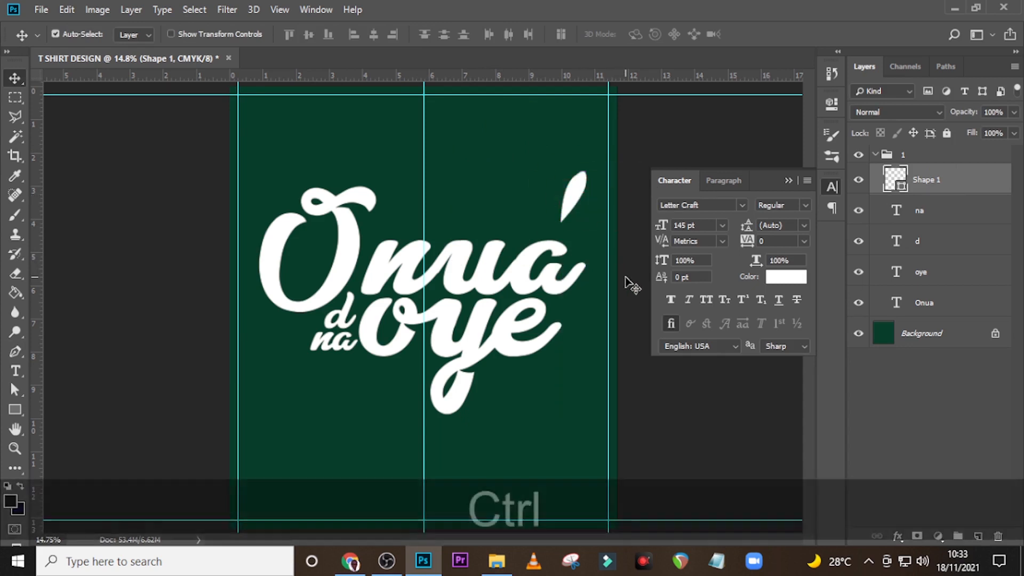
pyautogui.hotkey('ctrl', 't')
pyautogui.press('Return')
pyautogui.press('v')
pyautogui.hotkey('ctrl', 't')
pyautogui.hotkey('alt', 'shift', 'Return')
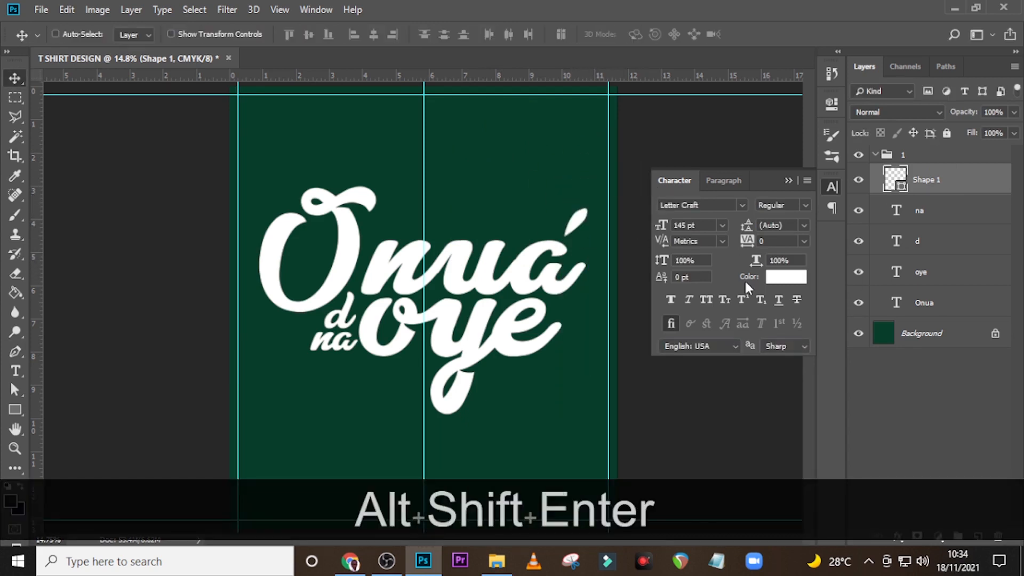
# Duplicate the small leaf, shift the copy 110 px left and rotate it about -12.4°.
pyautogui.hotkey('ctrl', 'j')
pyautogui.hotkey('ctrl', 't')
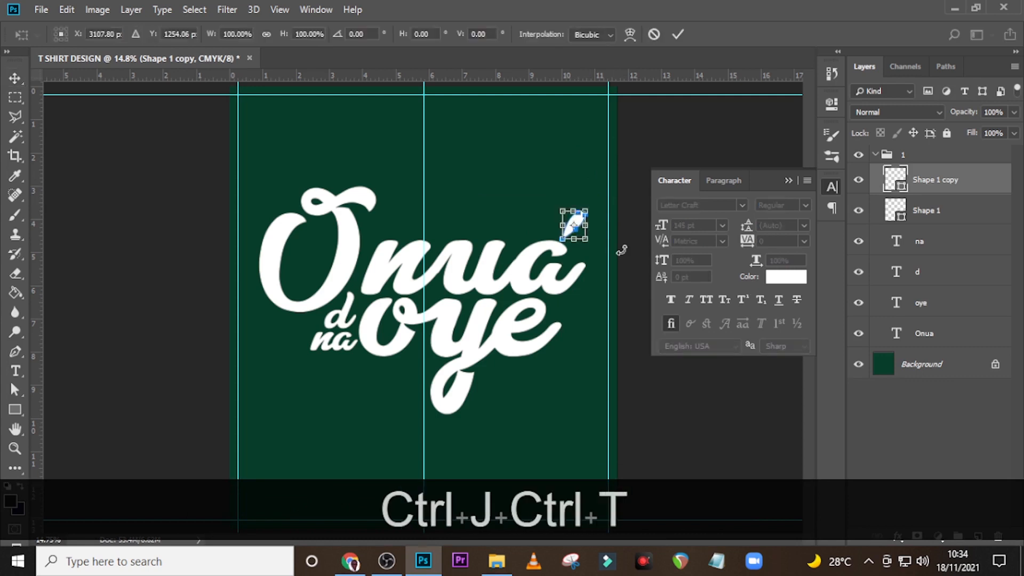
pyautogui.press('Return')
pyautogui.hotkey('ctrl', 'z')
pyautogui.hotkey('shift', 'Left')
pyautogui.hotkey('shift', 'Left')
pyautogui.hotkey('shift', 'Left')
pyautogui.hotkey('shift', 'Left')
pyautogui.hotkey('shift', 'Left')
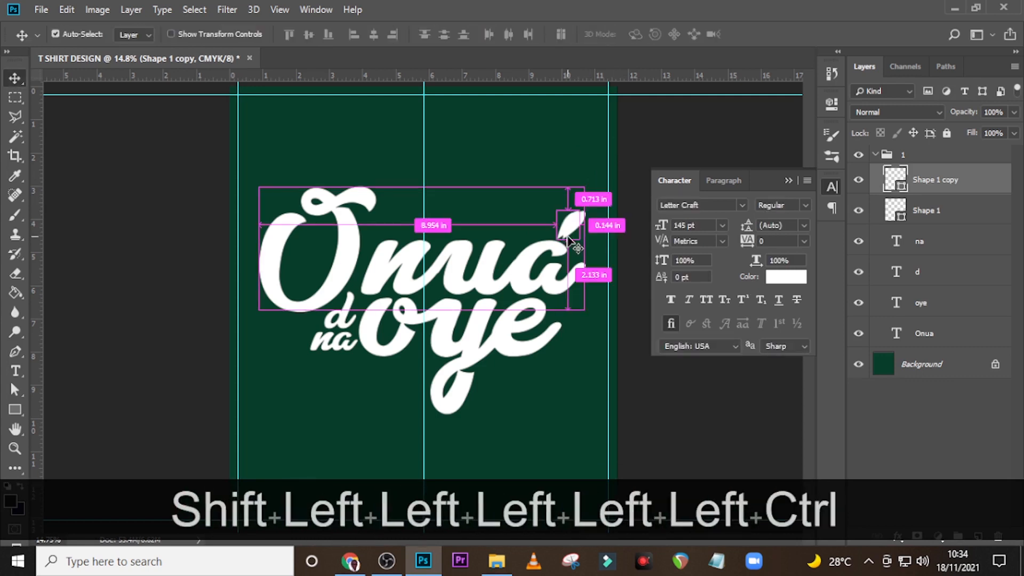
pyautogui.hotkey('ctrl', 't')
pyautogui.moveTo(603, 196); pyautogui.dragTo(599, 185)
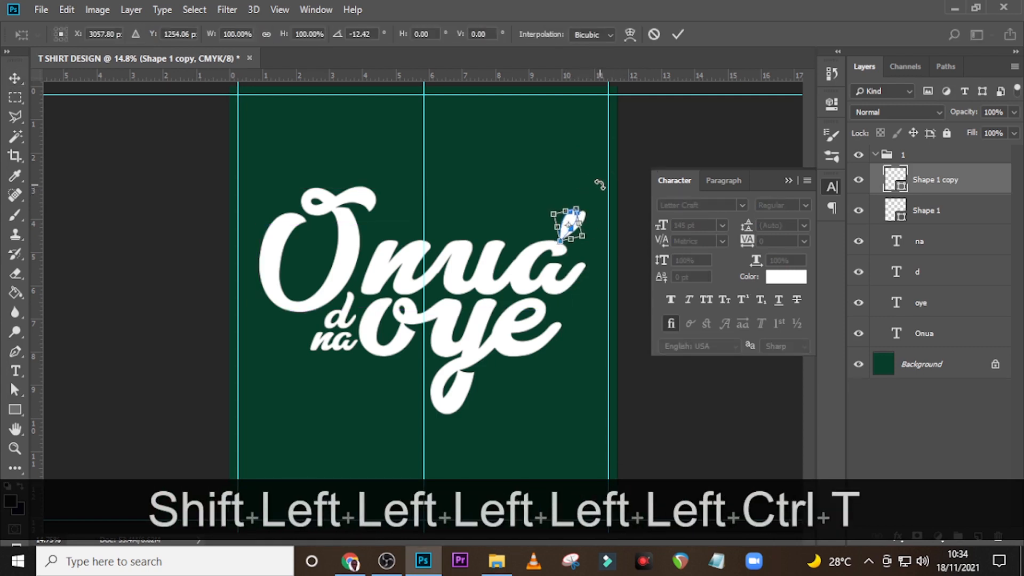
pyautogui.hotkey('shift', 'Left')
pyautogui.hotkey('shift', 'Left')
pyautogui.hotkey('shift', 'Left')
pyautogui.hotkey('shift', 'Left')
pyautogui.hotkey('shift', 'Left')
pyautogui.hotkey('shift', 'Left')
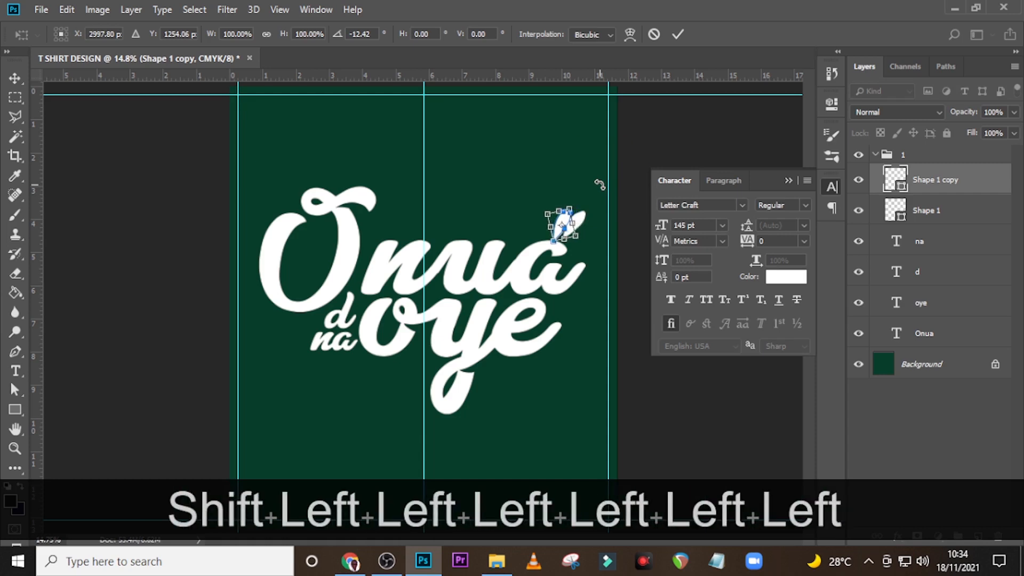
# Rotate the copied leaf further counterclockwise around its lower tip until it stands nearly upright and clear of the original leaf.
pyautogui.hotkey('ctrl', '=')
pyautogui.hotkey('ctrl', '=')
pyautogui.hotkey('ctrl', '=')
pyautogui.hotkey('ctrl', '=')
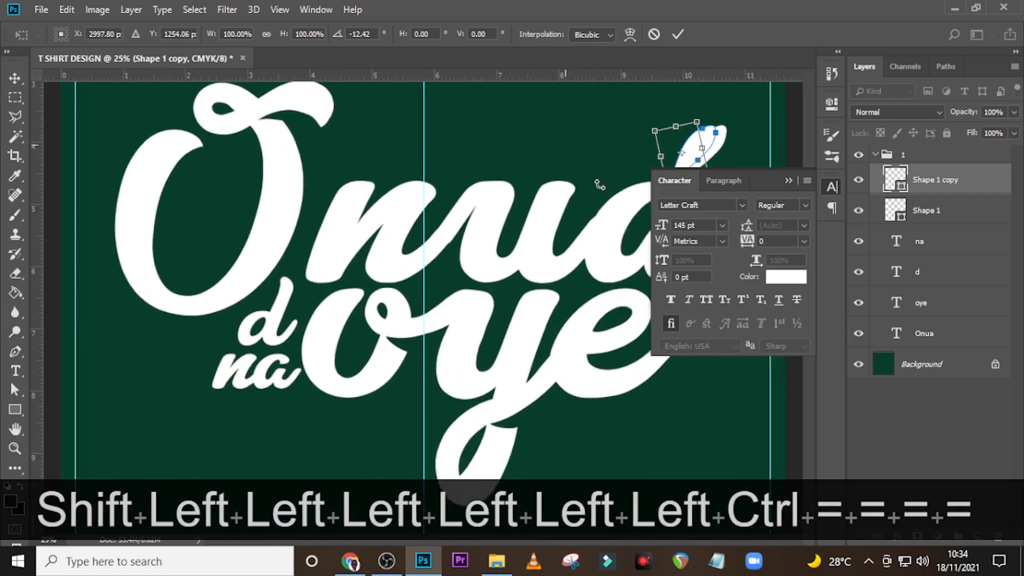
pyautogui.hotkey('ctrl', '=')
pyautogui.hotkey('ctrl', '=')
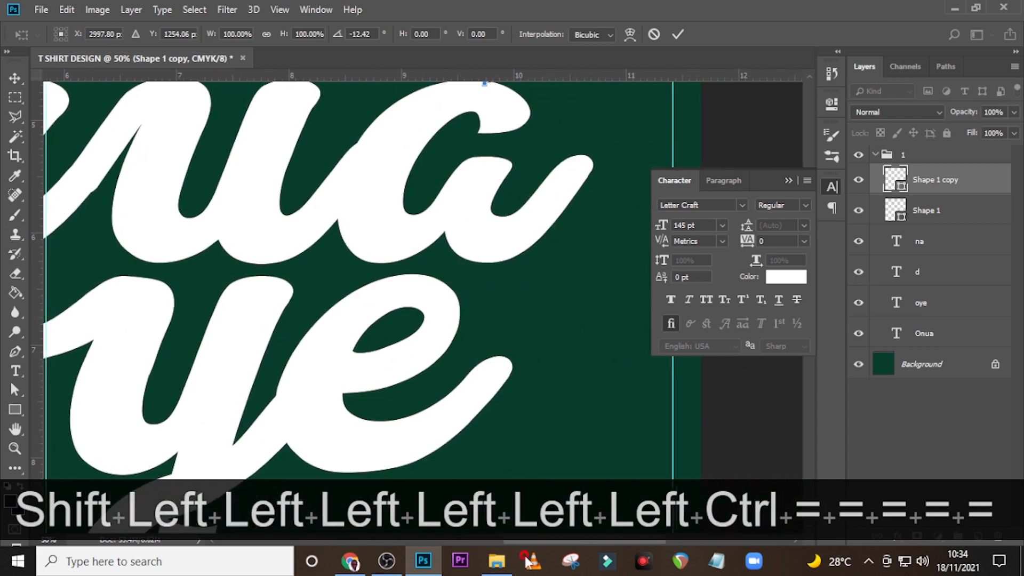
pyautogui.scroll(5, 425, 336)
pyautogui.moveTo(602, 135); pyautogui.dragTo(599, 126)
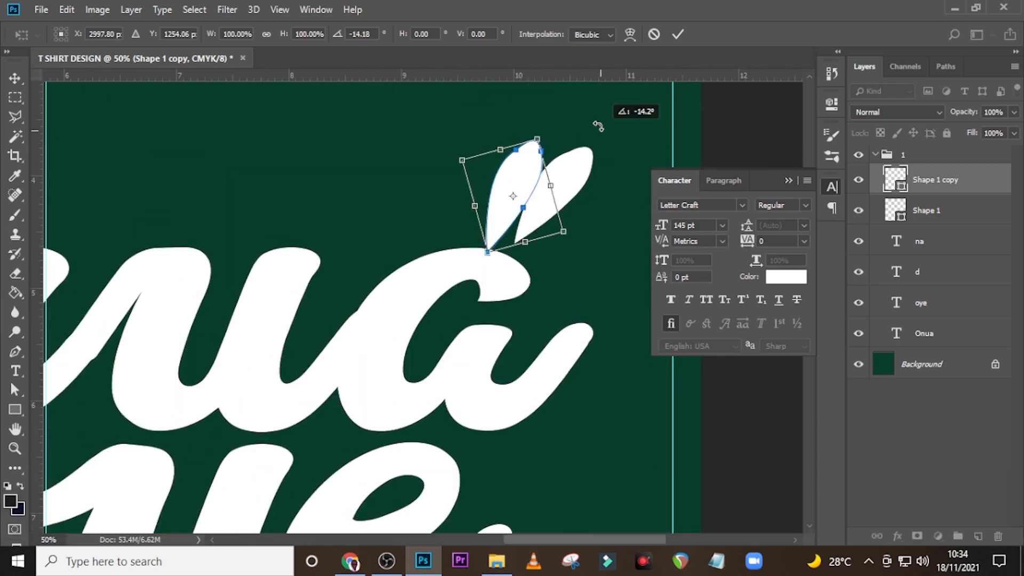
pyautogui.moveTo(523, 198); pyautogui.dragTo(489, 233)
pyautogui.moveTo(579, 128); pyautogui.dragTo(567, 98)
pyautogui.press('Return')
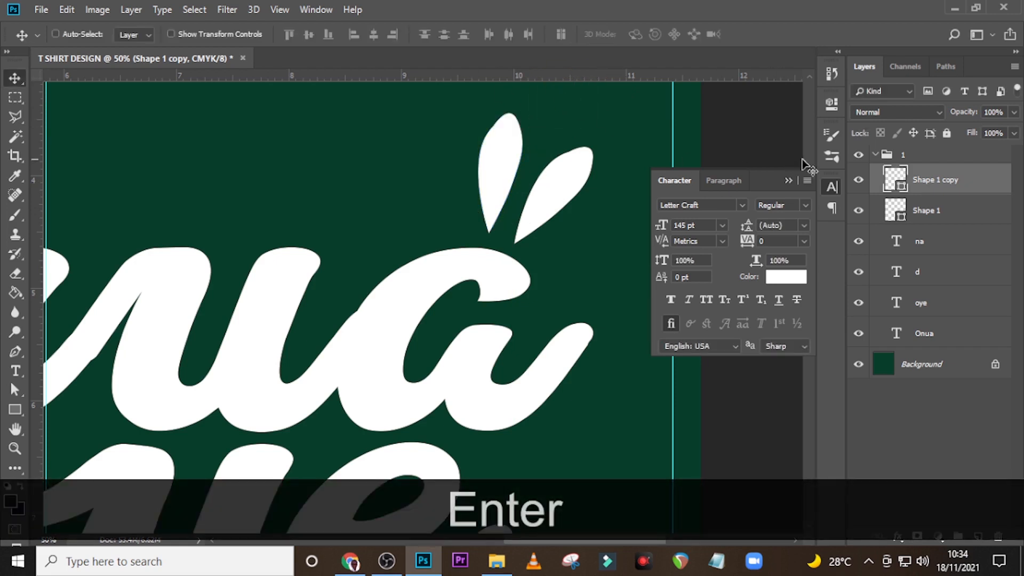
# Rotate the original leaf about 9.5° clockwise around its lower tip.
pyautogui.click(947, 219)
pyautogui.hotkey('ctrl', 't')
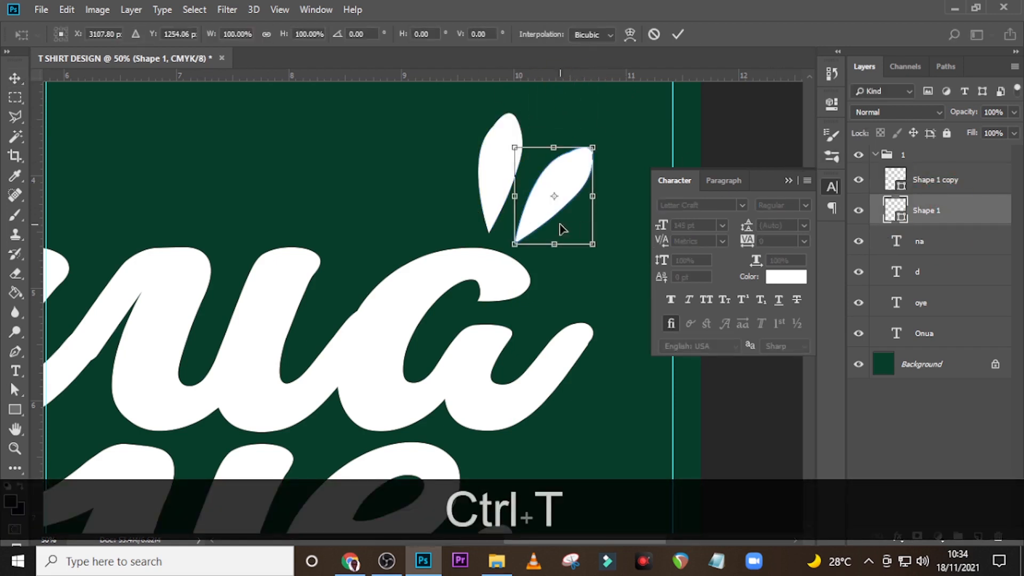
pyautogui.moveTo(555, 198); pyautogui.dragTo(515, 244)
pyautogui.moveTo(629, 134); pyautogui.dragTo(638, 150)
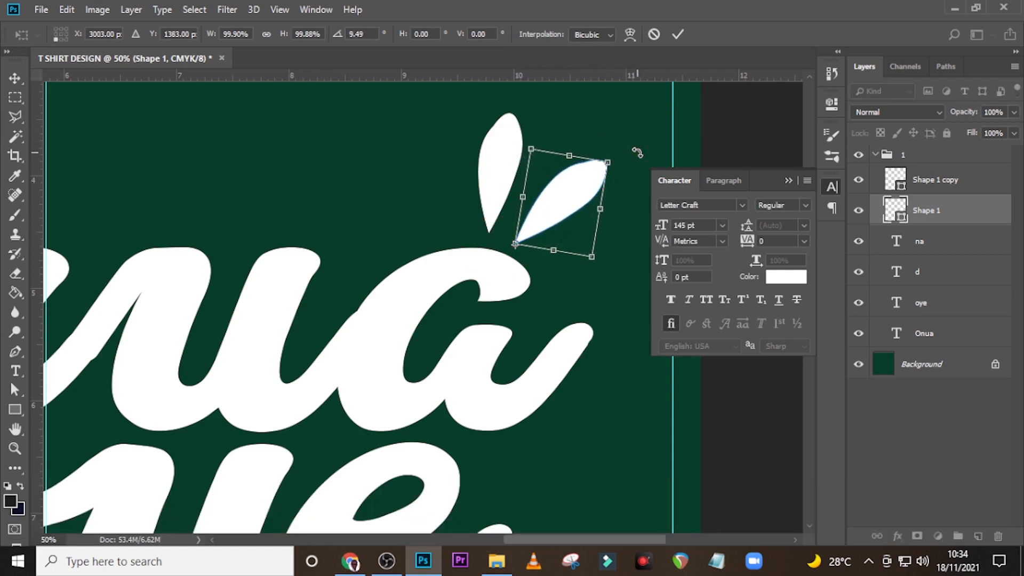
pyautogui.press('Return')
# Nudge the original leaf left and slightly up so its base sits close to the upright leaf's base.
pyautogui.press('Left')
pyautogui.press('Left')
pyautogui.press('Left')
pyautogui.press('Left')
pyautogui.press('Left')
pyautogui.press('Left')
pyautogui.press('Left')
pyautogui.press('Left')
pyautogui.press('Left')
pyautogui.press('Left')
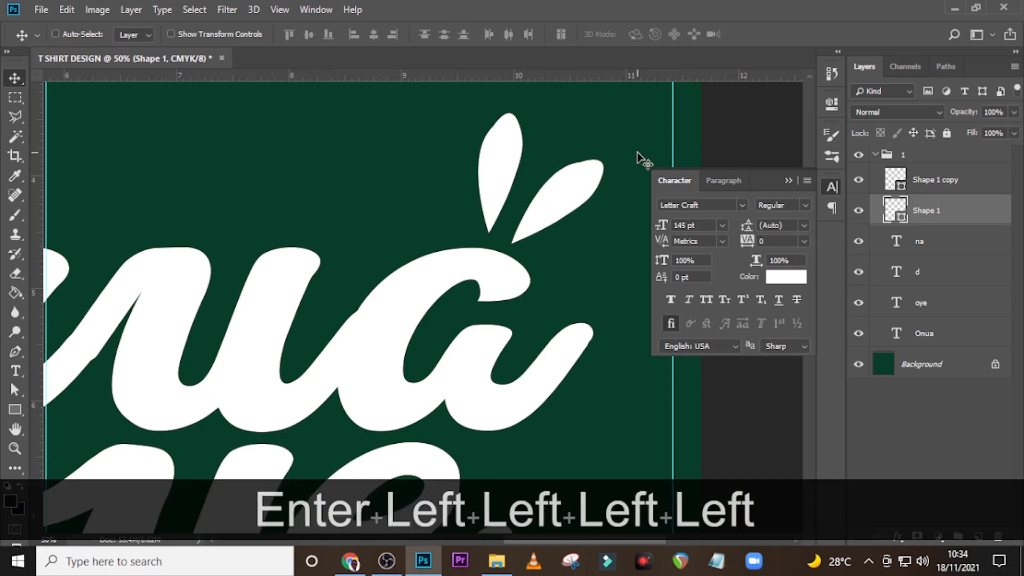
pyautogui.press('Left')
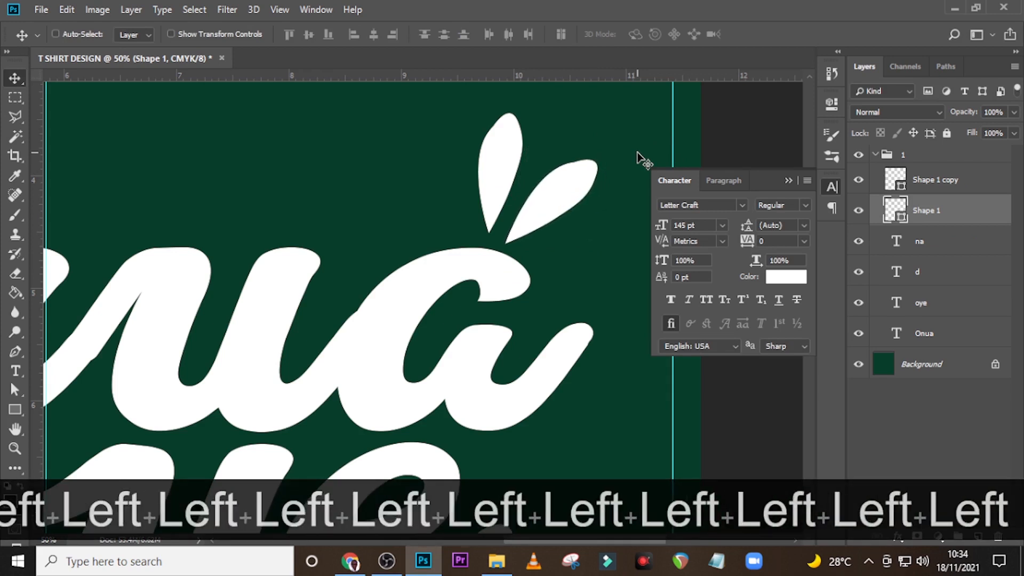
pyautogui.press('Up')
pyautogui.press('Up')
pyautogui.press('Up')
pyautogui.press('Up')
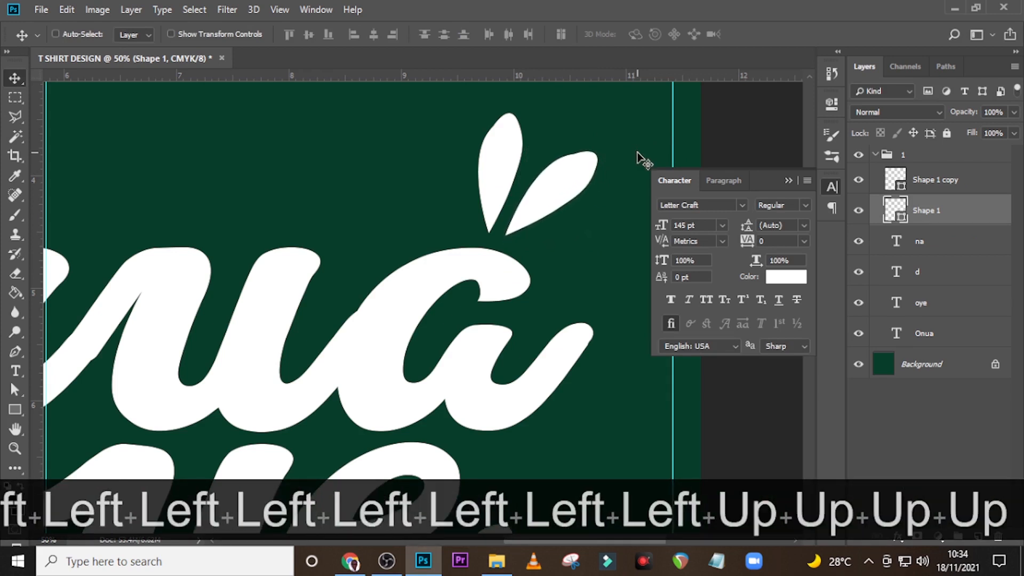
pyautogui.hotkey('ctrl', '0')
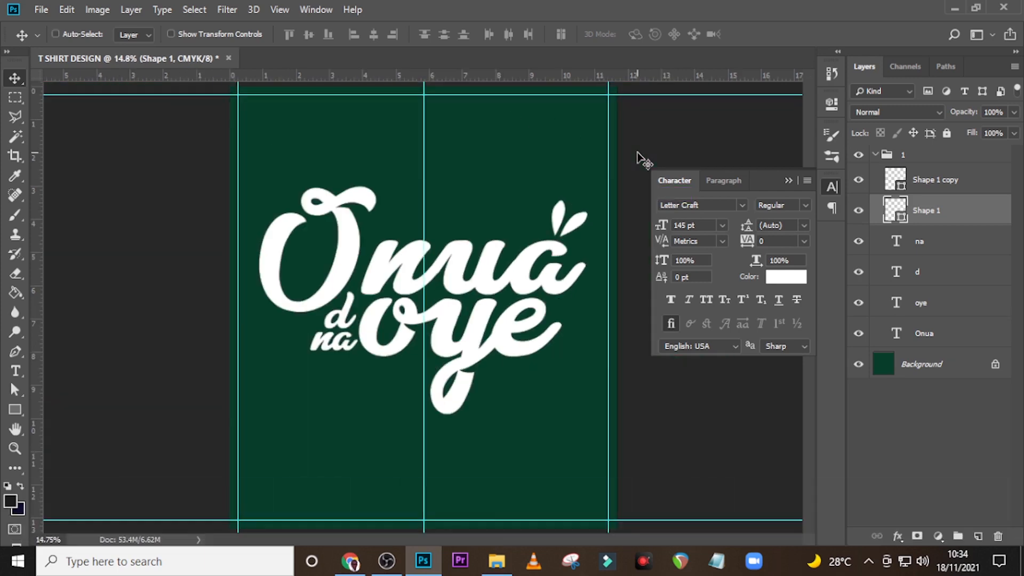
# Group the two leaf shape layers and name the group "vector".
pyautogui.click(934, 180)
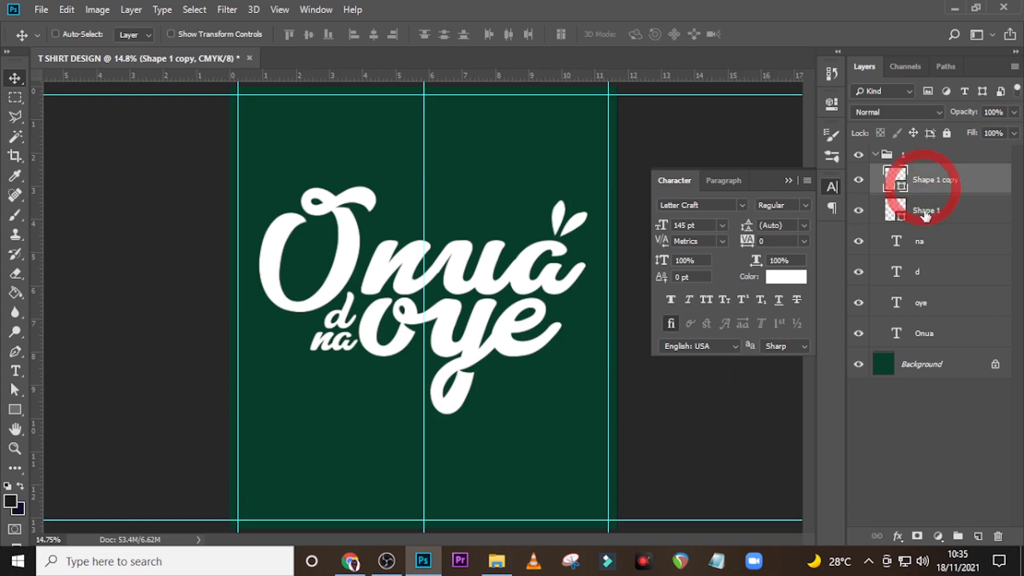
pyautogui.click(925, 214)
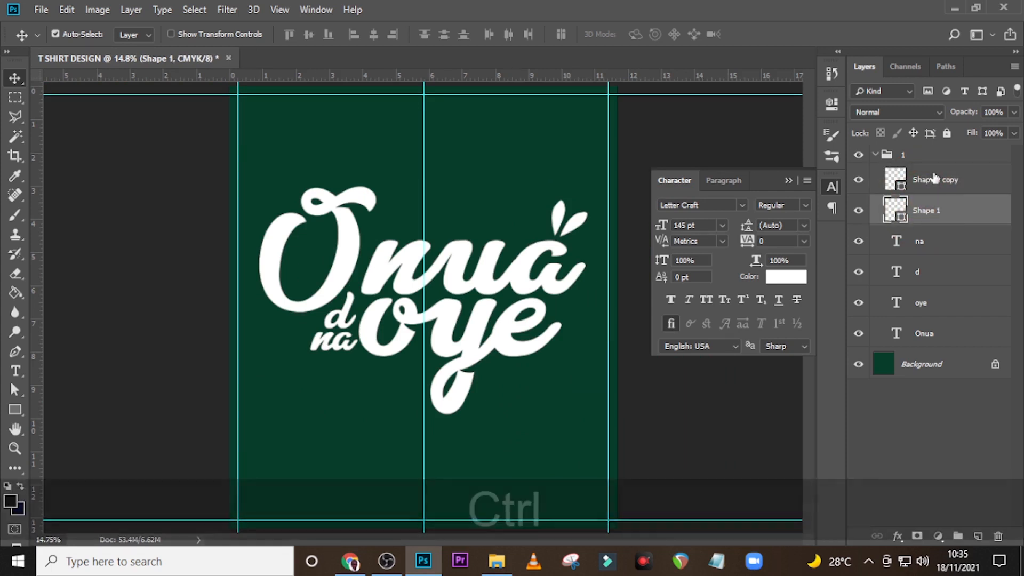
pyautogui.keyDown('ctrl'); pyautogui.click(932, 180); pyautogui.keyUp('ctrl')
pyautogui.hotkey('ctrl', 'g')
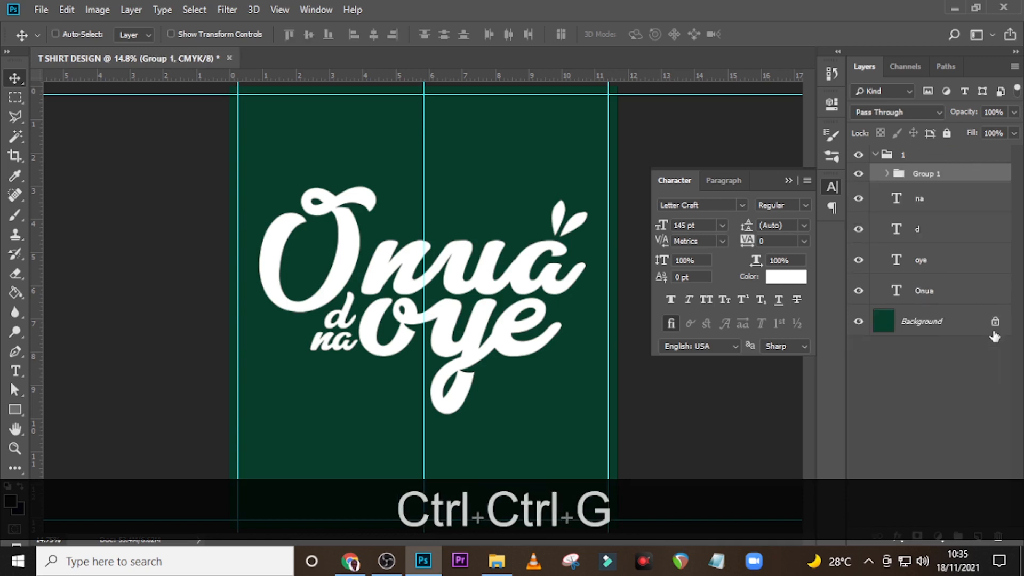
pyautogui.doubleClick(925, 173)
pyautogui.write('vectors')
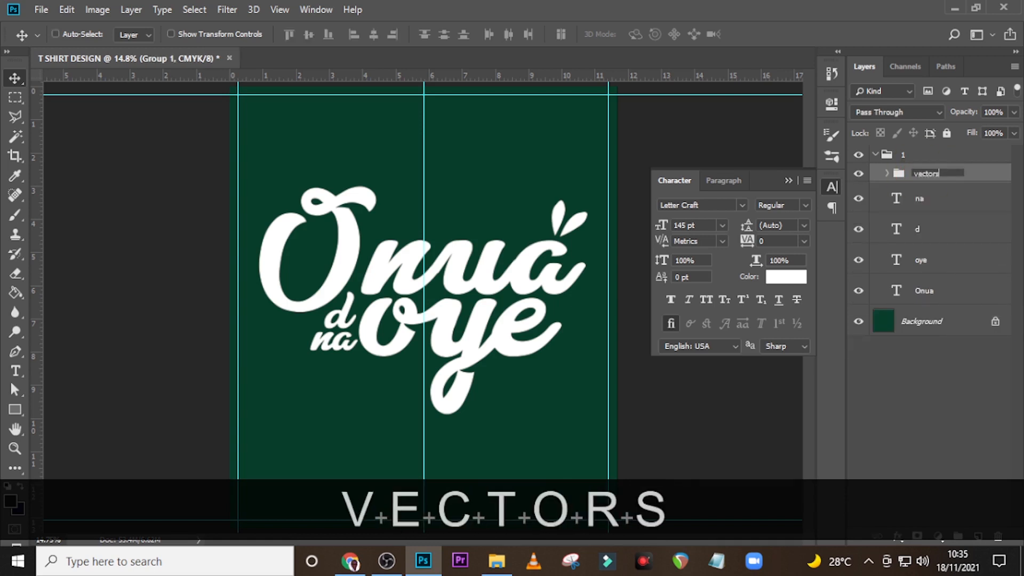
pyautogui.press('BackSpace')
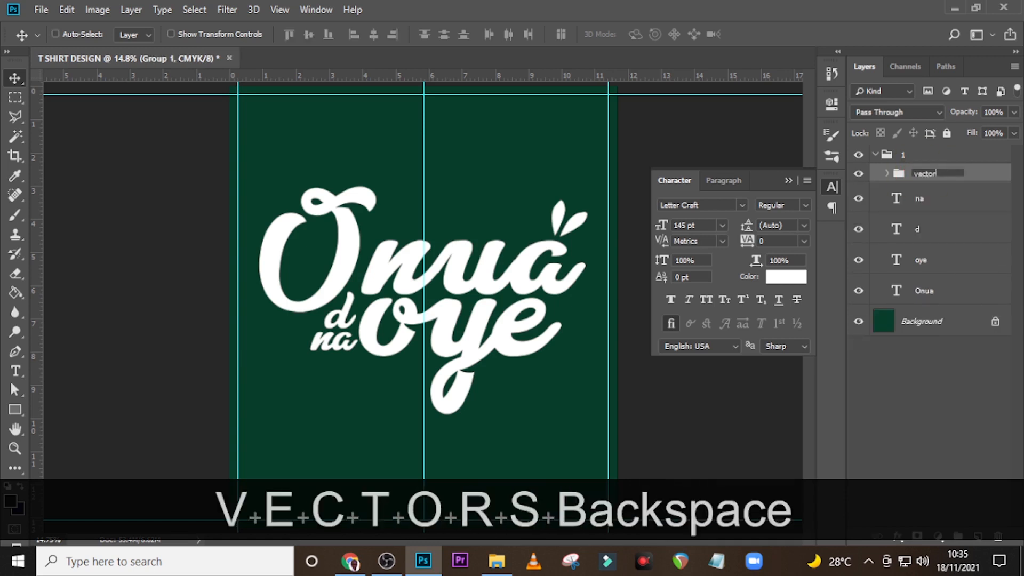
pyautogui.press('Return')
# Place the Pngtree handshake image from the T SHIRT 1 folder above the leaves in the vector group, scaled to 17.19%.
pyautogui.click(887, 173)
pyautogui.click(940, 200)
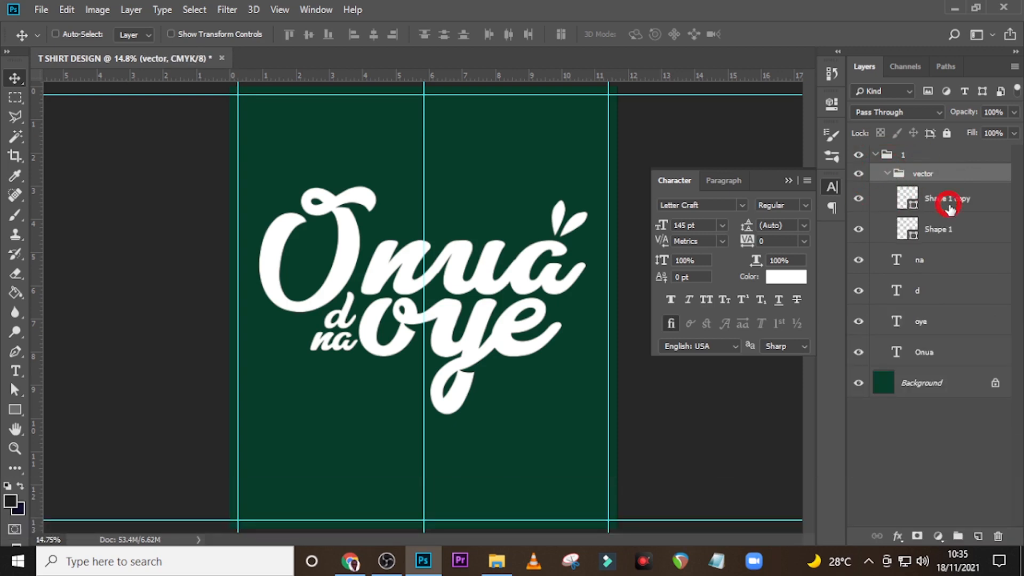
pyautogui.click(496, 560)
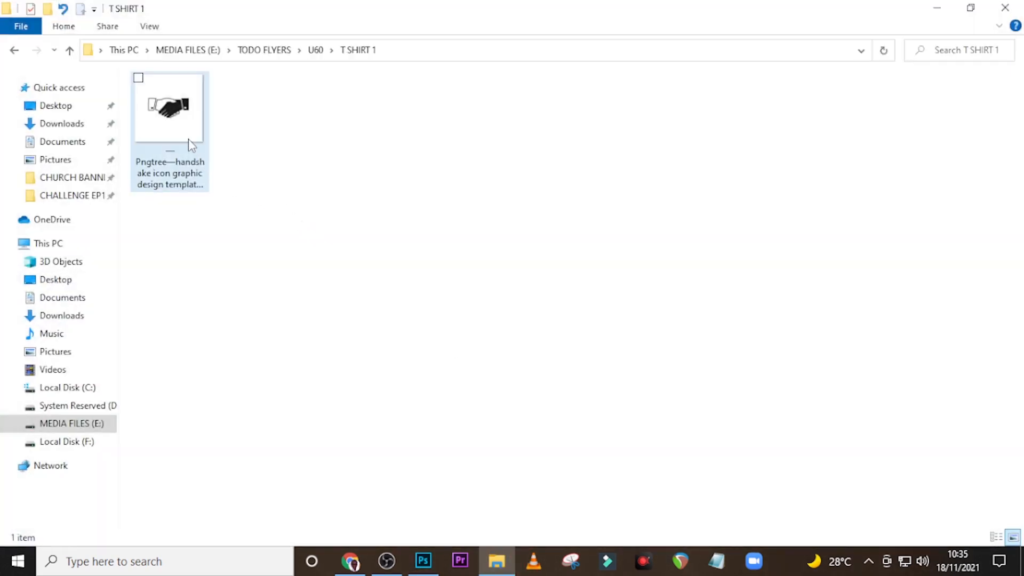
pyautogui.moveTo(188, 138); pyautogui.dragTo(498, 386)
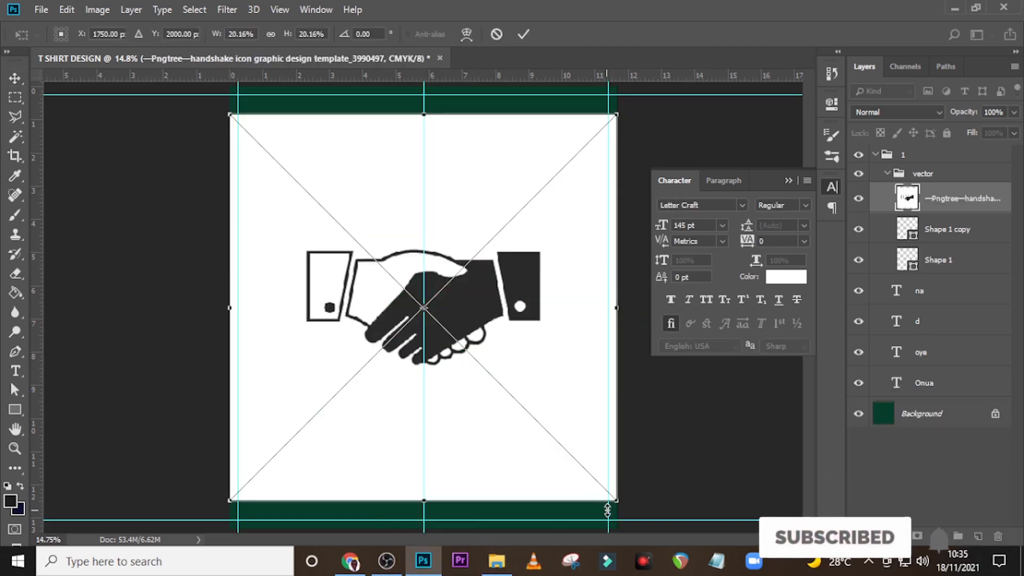
pyautogui.moveTo(617, 502); pyautogui.dragTo(581, 482)
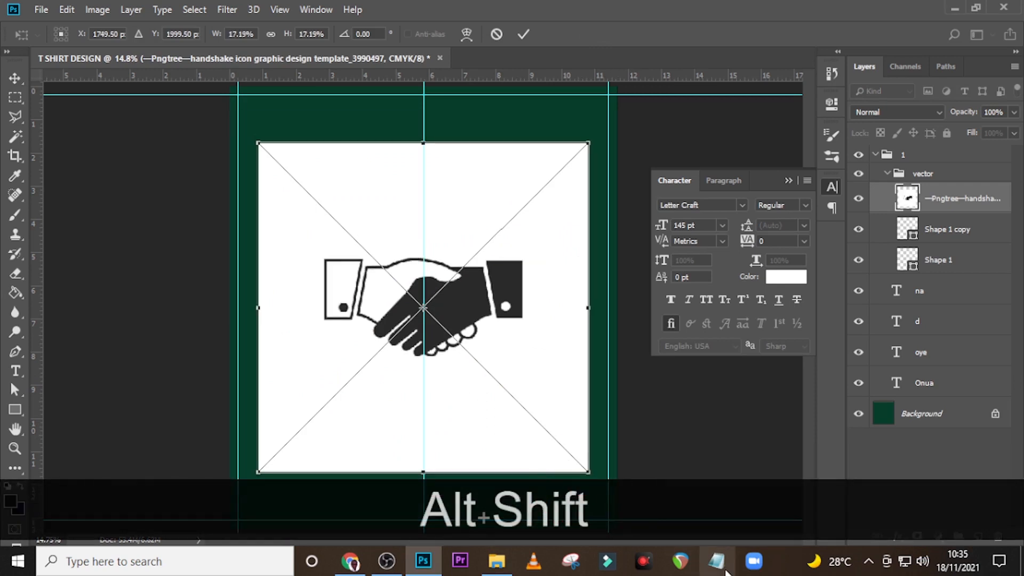
pyautogui.hotkey('alt', 'shift', 'Return')
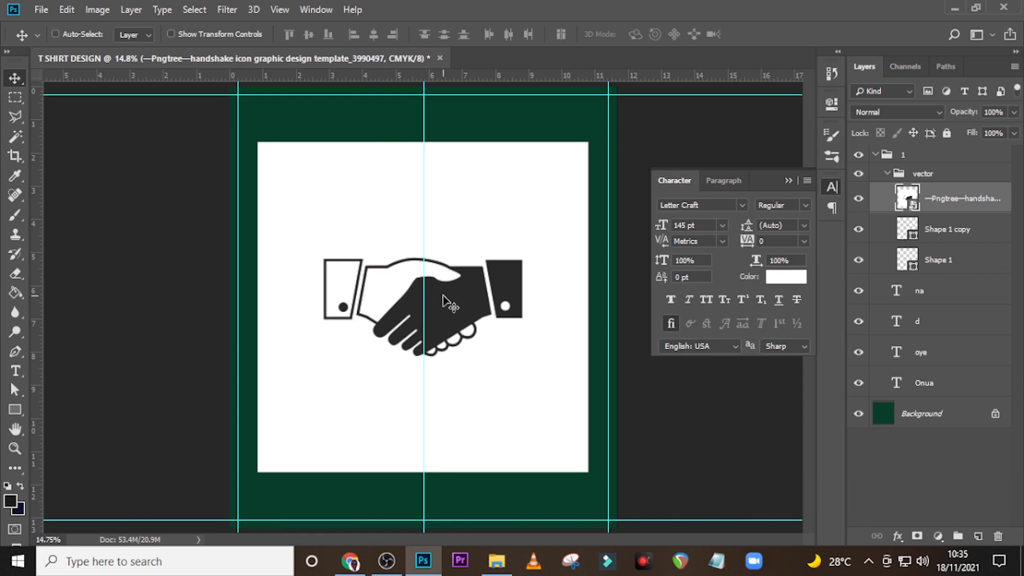
# Select the white areas of the handshake image by Color Range, sampling its white background with fuzziness 40.
pyautogui.click(199, 8)
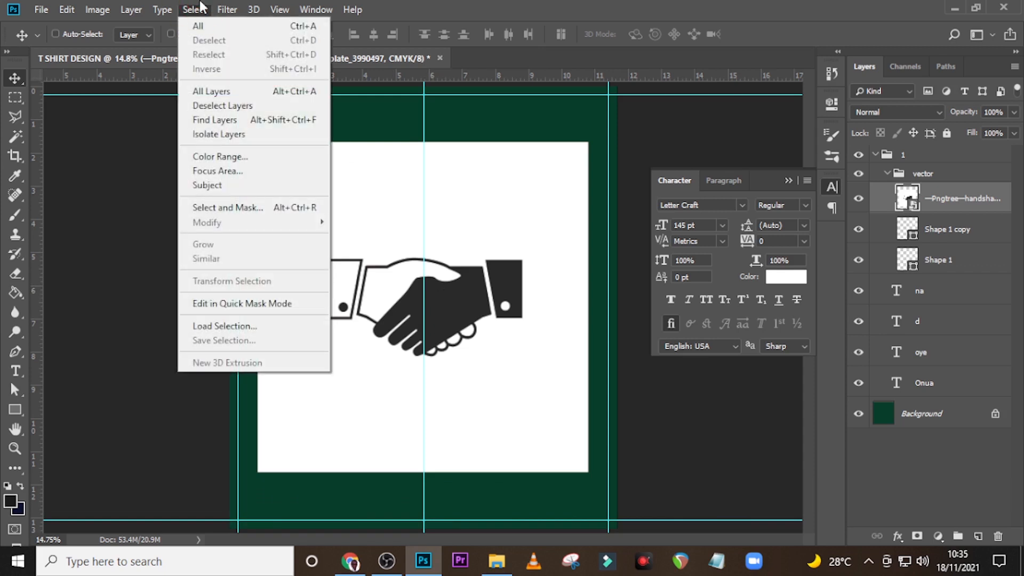
pyautogui.click(220, 157)
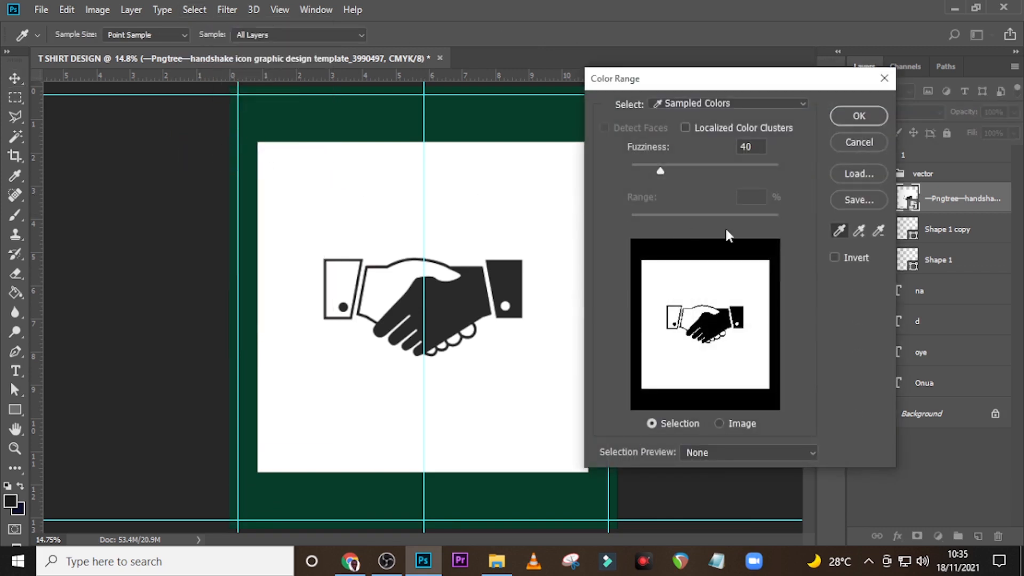
pyautogui.click(839, 230)
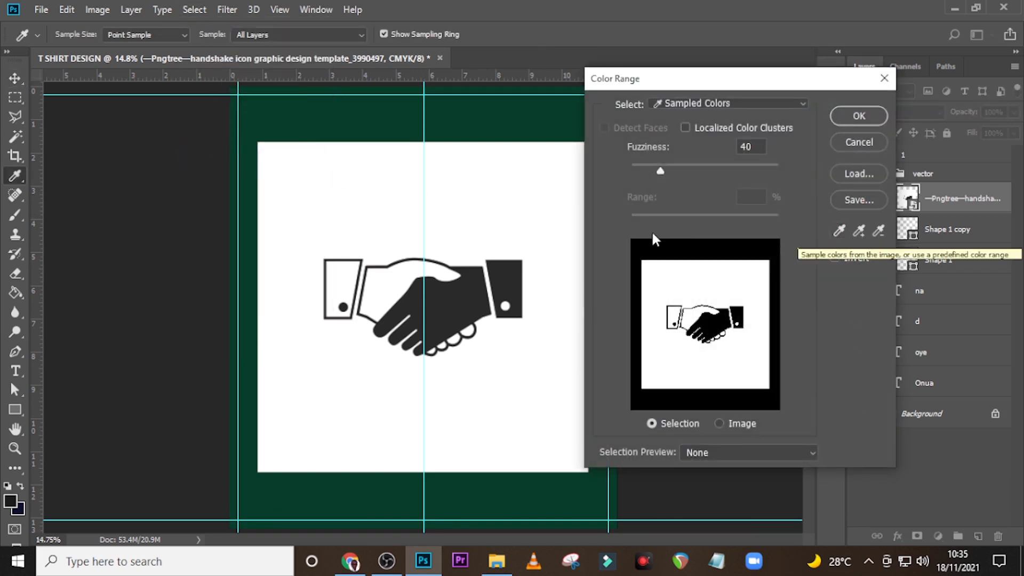
pyautogui.click(372, 208)
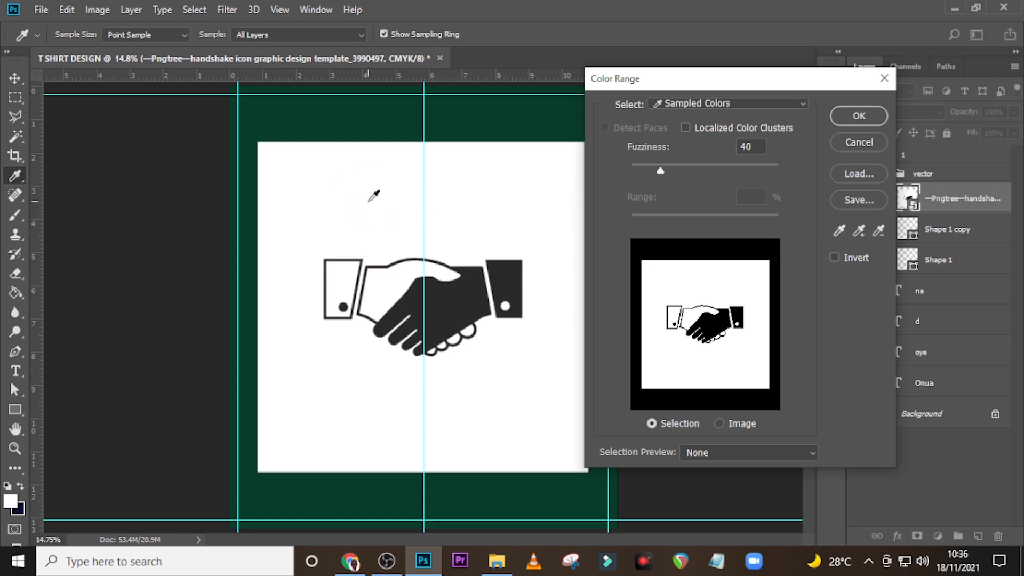
pyautogui.click(859, 114)
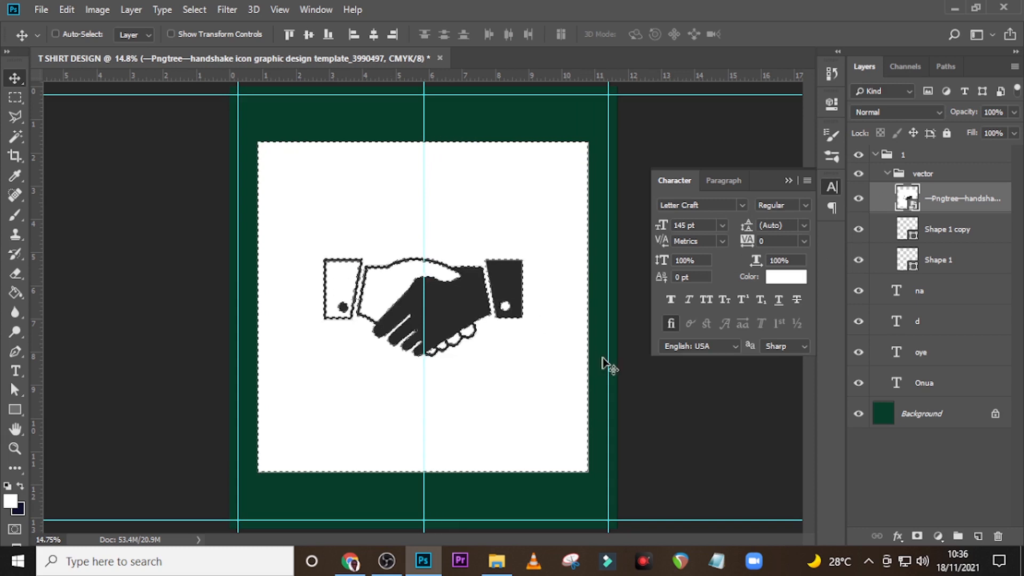
# Add a layer mask to the handshake image from the selection and invert the mask to hide the white areas.
pyautogui.click(918, 536)
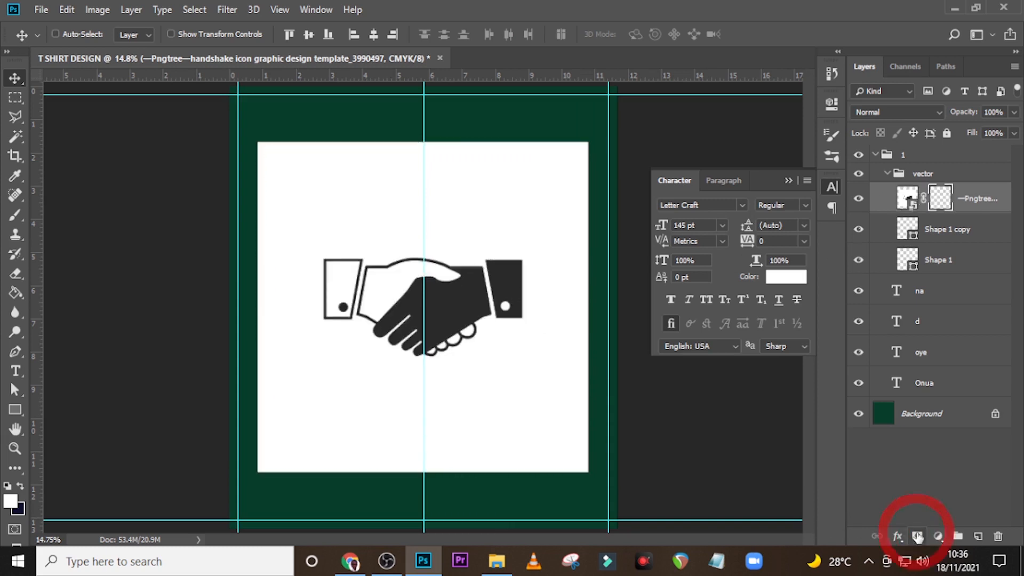
pyautogui.doubleClick(941, 199)
pyautogui.click(747, 313)
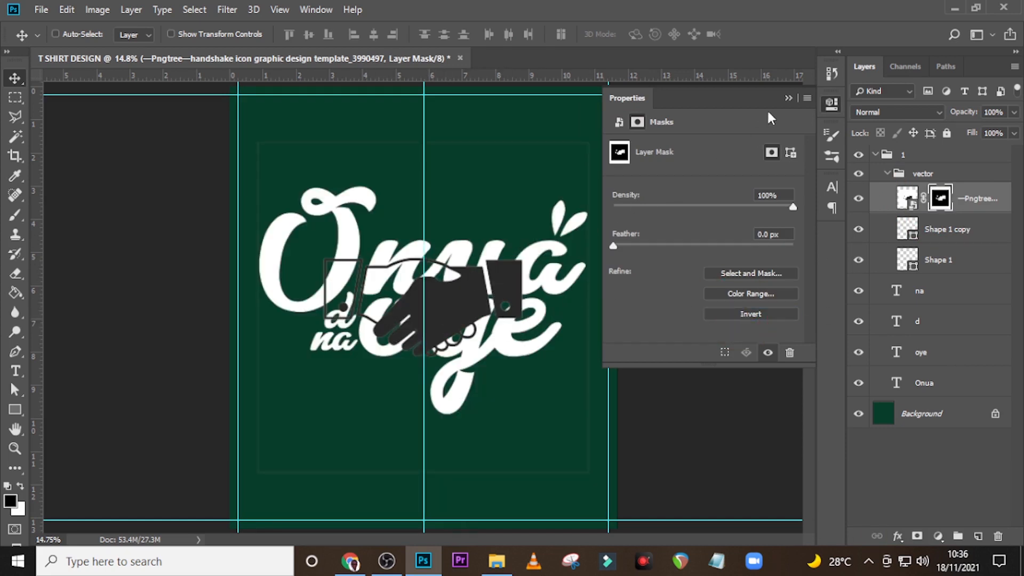
pyautogui.click(787, 98)
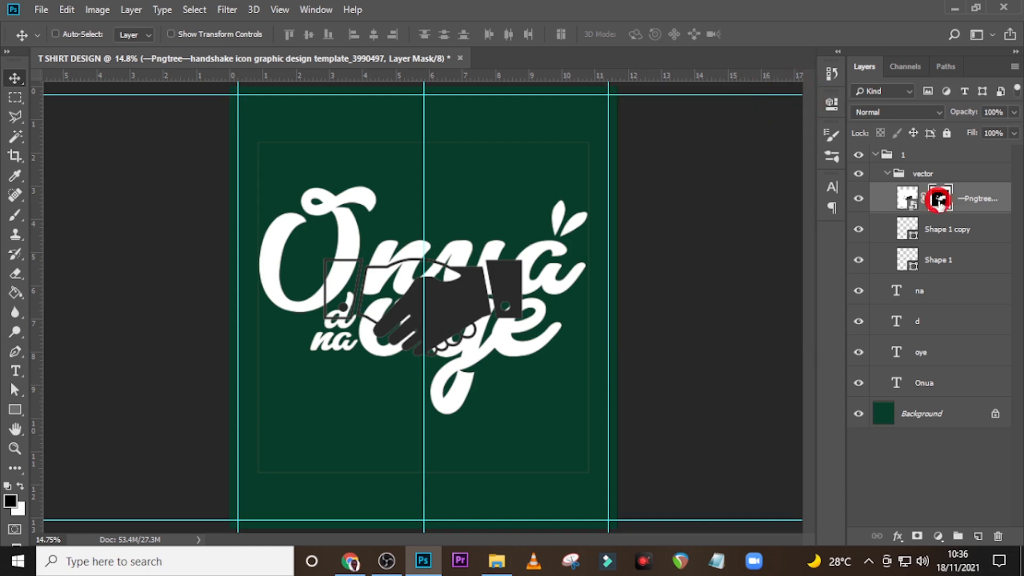
# Paint out the thin leftover border around the handshake on its mask with a black 400 px Hard Round brush.
pyautogui.press('b')
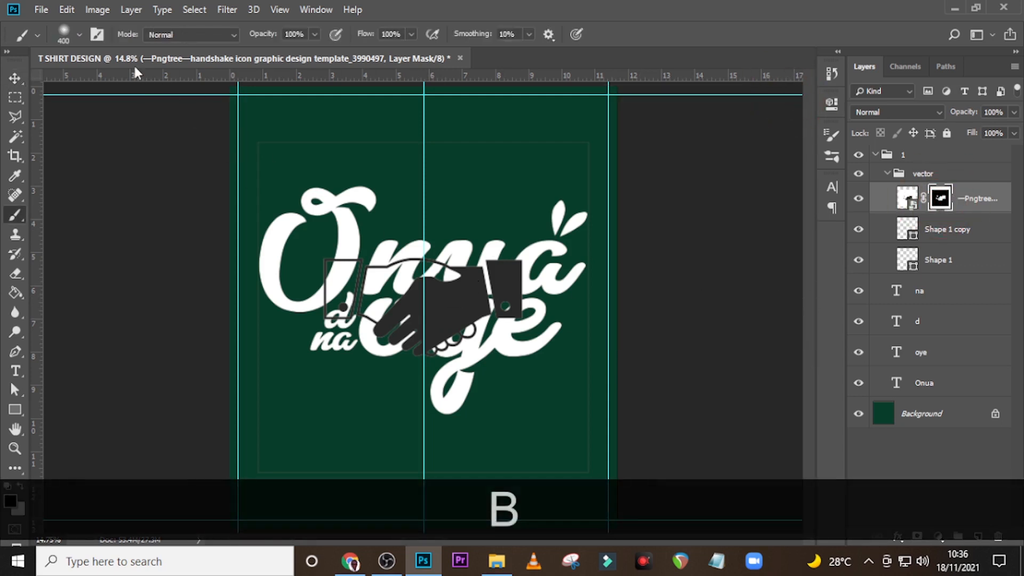
pyautogui.click(63, 32)
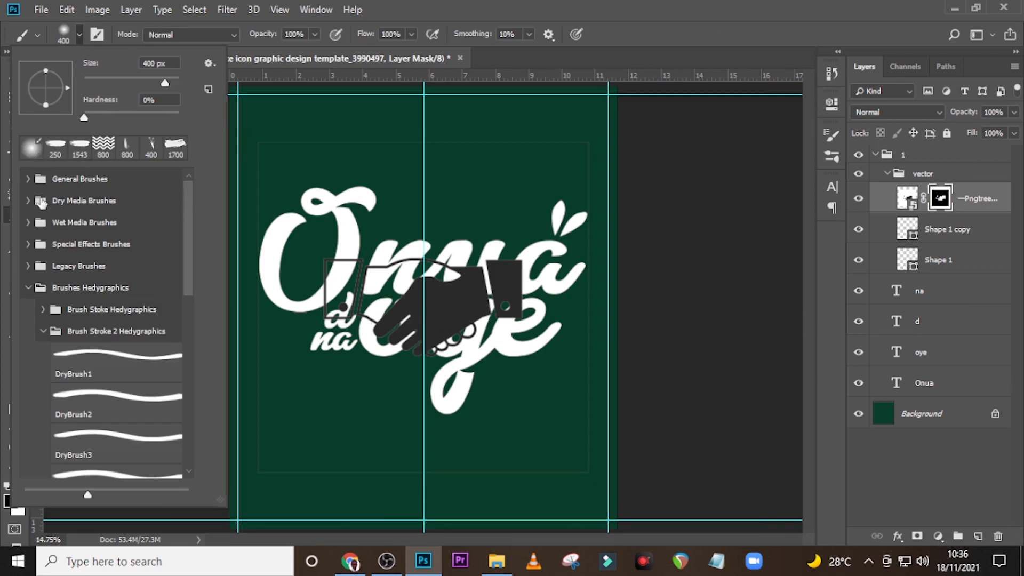
pyautogui.click(26, 288)
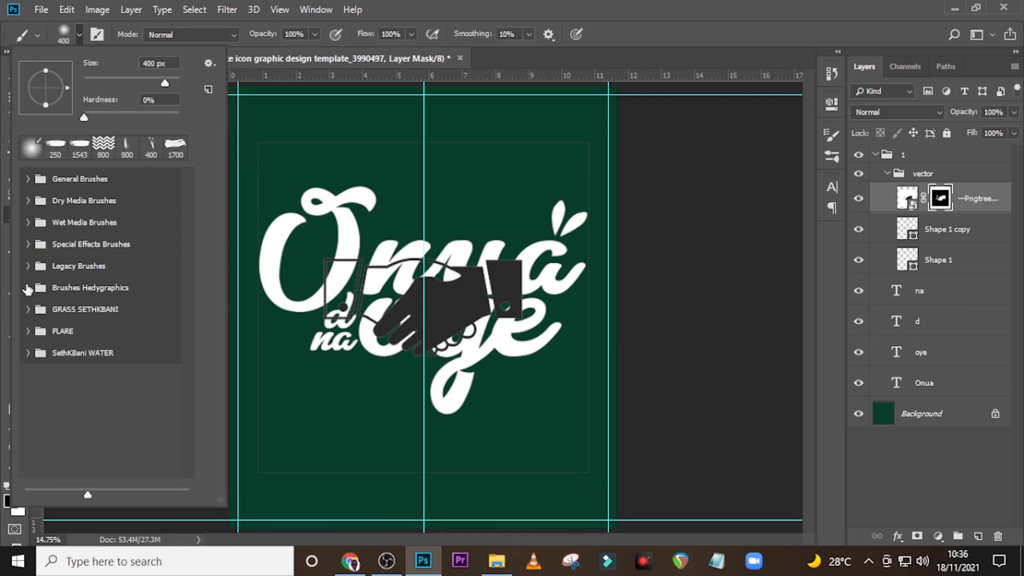
pyautogui.click(28, 179)
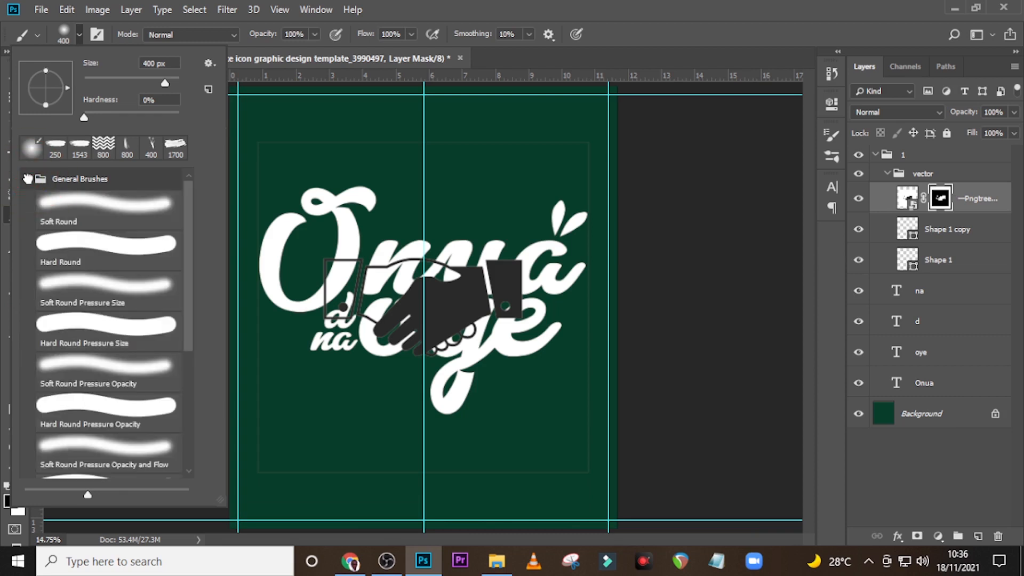
pyautogui.click(51, 248)
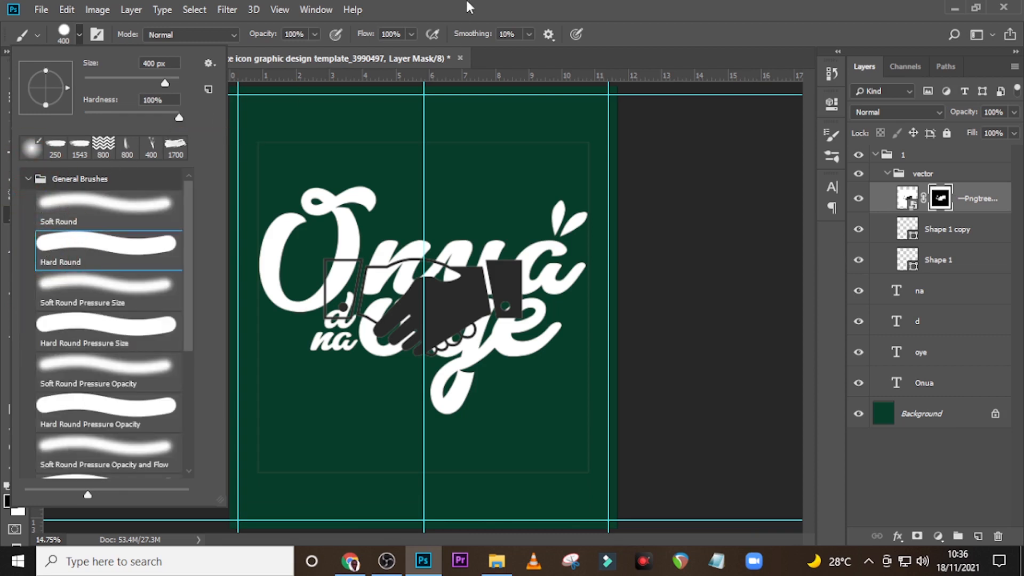
pyautogui.click(315, 63)
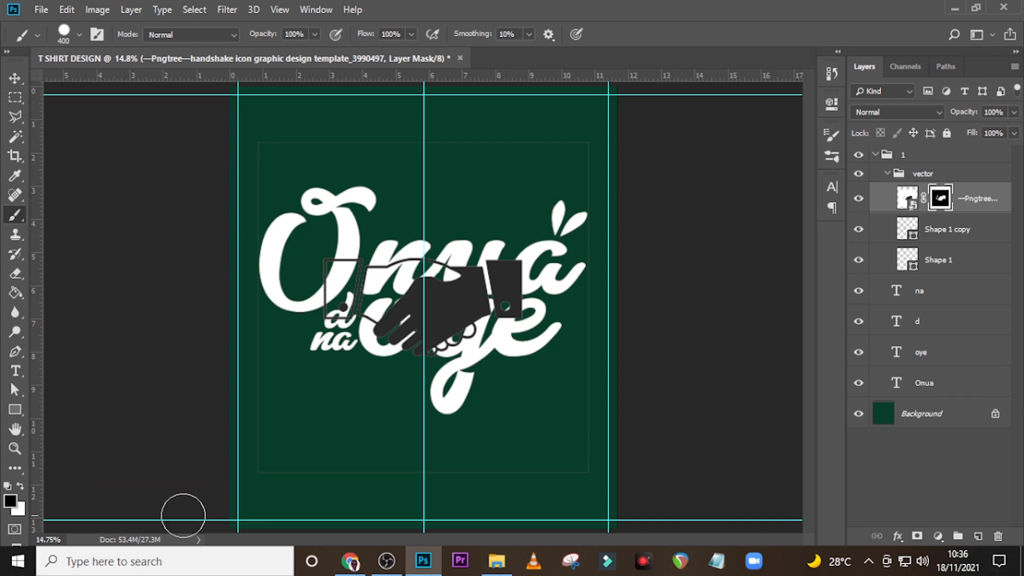
pyautogui.moveTo(258, 256)
pyautogui.mouseDown()
pyautogui.moveTo(266, 505)
pyautogui.moveTo(267, 485)
pyautogui.moveTo(445, 470)
pyautogui.moveTo(614, 476)
pyautogui.mouseUp()
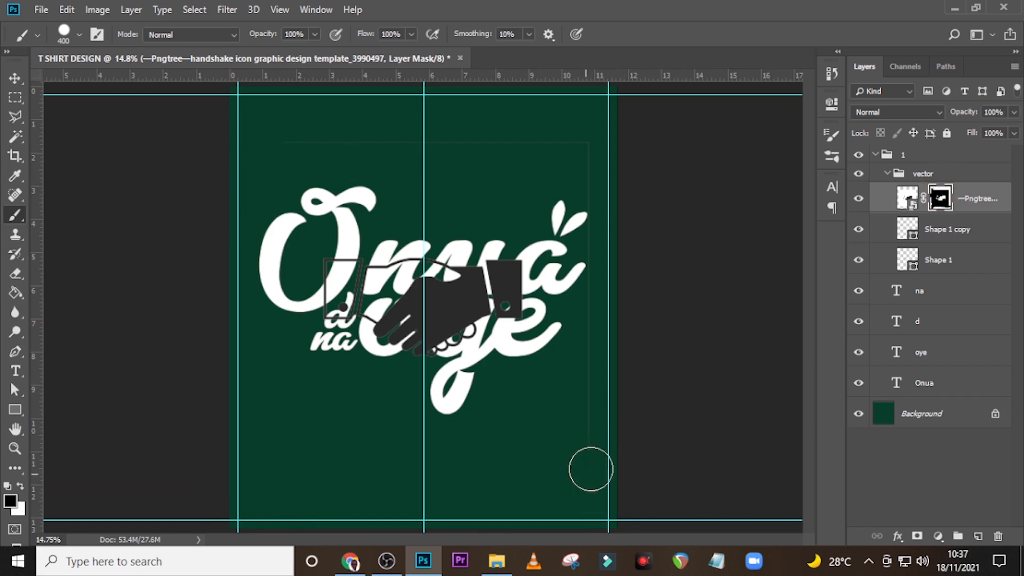
pyautogui.moveTo(590, 469)
pyautogui.mouseDown()
pyautogui.moveTo(603, 372)
pyautogui.moveTo(582, 267)
pyautogui.moveTo(582, 152)
pyautogui.moveTo(245, 149)
pyautogui.mouseUp()
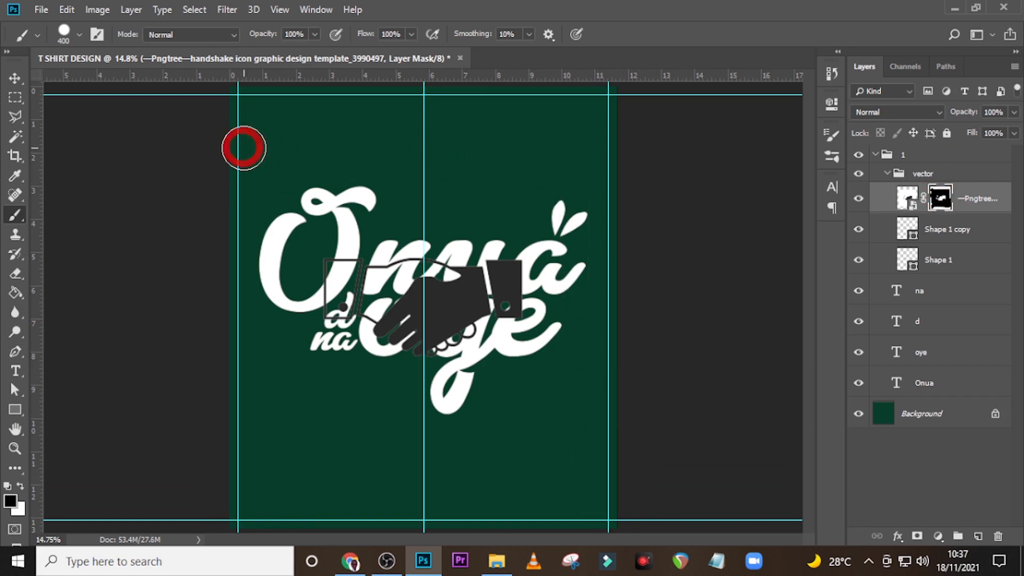
# Convert the masked handshake layer to a smart object.
pyautogui.click(971, 197)
pyautogui.rightClick(992, 200)
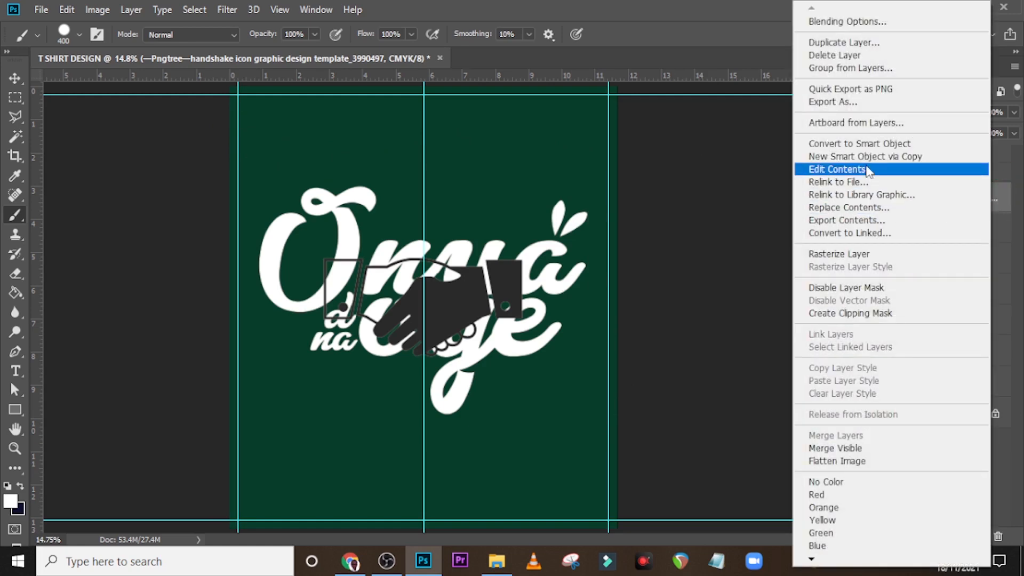
pyautogui.click(856, 144)
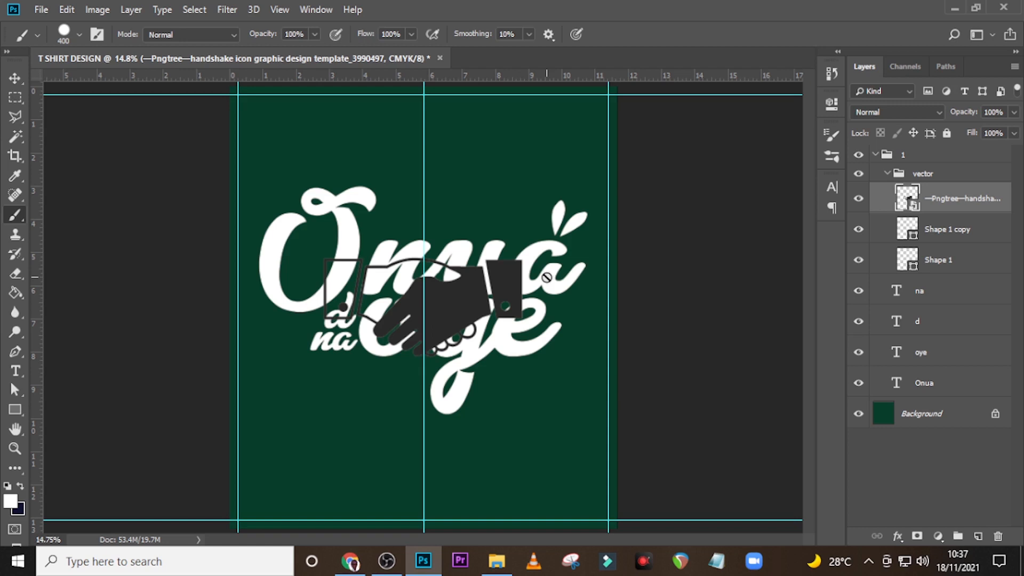
# Scale the handshake down proportionally and place it just above the "nu" of "Onua", between the O's swash and the leaves.
pyautogui.hotkey('ctrl', 't')
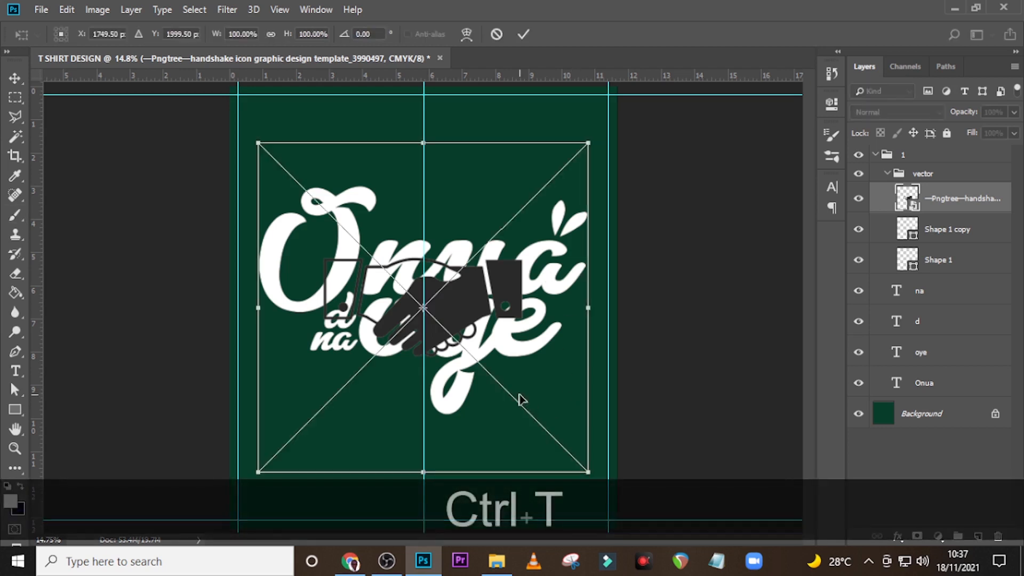
pyautogui.moveTo(592, 474); pyautogui.dragTo(525, 407)
pyautogui.moveTo(464, 324); pyautogui.dragTo(482, 244)
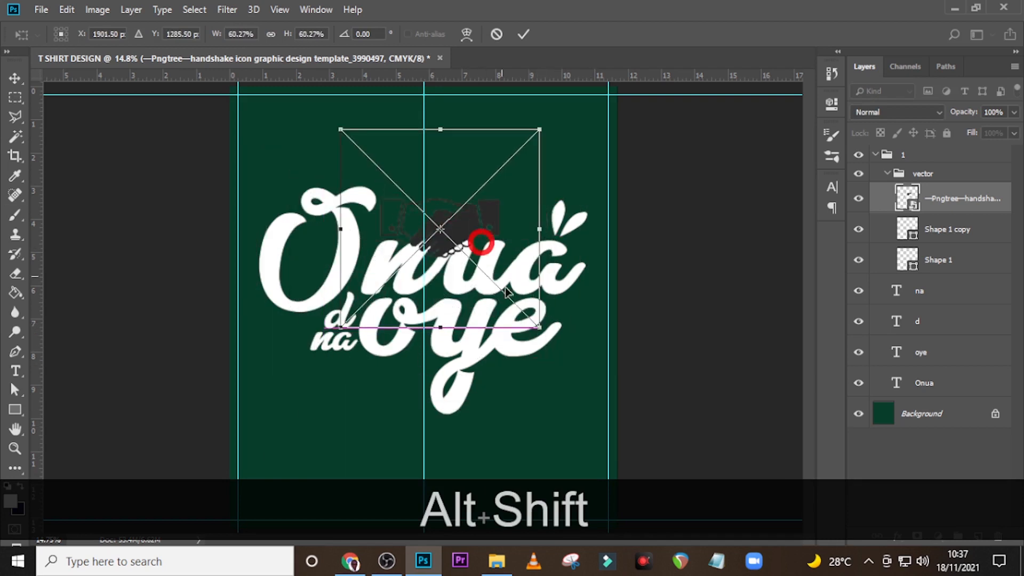
pyautogui.moveTo(542, 333); pyautogui.dragTo(509, 288)
pyautogui.moveTo(488, 235); pyautogui.dragTo(505, 244)
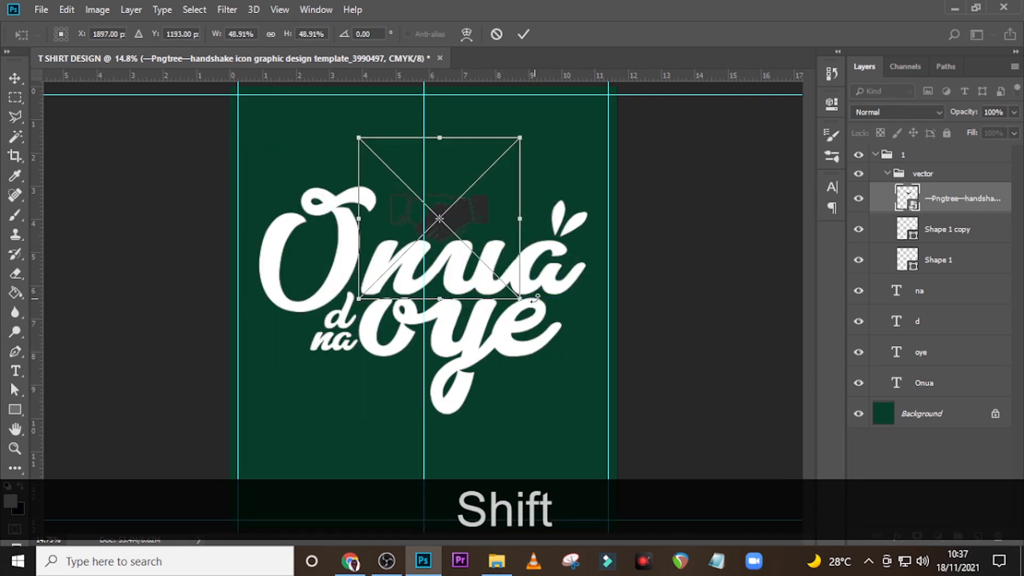
pyautogui.moveTo(522, 299); pyautogui.dragTo(503, 276)
pyautogui.moveTo(473, 206)
pyautogui.mouseDown()
pyautogui.moveTo(473, 219)
pyautogui.moveTo(486, 192)
pyautogui.mouseUp()
pyautogui.hotkey('ctrl', '+')
pyautogui.hotkey('ctrl', '+')
pyautogui.hotkey('ctrl', '+')
pyautogui.press('Return')
pyautogui.press('v')
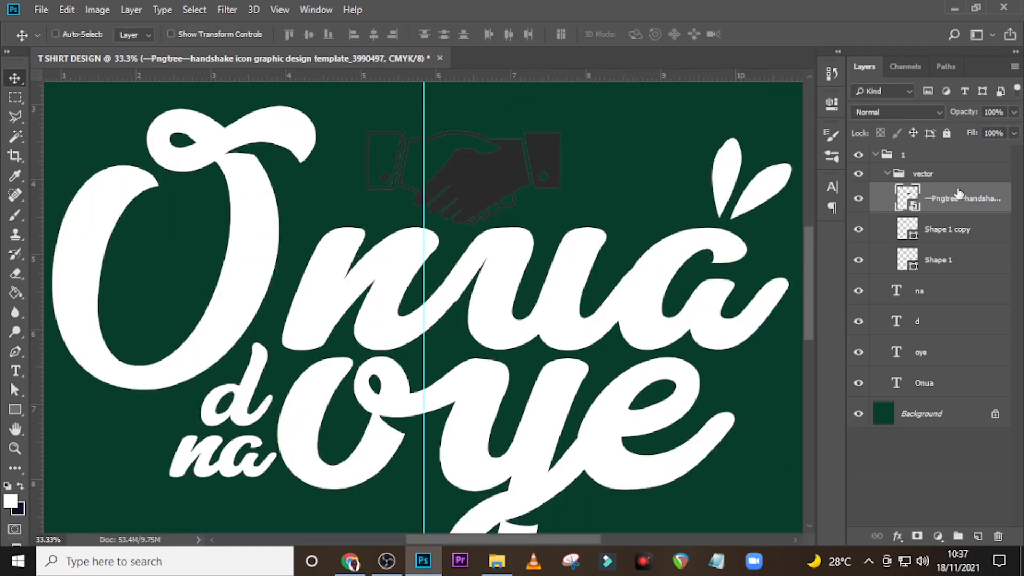
# Apply a white (ffffff) Color Overlay in Normal mode at 100% opacity to the handshake layer.
pyautogui.doubleClick(1008, 198)
pyautogui.click(453, 350)
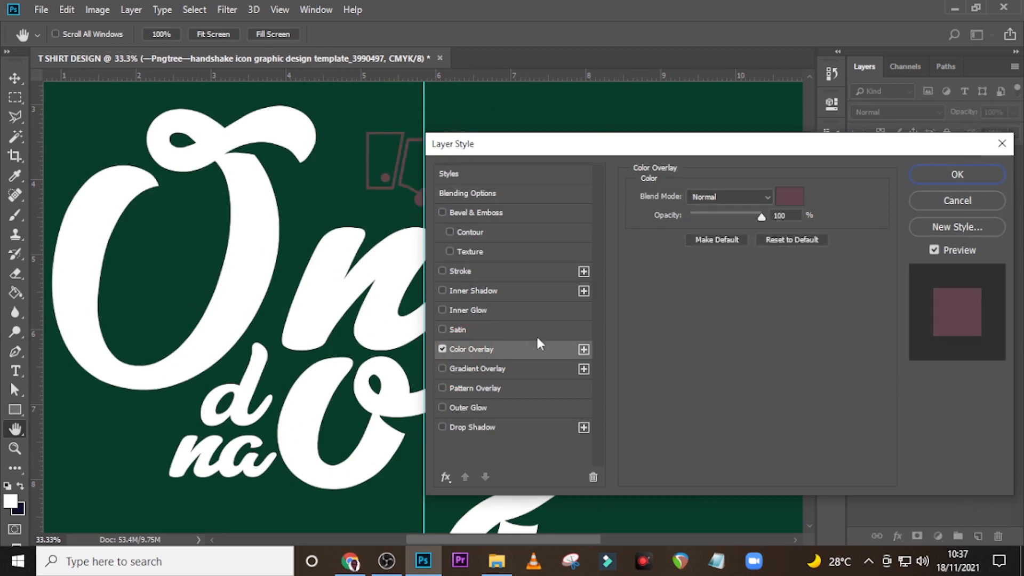
pyautogui.click(778, 195)
pyautogui.moveTo(716, 233); pyautogui.dragTo(607, 63)
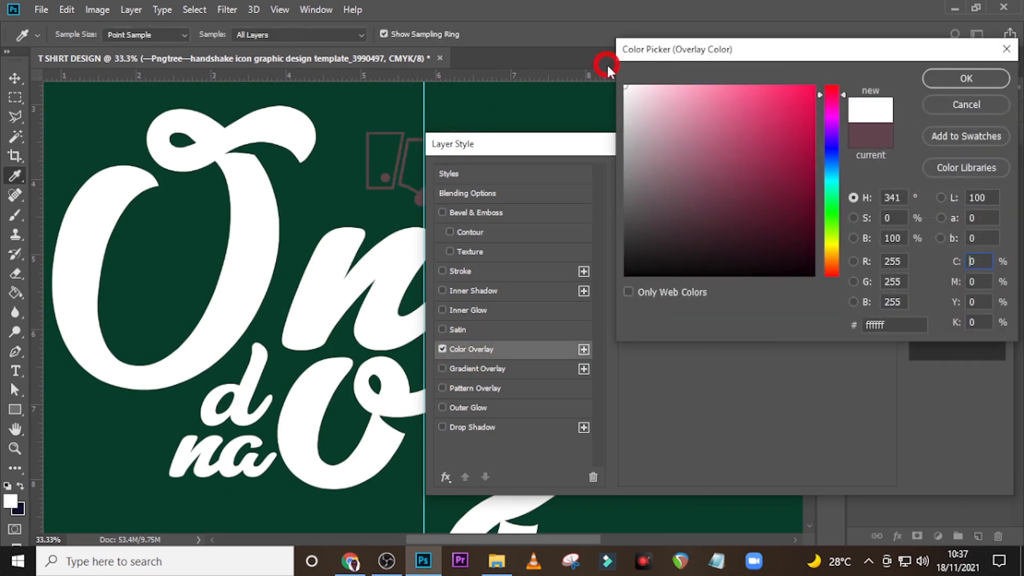
pyautogui.click(937, 86)
pyautogui.click(943, 175)
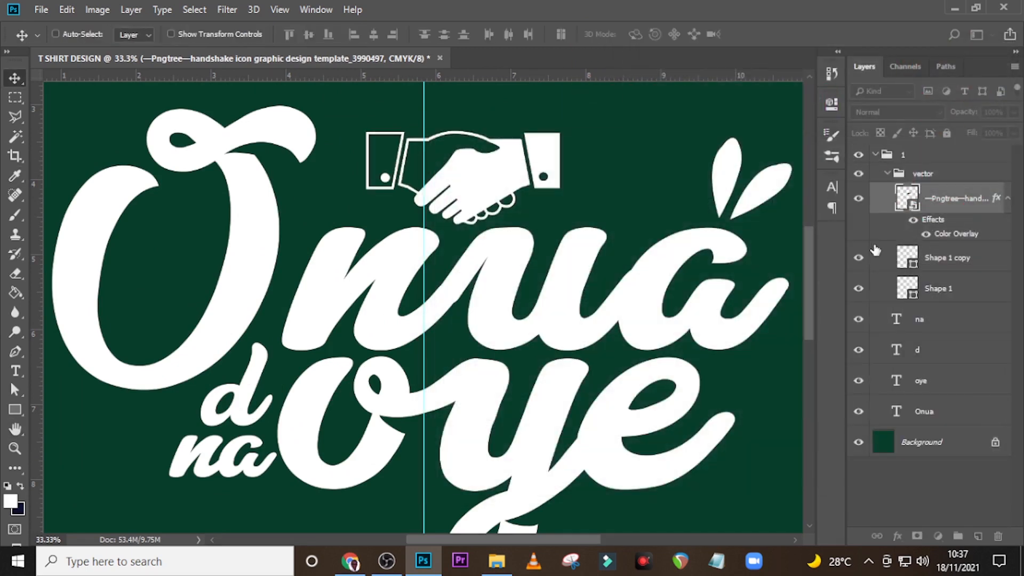
# Enlarge the handshake slightly and nudge it up so it sits just above the "nu" of "Onua".
pyautogui.click(1006, 200)
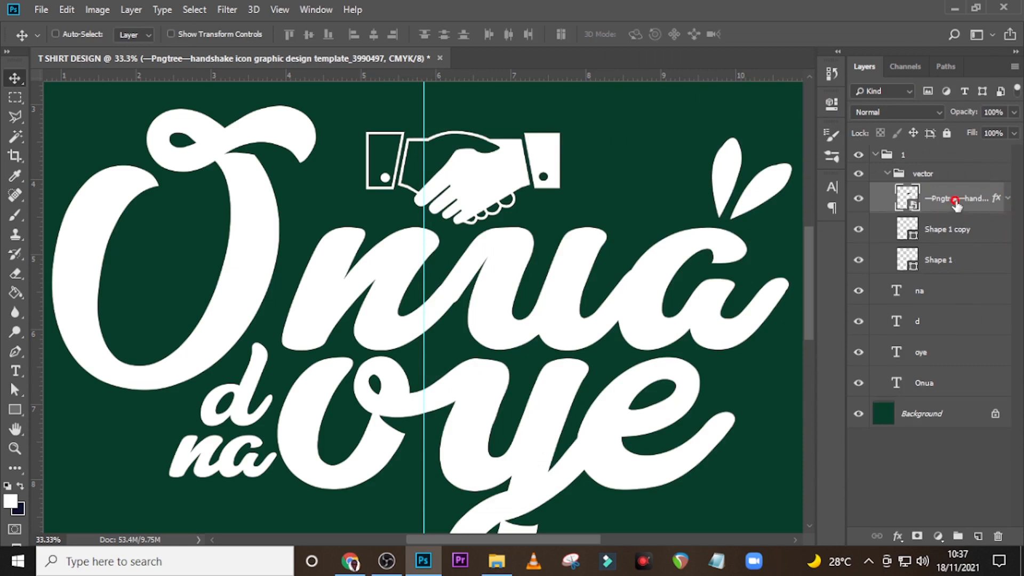
pyautogui.hotkey('ctrl', 't')
pyautogui.moveTo(625, 332); pyautogui.dragTo(638, 344)
pyautogui.press('Return')
pyautogui.press('v')
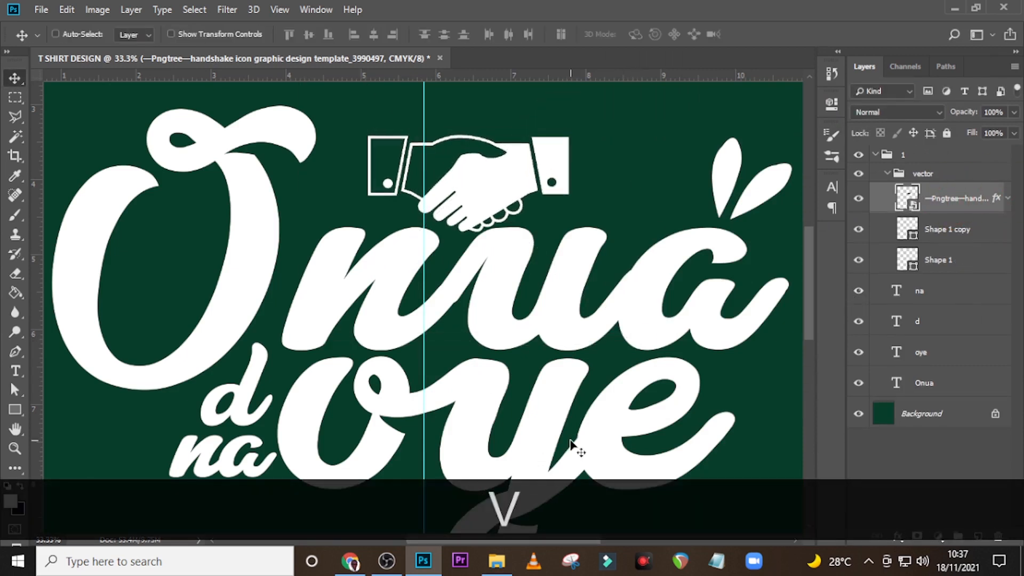
pyautogui.hotkey('ctrl', '0')
pyautogui.press('v')
pyautogui.press('Up')
pyautogui.press('Up')
pyautogui.press('Up')
pyautogui.press('Up')
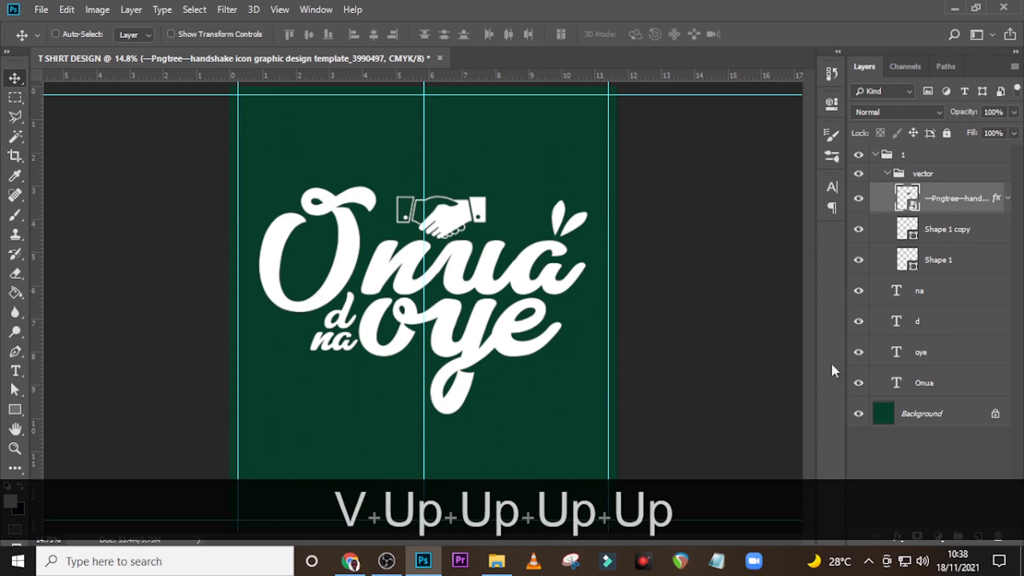
# Duplicate the "Onua" text layer and hide the original.
pyautogui.click(928, 392)
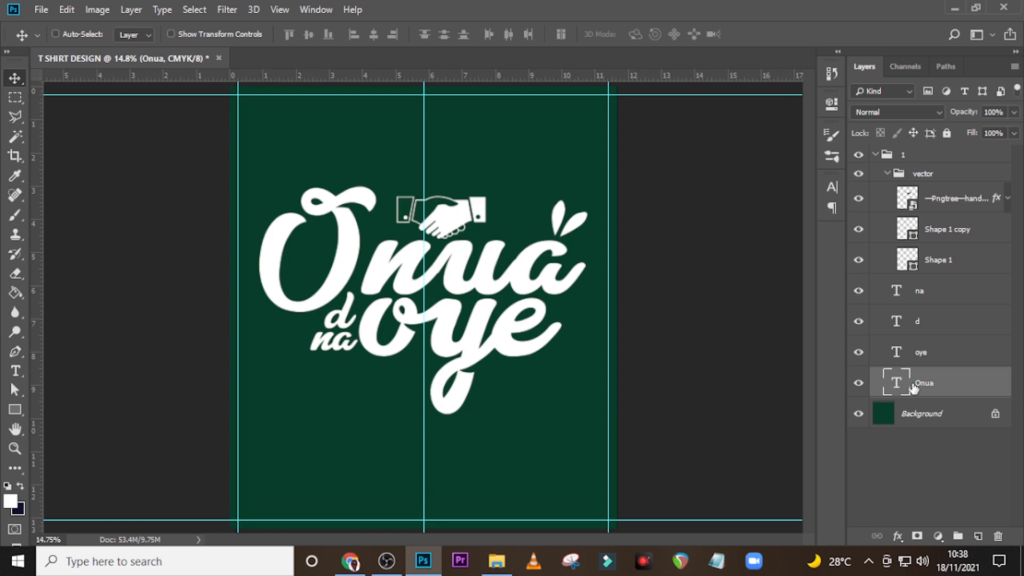
pyautogui.hotkey('ctrl', 'j')
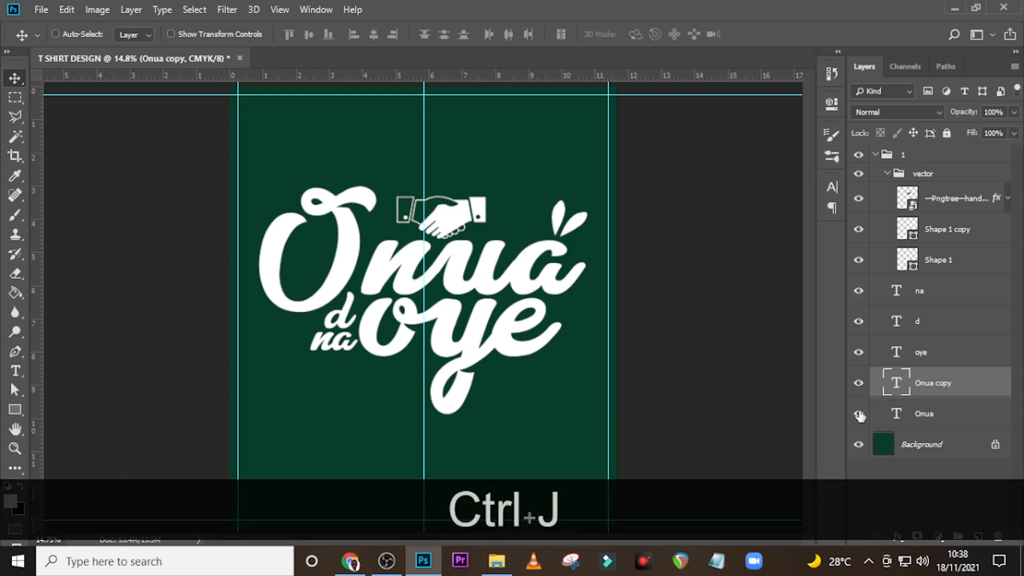
pyautogui.click(858, 414)
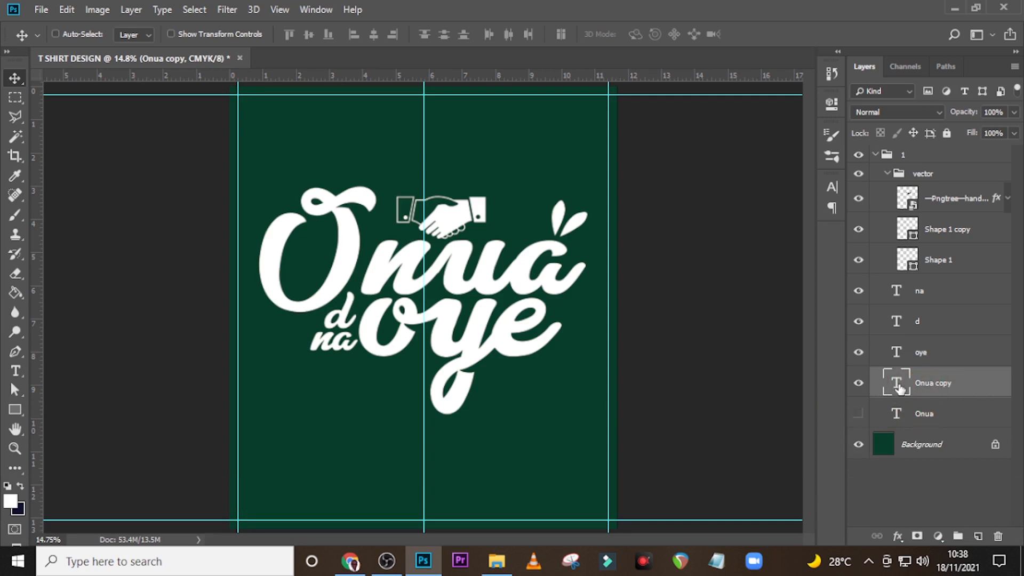
# Warp the "Onua" copy with the Arc style at 50% bend.
pyautogui.hotkey('ctrl', 't')
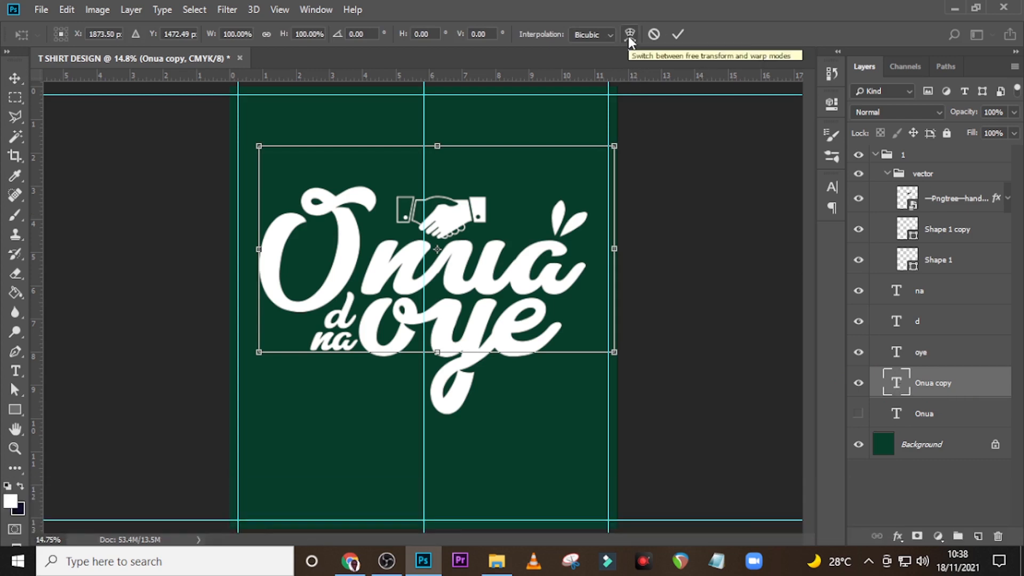
pyautogui.click(628, 35)
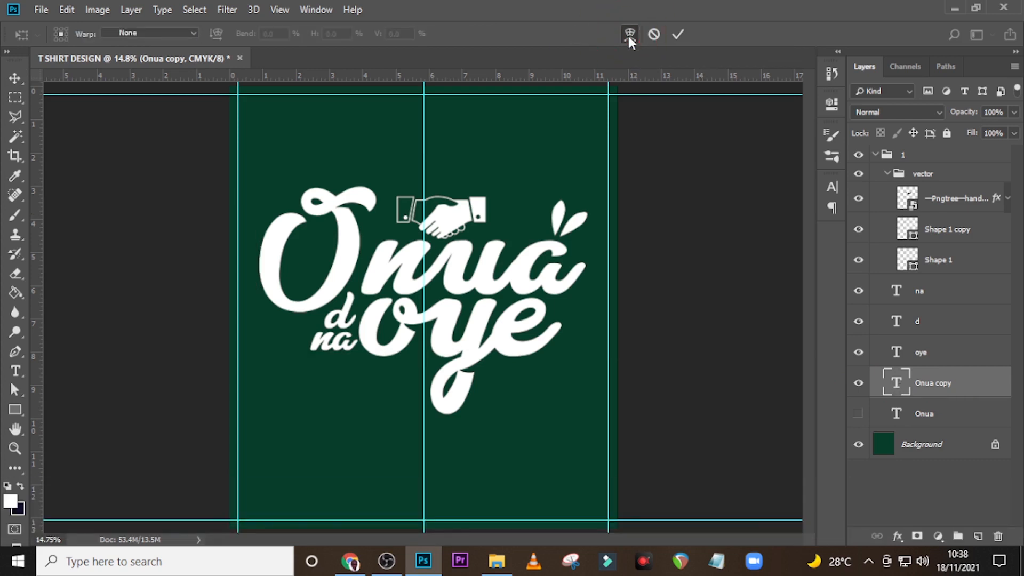
pyautogui.click(161, 33)
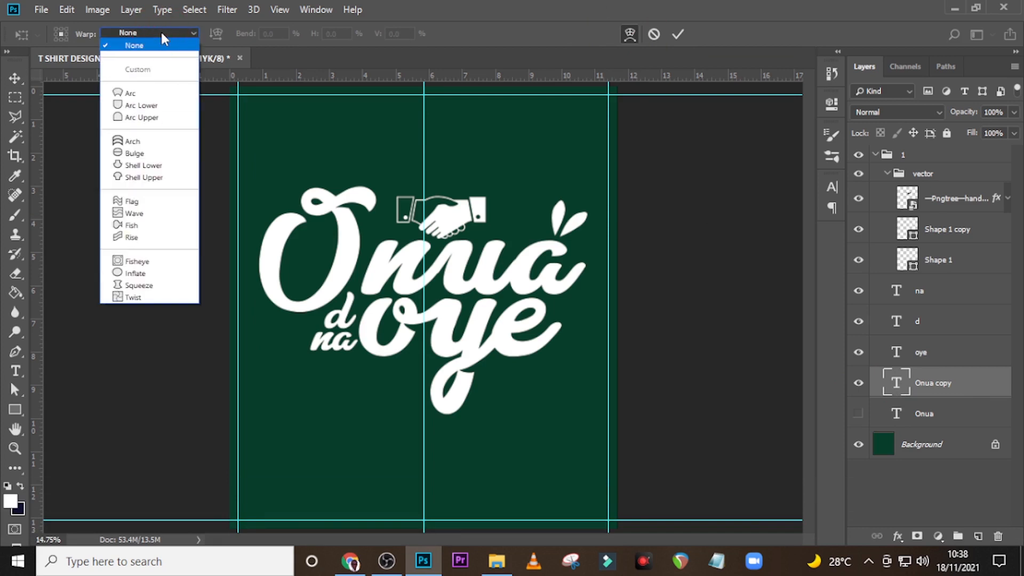
pyautogui.click(131, 92)
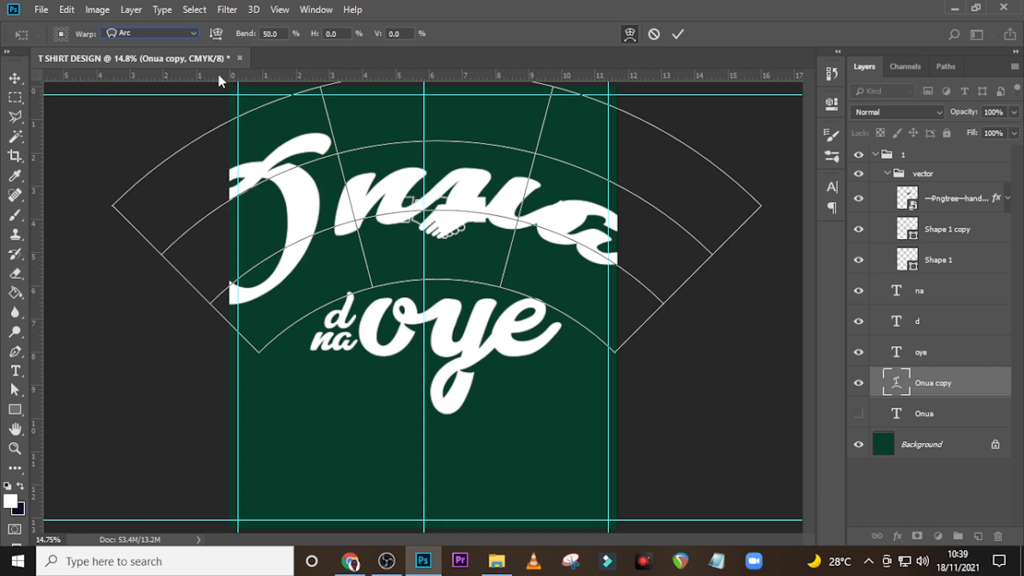
pyautogui.press('Return')
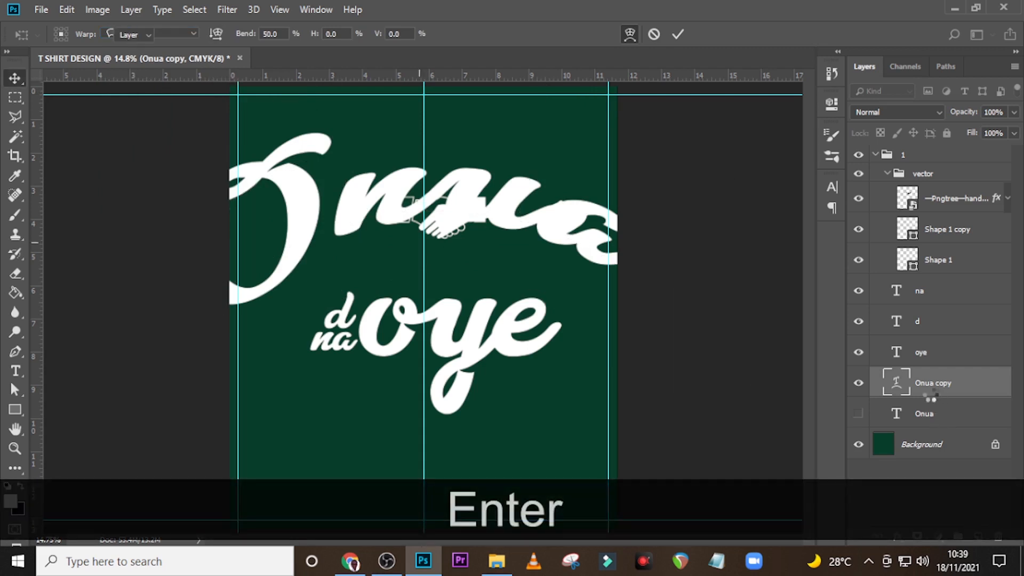
# Change the "Onua" copy's Arc text warp to Vertical with a 14% bend and 10% vertical distortion.
pyautogui.doubleClick(893, 387)
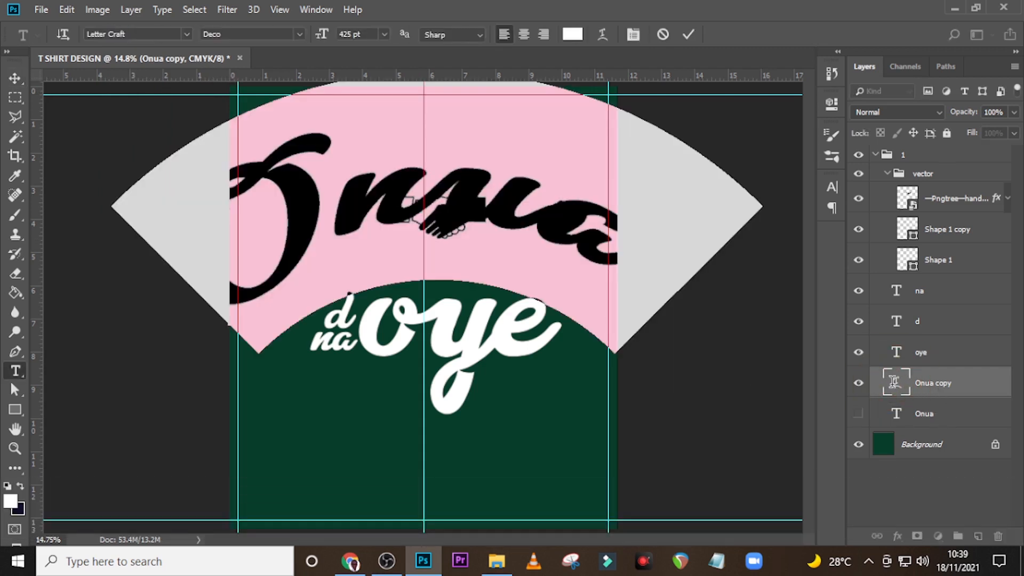
pyautogui.click(602, 33)
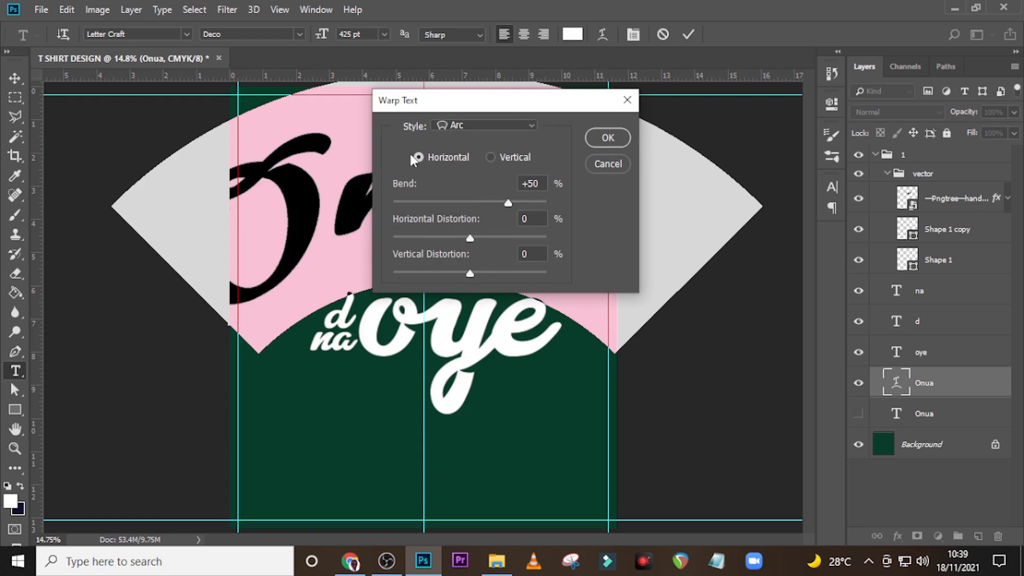
pyautogui.click(490, 157)
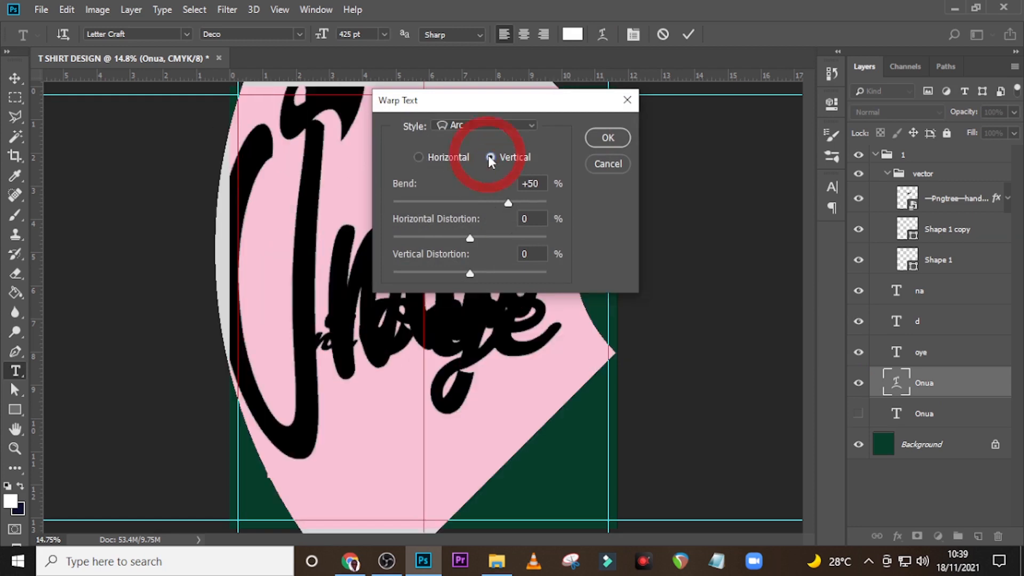
pyautogui.moveTo(530, 103); pyautogui.dragTo(803, 154)
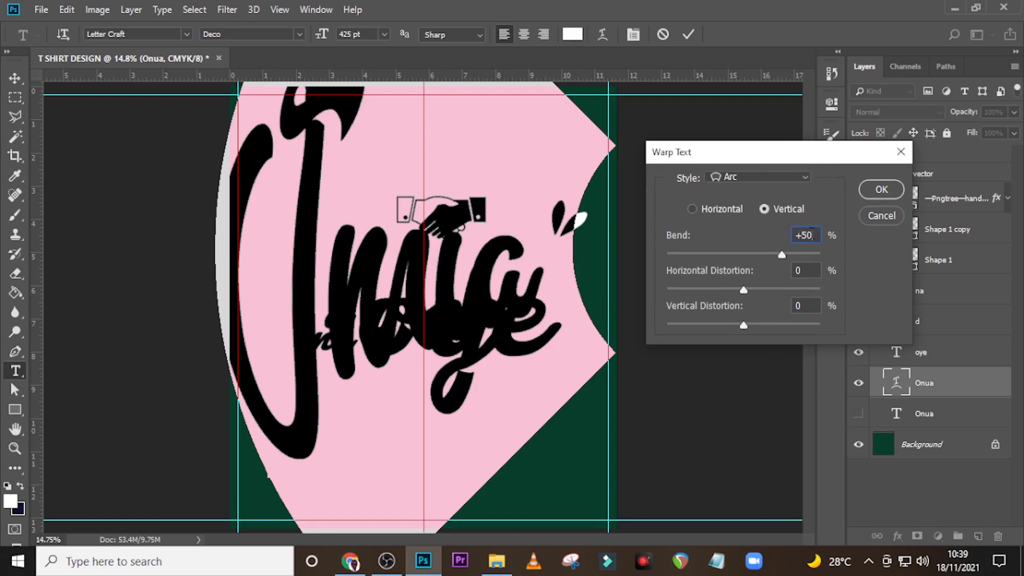
pyautogui.click(764, 220)
pyautogui.write('14')
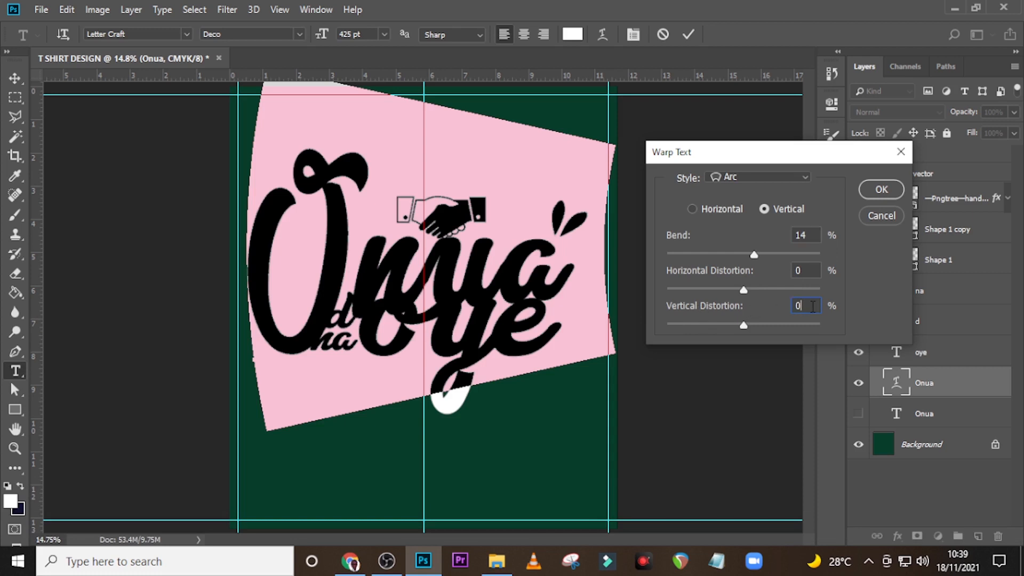
pyautogui.write('10')
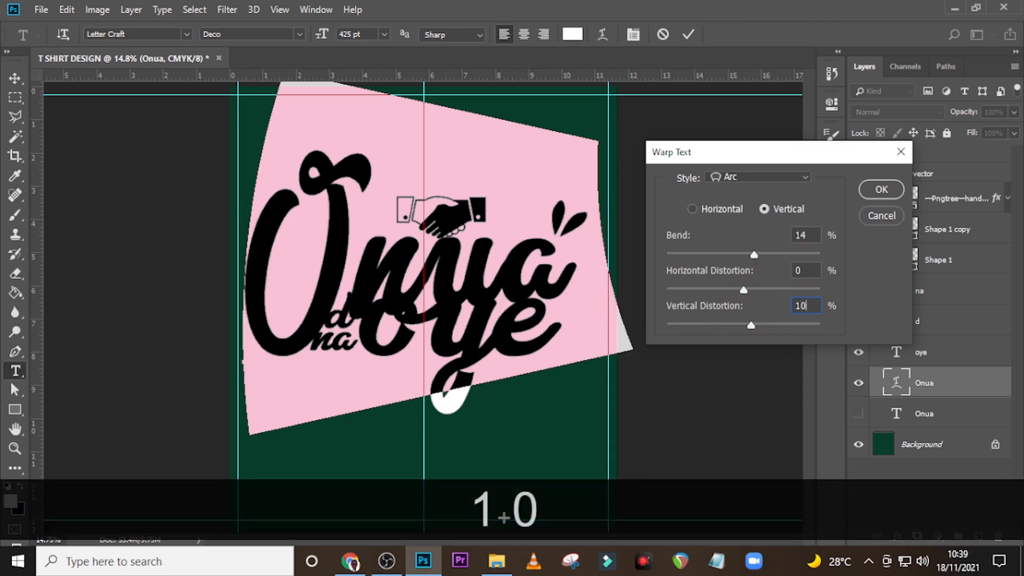
pyautogui.click(880, 193)
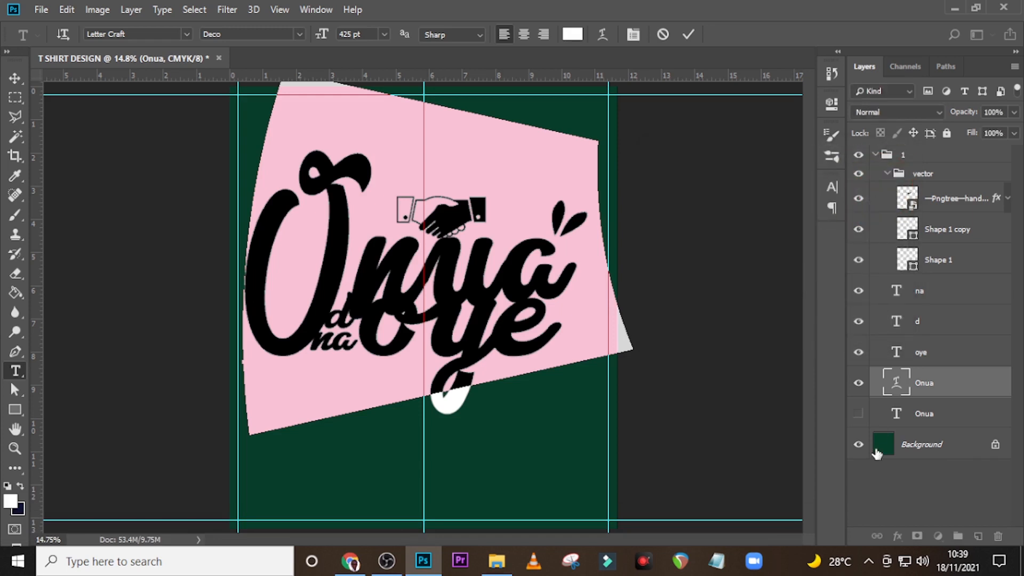
pyautogui.hotkey('ctrl', 'Return')
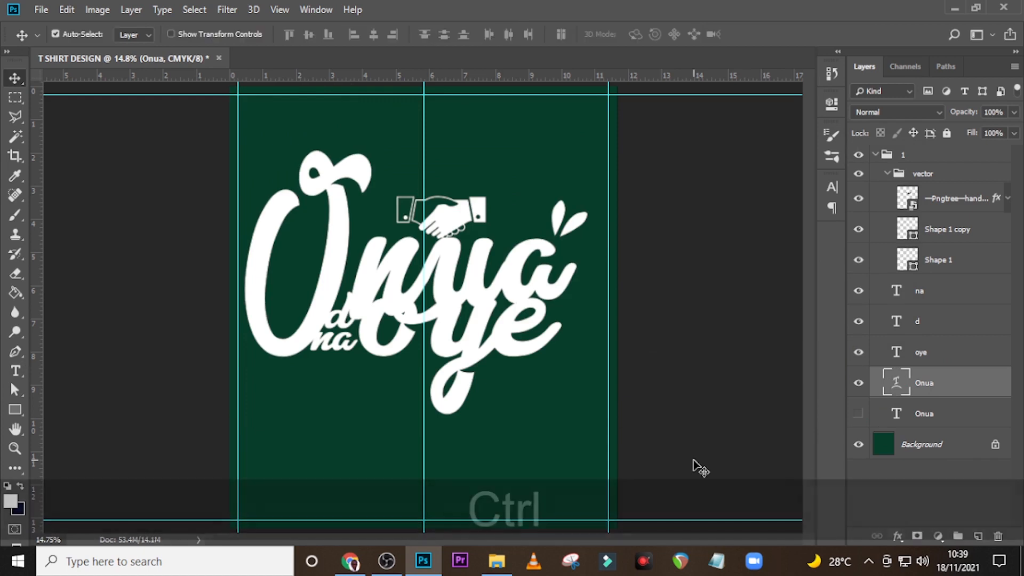
# Move the warped "Onua" up and slightly to the right, so its lettering clears the top of "oye".
pyautogui.hotkey('ctrl', '=')
pyautogui.press('v')
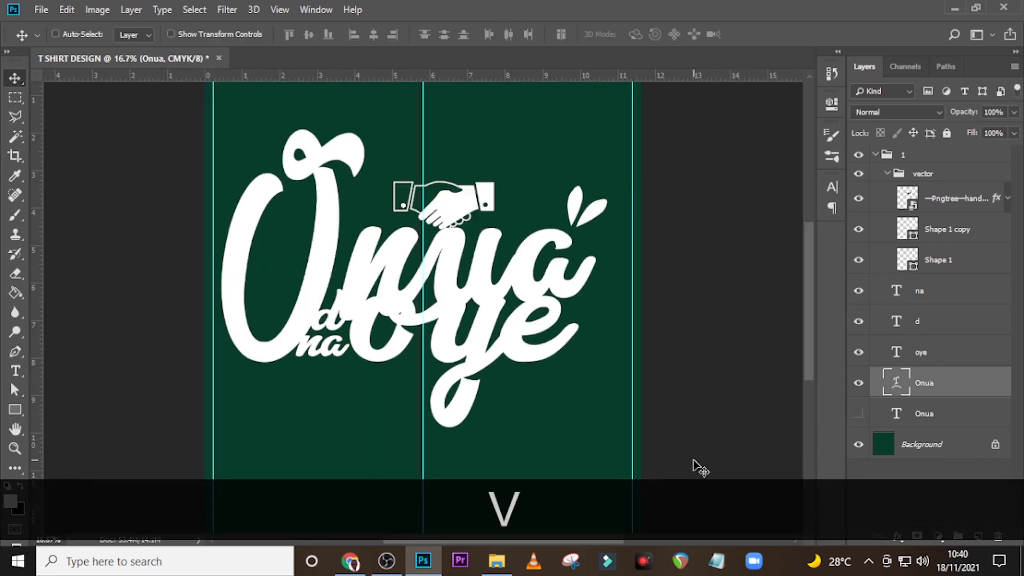
pyautogui.hotkey('shift', 'Up')
pyautogui.hotkey('shift', 'Up')
pyautogui.hotkey('shift', 'Up')
pyautogui.hotkey('shift', 'Up')
pyautogui.hotkey('shift', 'Up')
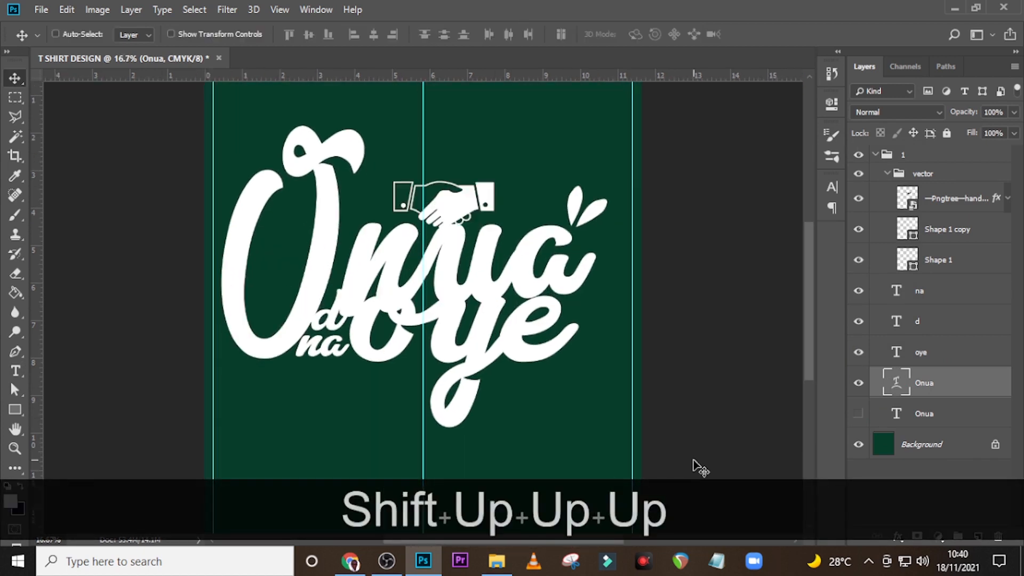
pyautogui.hotkey('shift', 'Up')
pyautogui.hotkey('shift', 'Up')
pyautogui.hotkey('shift', 'Up')
pyautogui.hotkey('shift', 'Up')
pyautogui.hotkey('shift', 'Up')
pyautogui.hotkey('shift', 'Up')
pyautogui.hotkey('shift', 'Up')
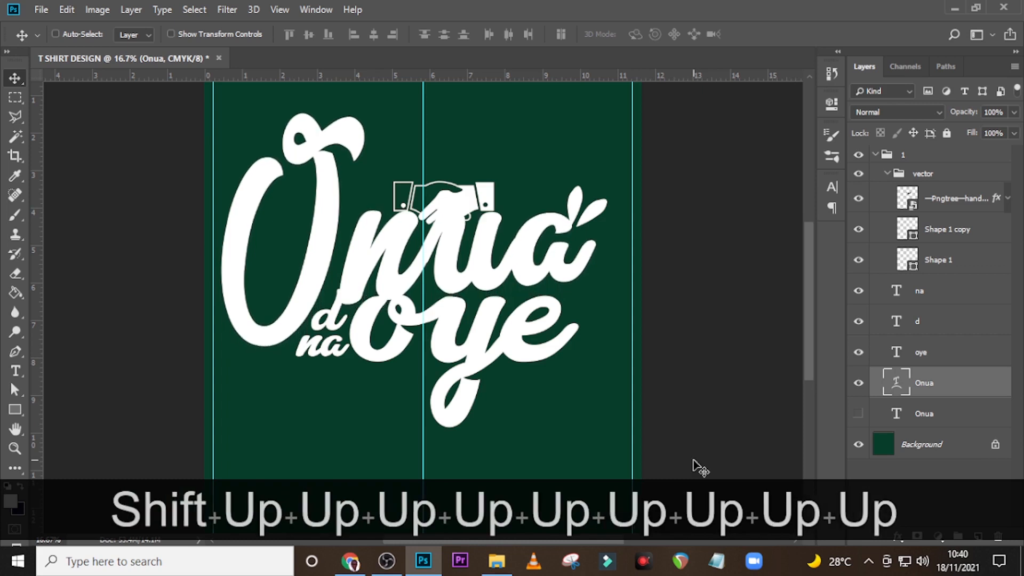
pyautogui.hotkey('shift', 'Right')
pyautogui.hotkey('shift', 'Right')
pyautogui.hotkey('shift', 'Right')
pyautogui.hotkey('shift', 'Right')
pyautogui.hotkey('shift', 'Right')
pyautogui.hotkey('shift', 'Right')
pyautogui.hotkey('shift', 'Right')
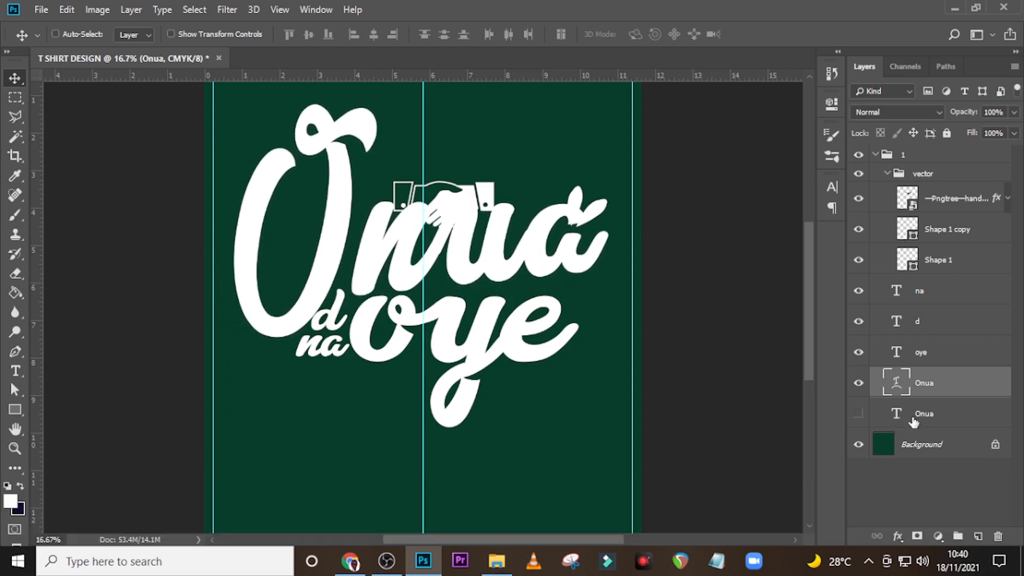
# Delete the hidden original "Onua" text layer.
pyautogui.click(914, 421)
pyautogui.press('Delete')
# Move "oye" up and to the right and rotate it slightly counterclockwise so it fits closely beneath the "nua" letters.
pyautogui.click(922, 380)
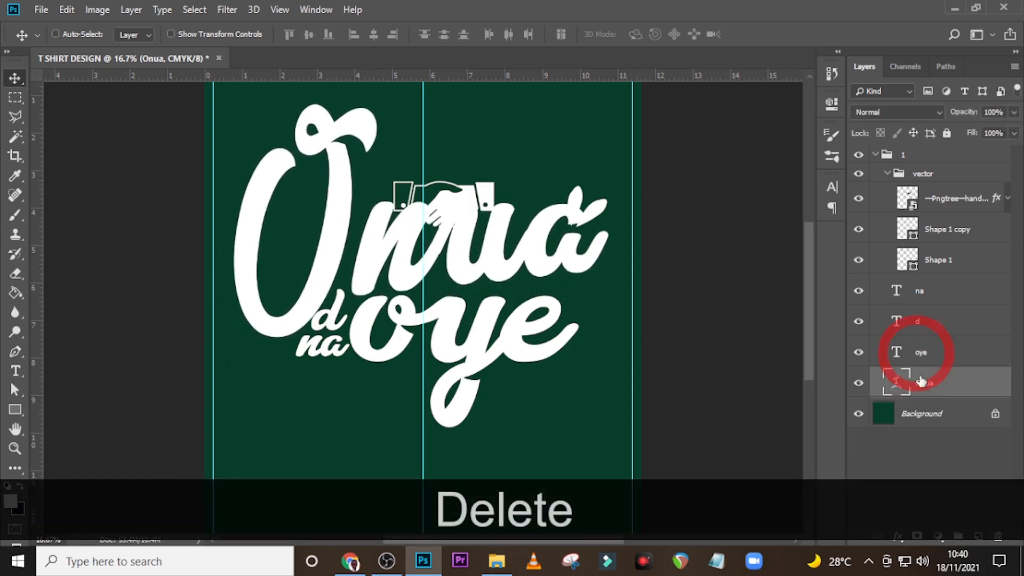
pyautogui.hotkey('ctrl', 't')
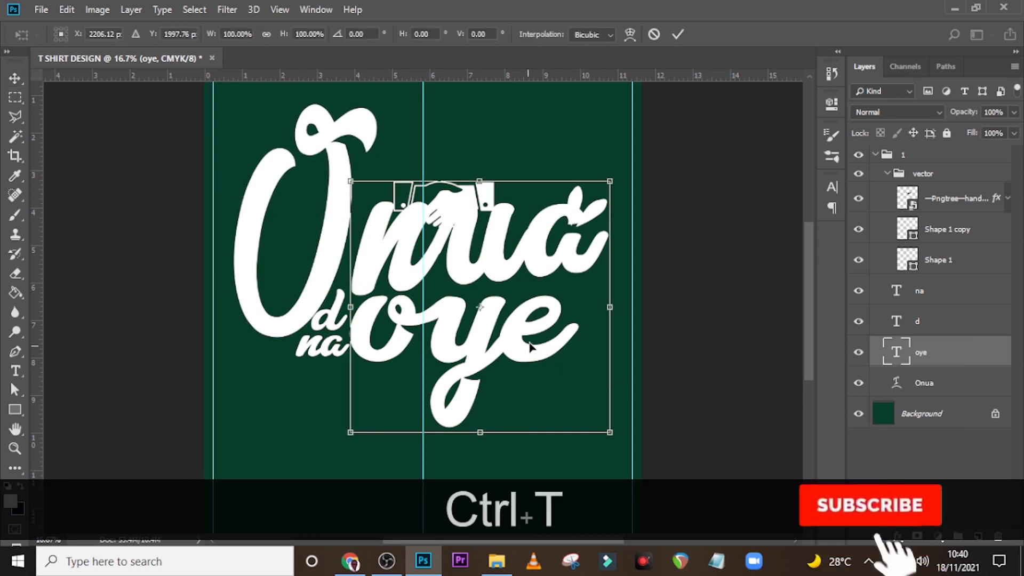
pyautogui.moveTo(529, 347); pyautogui.dragTo(543, 339)
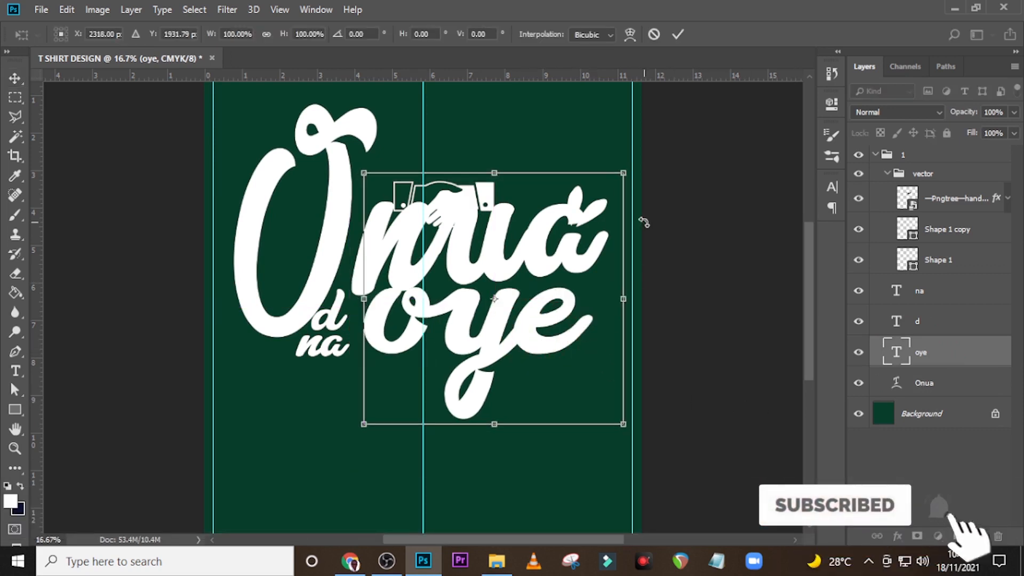
pyautogui.moveTo(643, 222); pyautogui.dragTo(646, 213)
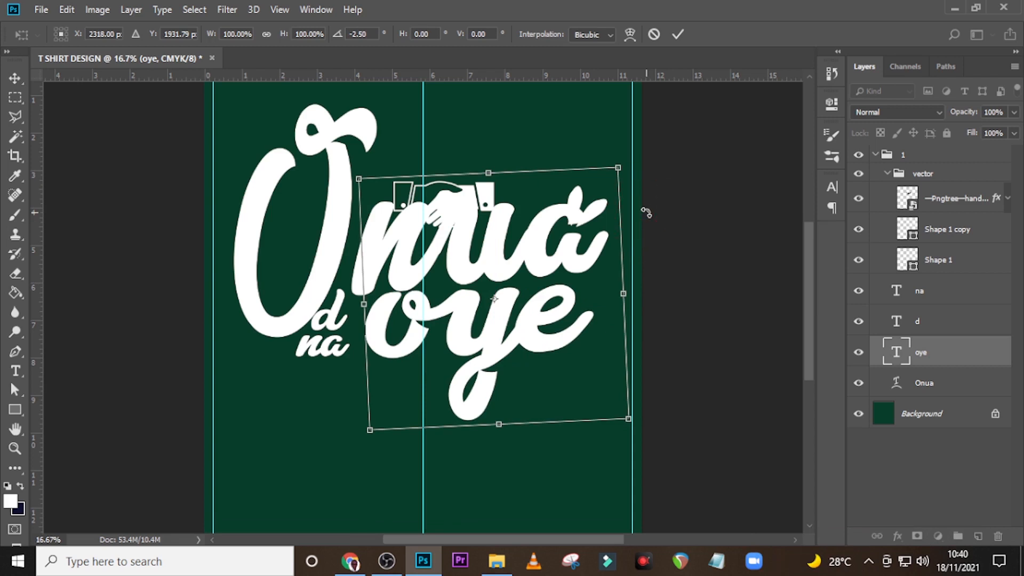
pyautogui.press('Up')
pyautogui.press('Up')
pyautogui.hotkey('ctrl', 'z')
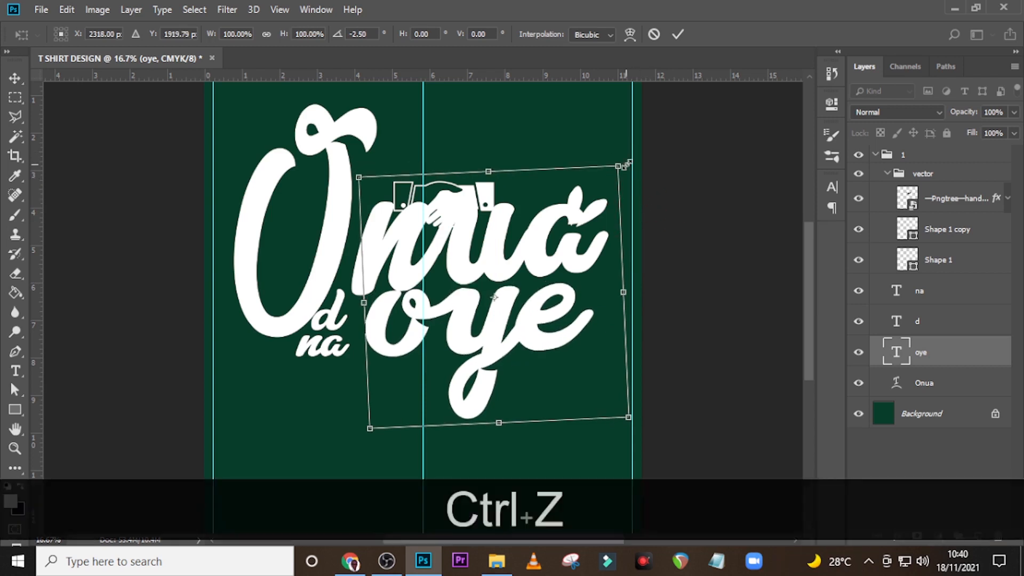
pyautogui.press('Down')
pyautogui.press('Down')
pyautogui.press('Up')
pyautogui.press('Up')
pyautogui.press('Up')
pyautogui.press('Return')
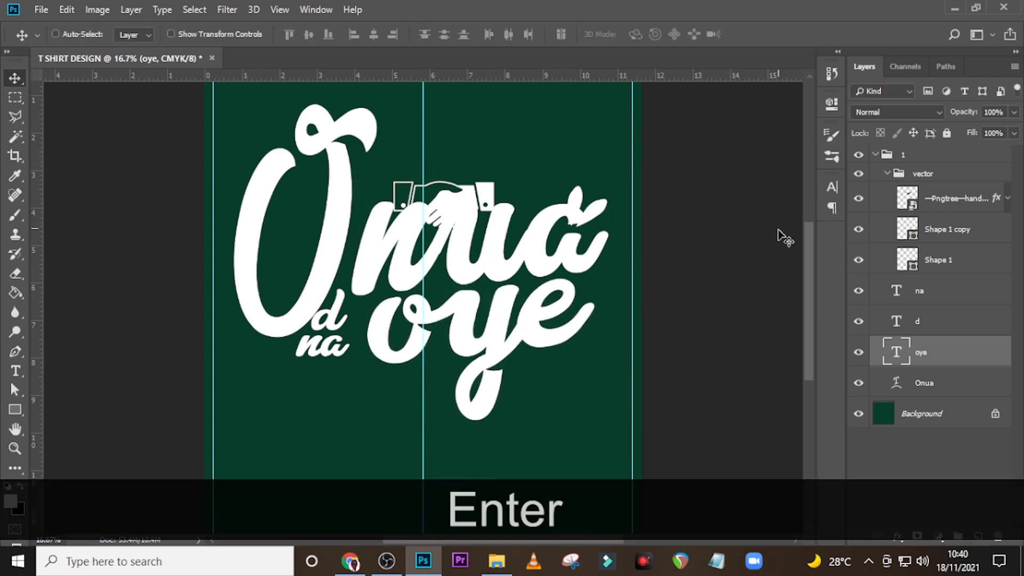
# Shift the "d" and "na" text layers together to the right, into the gap beside the "o" of "oye".
pyautogui.click(949, 322)
pyautogui.keyDown('ctrl'); pyautogui.click(947, 303); pyautogui.keyUp('ctrl')
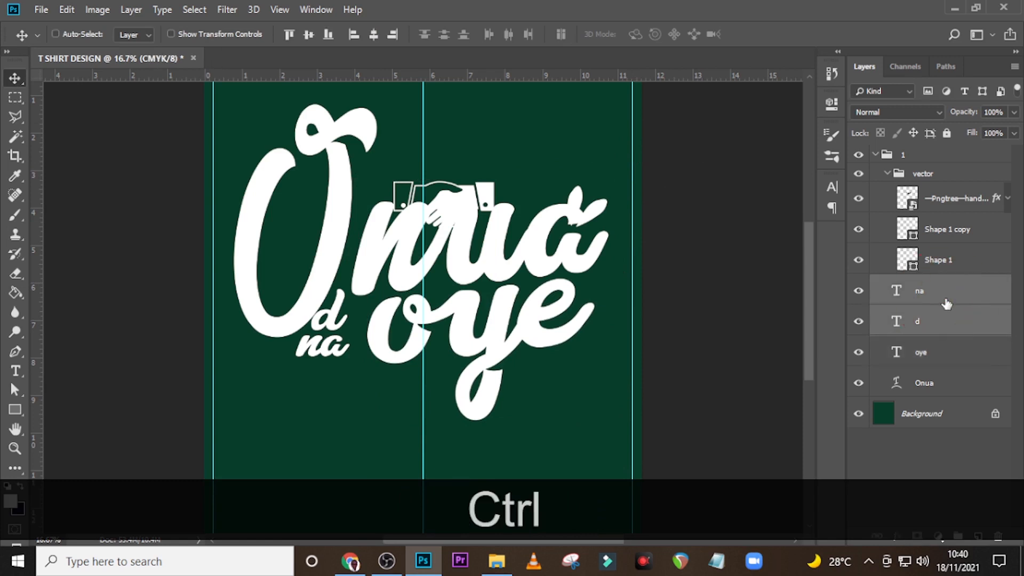
pyautogui.hotkey('ctrl', 'shift', 'Right')
pyautogui.hotkey('ctrl', 'shift', 'Right')
pyautogui.hotkey('shift', 'Up')
pyautogui.hotkey('shift', 'Right')
pyautogui.hotkey('shift', 'Right')
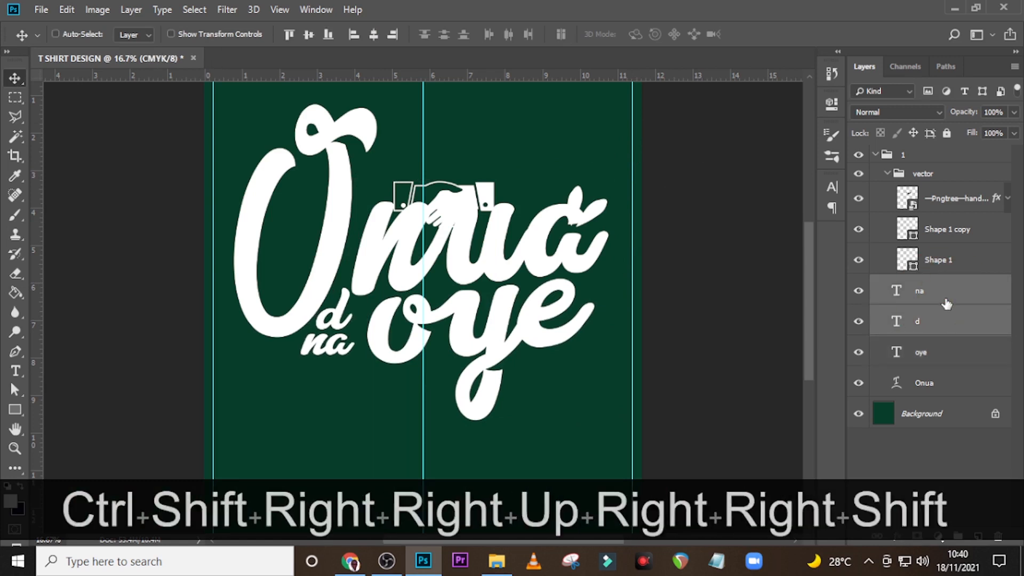
pyautogui.hotkey('shift', 'Down')
pyautogui.hotkey('shift', 'Down')
pyautogui.hotkey('shift', 'Down')
pyautogui.hotkey('shift', 'Down')
pyautogui.hotkey('shift', 'Down')
pyautogui.hotkey('shift', 'Down')
pyautogui.hotkey('shift', 'Right')
# Nudge the "d" slightly up and to the left, away from "na".
pyautogui.click(933, 326)
pyautogui.hotkey('shift', 'Left')
pyautogui.hotkey('shift', 'Up')
pyautogui.press('Up')
pyautogui.press('Up')
pyautogui.press('Left')
# Nudge the "na" text further right, close to the "o" of "oye".
pyautogui.click(925, 297)
pyautogui.hotkey('shift', 'Right')
pyautogui.press('Right')
pyautogui.press('Right')
pyautogui.press('Right')
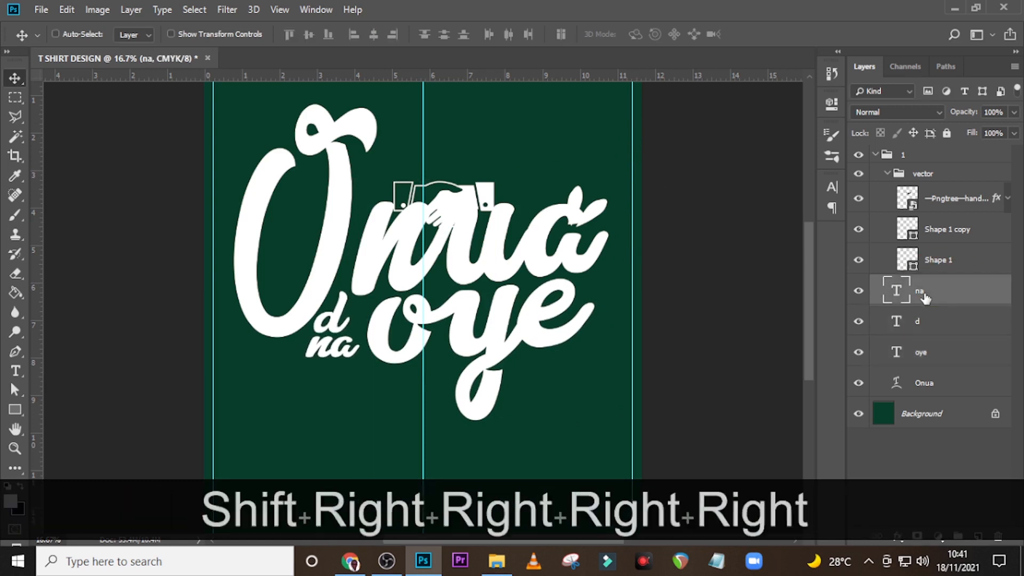
# Move the "vector" group with the handshake and leaves up above the "nua" letters and slightly right.
pyautogui.hotkey('ctrl', '0')
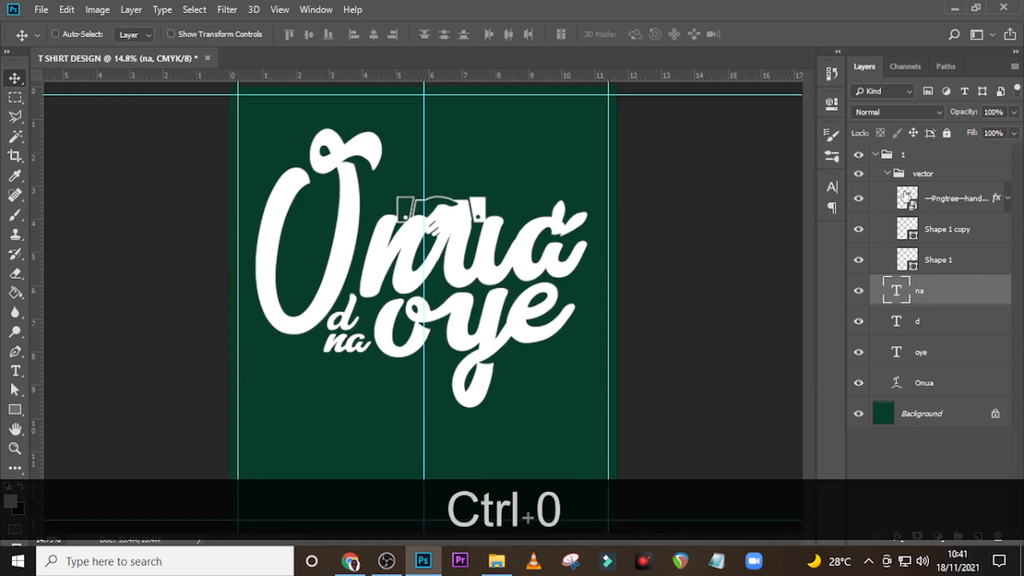
pyautogui.click(887, 175)
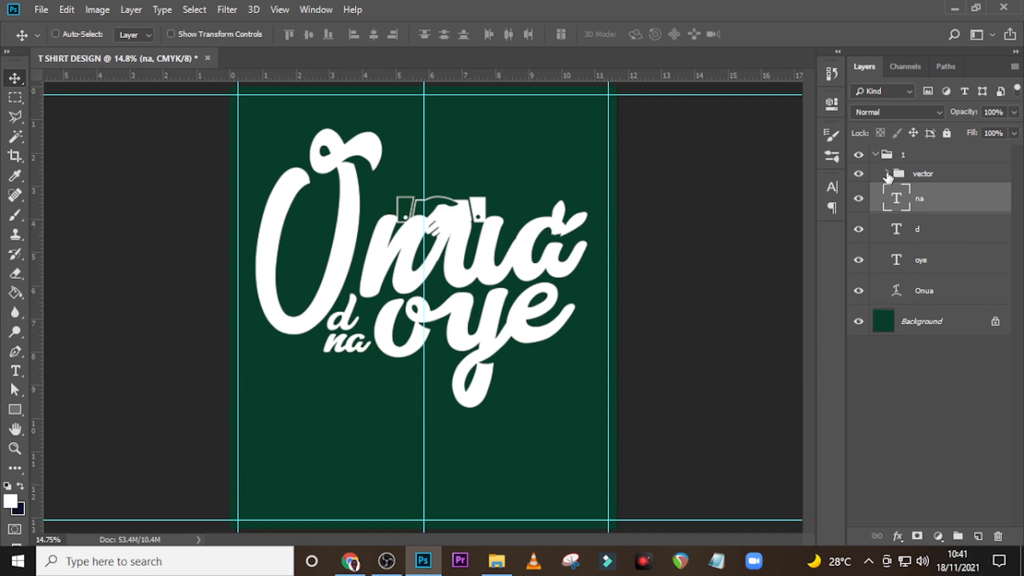
pyautogui.click(919, 175)
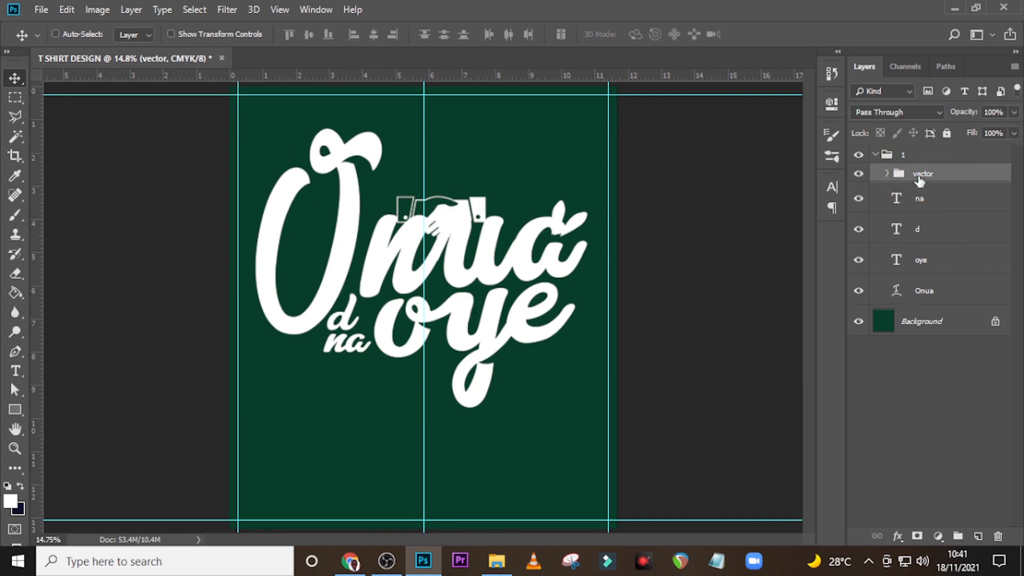
pyautogui.hotkey('shift', 'Up')
pyautogui.hotkey('shift', 'Up')
pyautogui.hotkey('shift', 'Up')
pyautogui.hotkey('shift', 'Up')
pyautogui.hotkey('shift', 'Up')
pyautogui.hotkey('shift', 'Up')
pyautogui.hotkey('shift', 'Up')
pyautogui.hotkey('shift', 'Up')
pyautogui.hotkey('shift', 'Up')
pyautogui.hotkey('shift', 'Up')
pyautogui.hotkey('shift', 'Up')
pyautogui.hotkey('shift', 'Up')
pyautogui.hotkey('shift', 'Up')
pyautogui.hotkey('shift', 'Up')
pyautogui.hotkey('shift', 'Up')
pyautogui.hotkey('shift', 'Up')
pyautogui.hotkey('shift', 'Up')
pyautogui.hotkey('shift', 'Up')
pyautogui.hotkey('shift', 'Up')
pyautogui.hotkey('shift', 'Up')
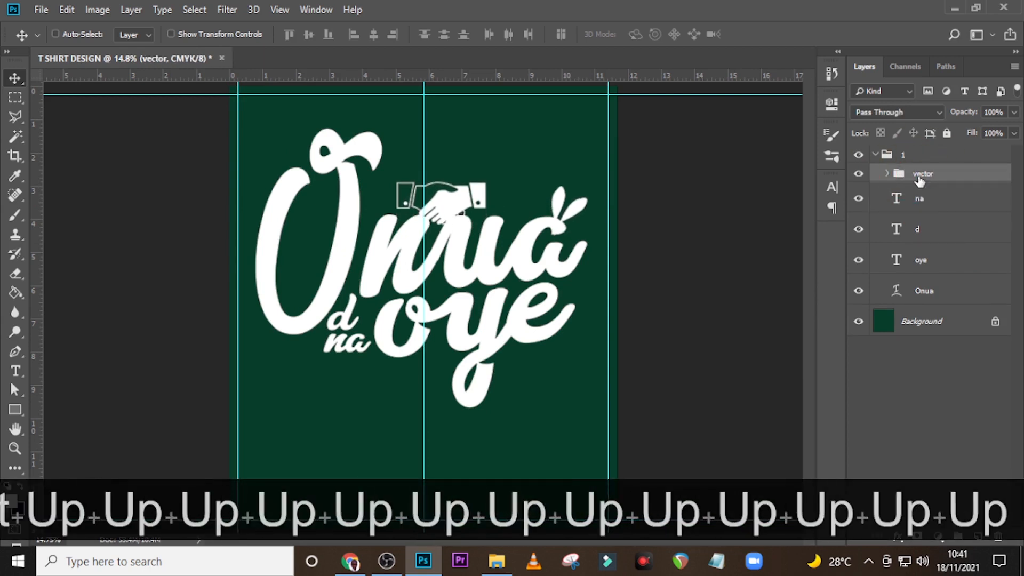
pyautogui.hotkey('shift', 'Right')
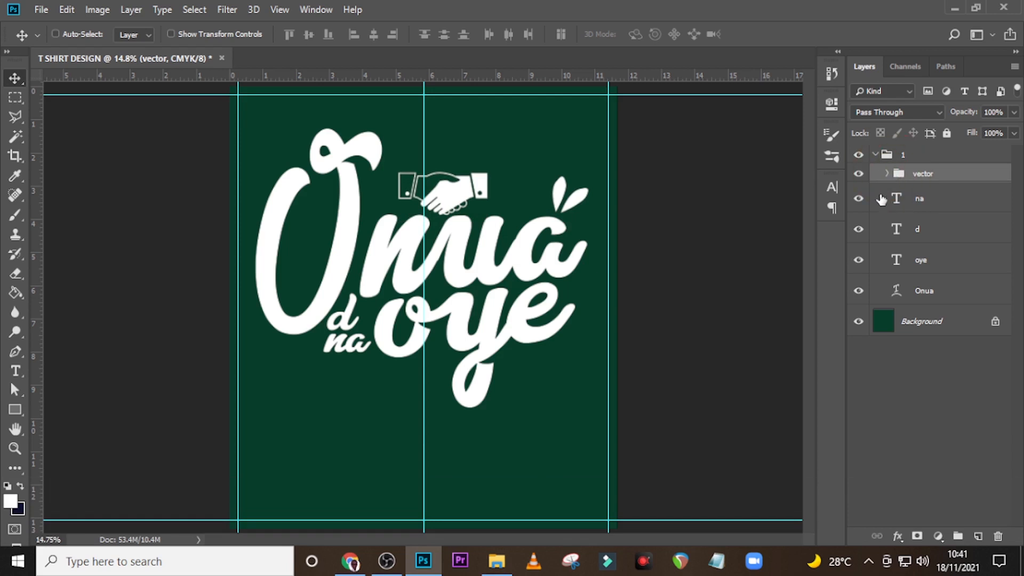
# Enlarge the handshake graphic in the "vector" group proportionally.
pyautogui.click(887, 174)
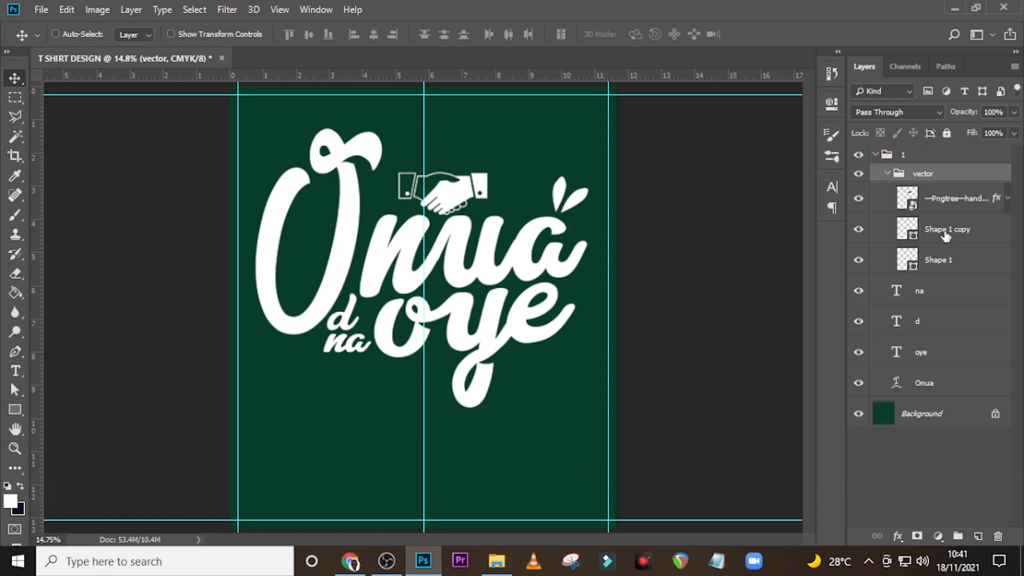
pyautogui.click(954, 202)
pyautogui.hotkey('ctrl', 't')
pyautogui.moveTo(516, 266); pyautogui.dragTo(566, 285)
pyautogui.press('Return')
# Move the enlarged handshake right and up so it sits above "nua", between the "O" and the leaves.
pyautogui.hotkey('shift', 'Right')
pyautogui.hotkey('shift', 'Right')
pyautogui.hotkey('shift', 'Right')
pyautogui.hotkey('shift', 'Right')
pyautogui.hotkey('shift', 'Right')
pyautogui.hotkey('shift', 'Right')
pyautogui.hotkey('shift', 'Right')
pyautogui.hotkey('shift', 'Right')
pyautogui.hotkey('shift', 'Right')
pyautogui.hotkey('shift', 'Right')
pyautogui.hotkey('shift', 'Right')
pyautogui.hotkey('shift', 'Right')
pyautogui.hotkey('shift', 'Right')
pyautogui.hotkey('shift', 'Right')
pyautogui.hotkey('shift', 'Right')
pyautogui.hotkey('shift', 'Right')
pyautogui.hotkey('shift', 'Up')
pyautogui.hotkey('shift', 'Up')
pyautogui.hotkey('shift', 'Up')
pyautogui.hotkey('shift', 'Up')
pyautogui.hotkey('shift', 'Up')
pyautogui.hotkey('shift', 'Up')
pyautogui.hotkey('shift', 'Up')
pyautogui.hotkey('shift', 'Up')
pyautogui.hotkey('shift', 'Up')
pyautogui.hotkey('shift', 'Up')
pyautogui.hotkey('shift', 'Up')
pyautogui.hotkey('shift', 'Up')
pyautogui.hotkey('shift', 'Right')
pyautogui.hotkey('shift', 'Right')
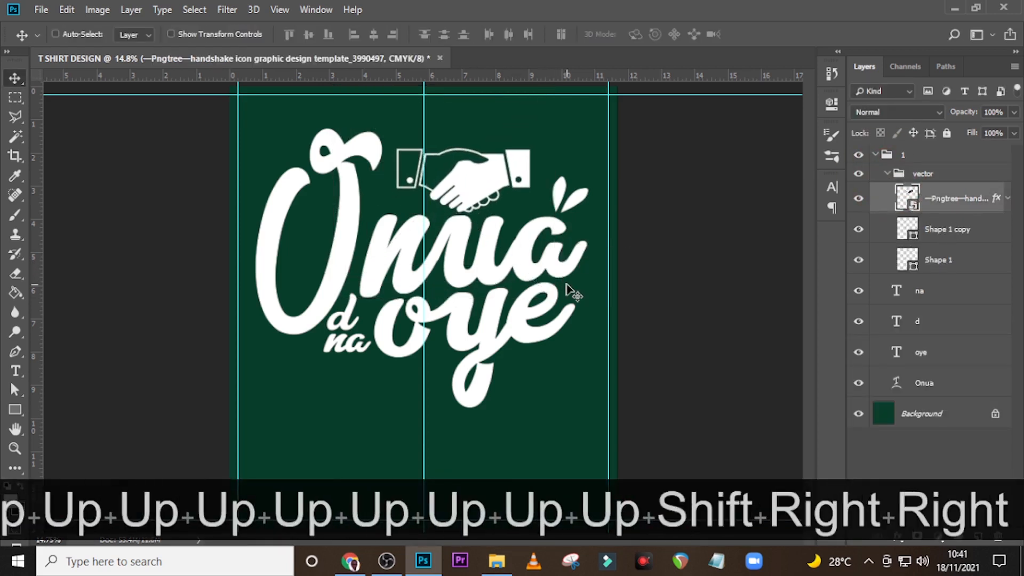
pyautogui.press('Right')
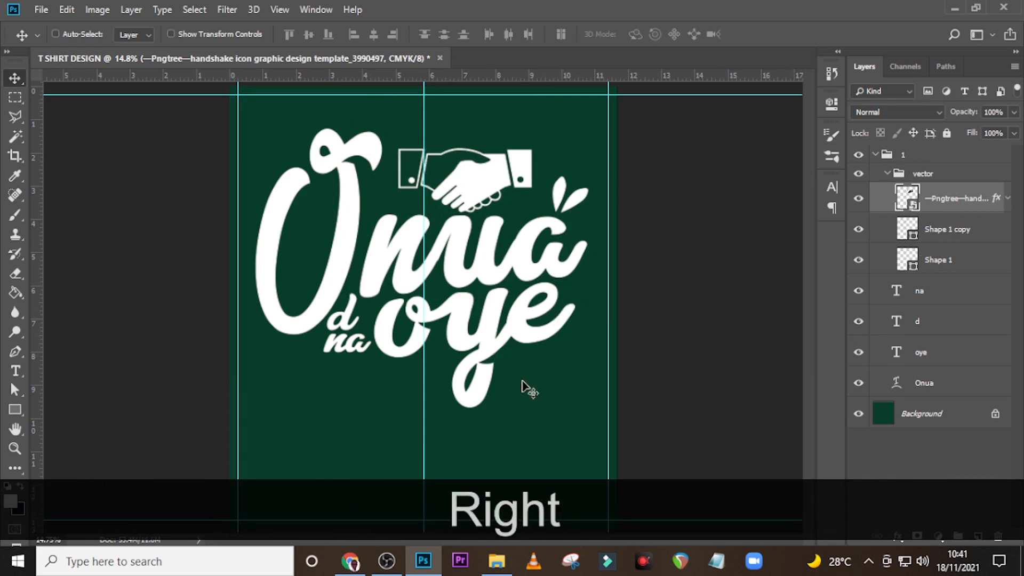
# Add a new text layer reading "i" in the empty area below the lettering.
pyautogui.press('t')
pyautogui.click(349, 456)
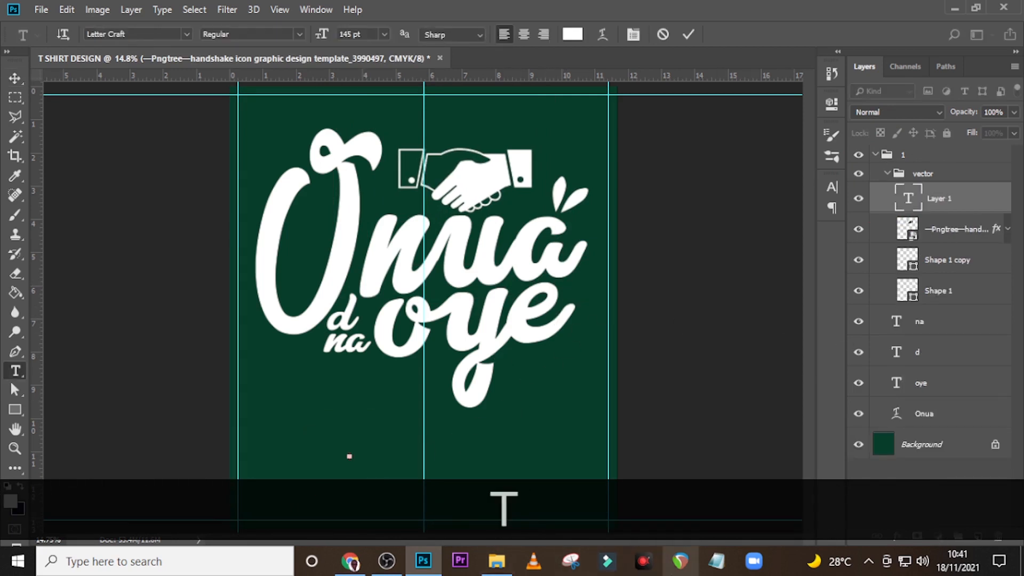
pyautogui.write('i')
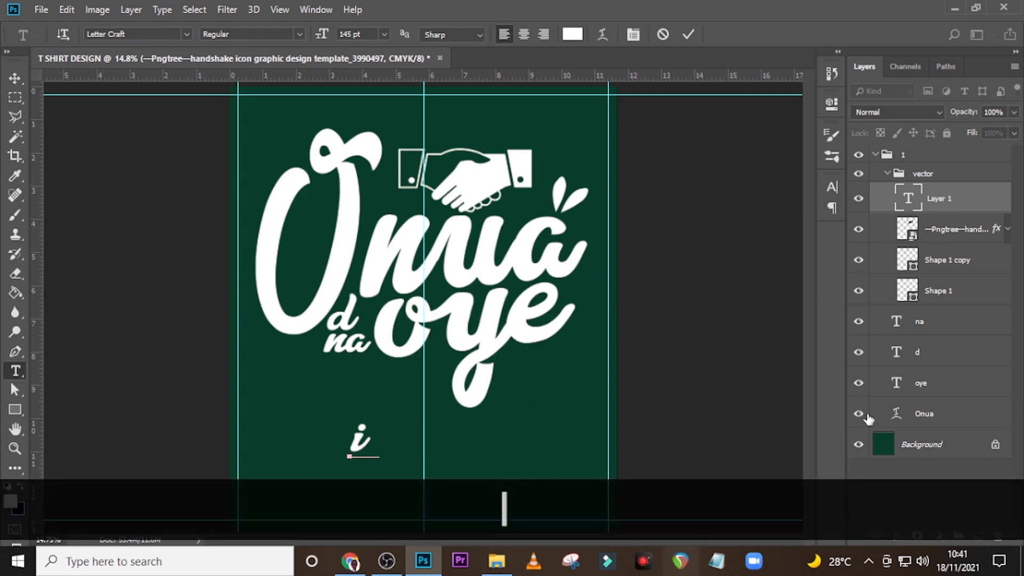
pyautogui.click(937, 201)
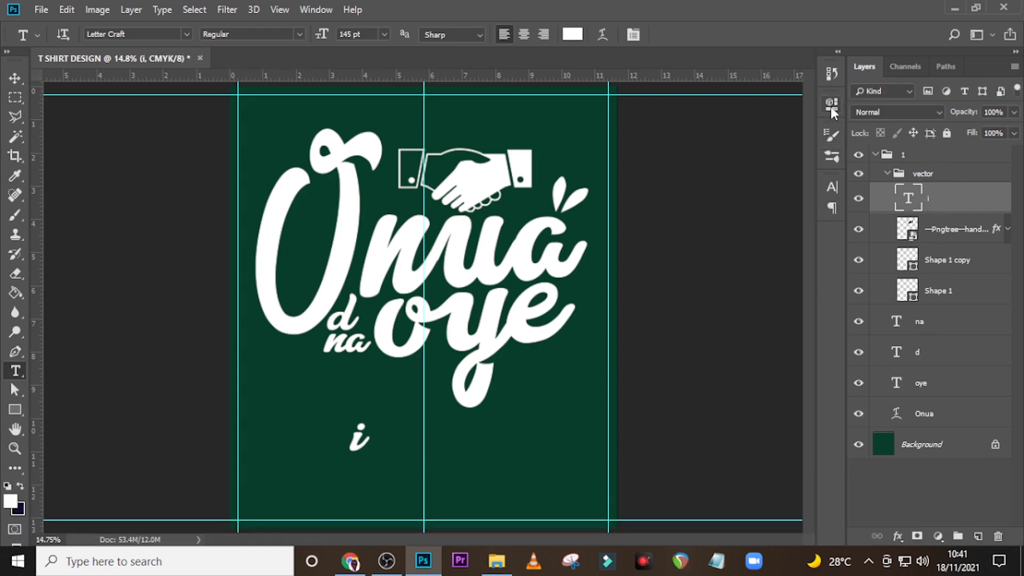
# Change the font of the "i" text to StayHigh Swash Regular to turn it into a brush swash.
pyautogui.click(832, 186)
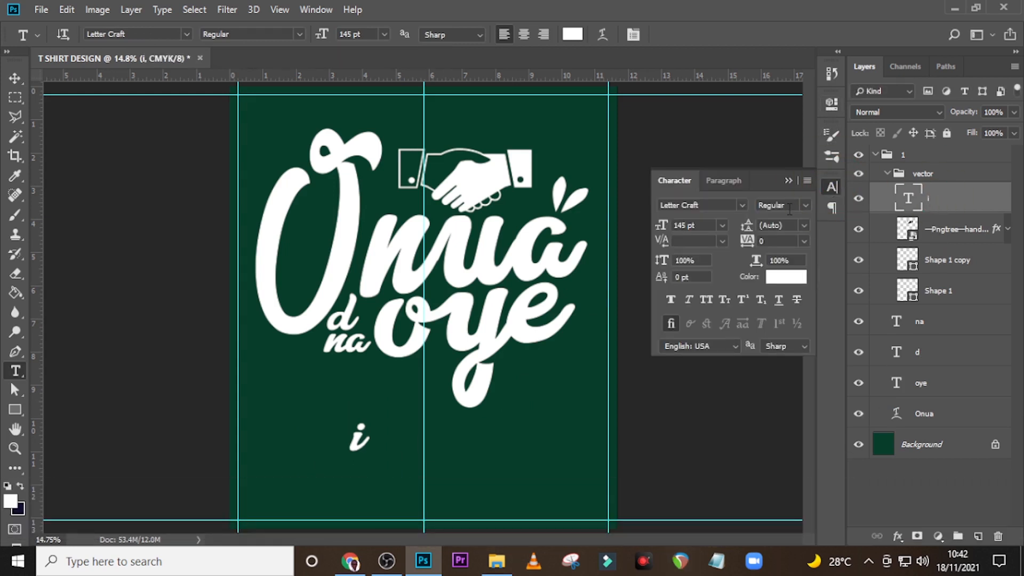
pyautogui.click(742, 206)
pyautogui.write('swa')
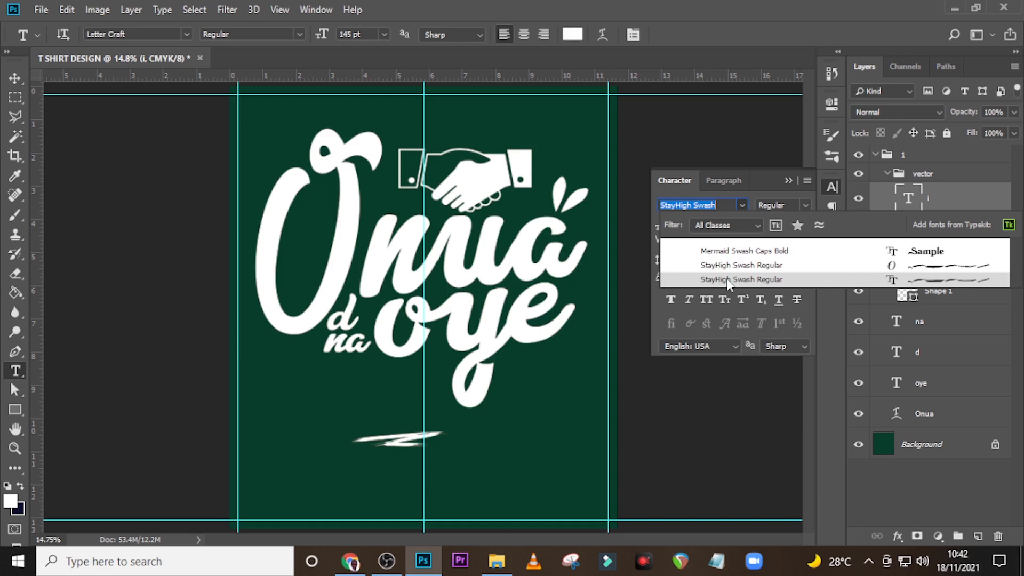
pyautogui.click(726, 278)
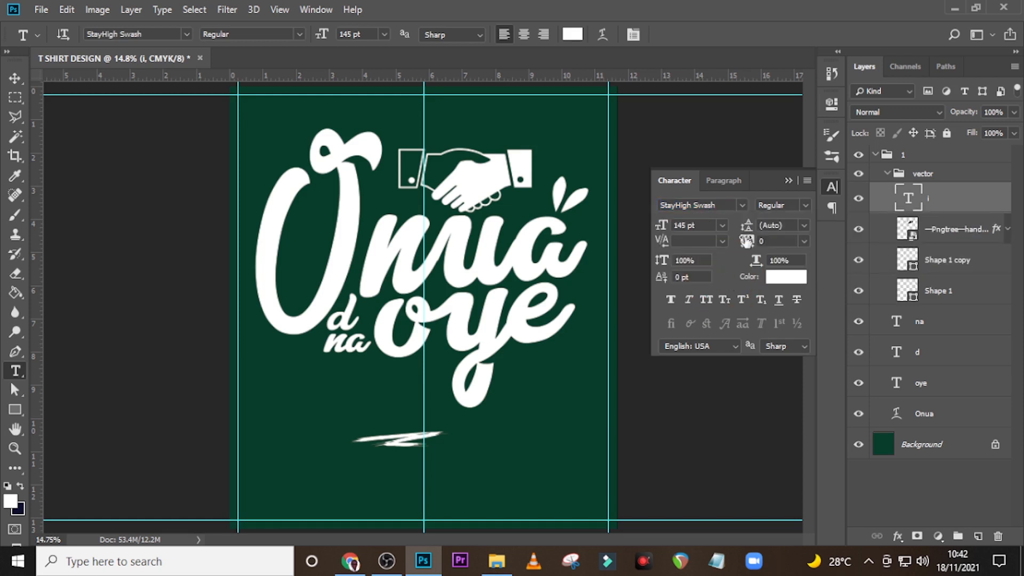
pyautogui.click(788, 181)
# Move the swash onto the tail of the "y", scale it to about 228%, and stretch it wider on both sides.
pyautogui.press('v')
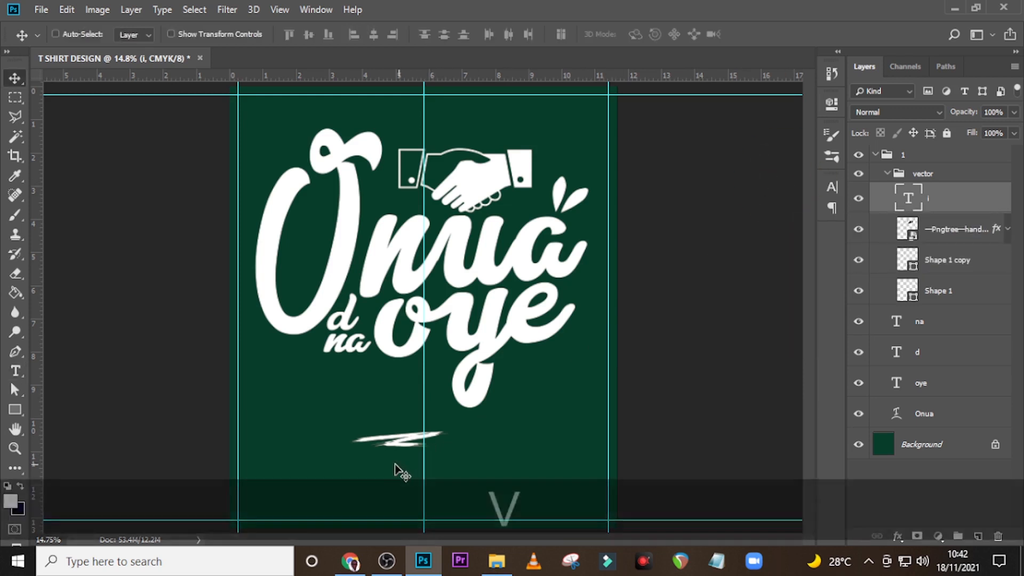
pyautogui.moveTo(404, 434); pyautogui.dragTo(438, 400)
pyautogui.hotkey('ctrl', 't')
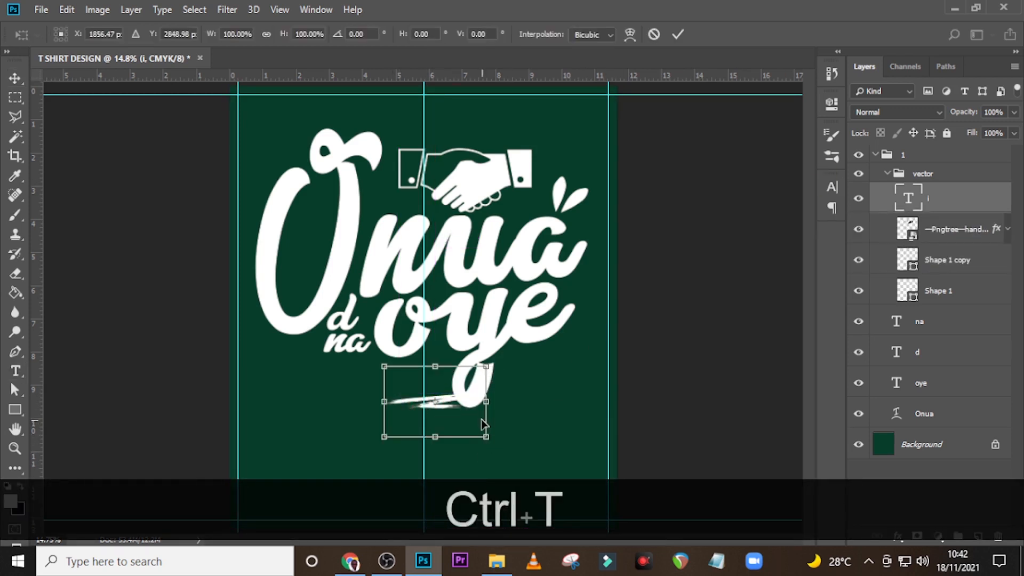
pyautogui.moveTo(488, 439); pyautogui.dragTo(551, 482)
pyautogui.moveTo(518, 434); pyautogui.dragTo(531, 426)
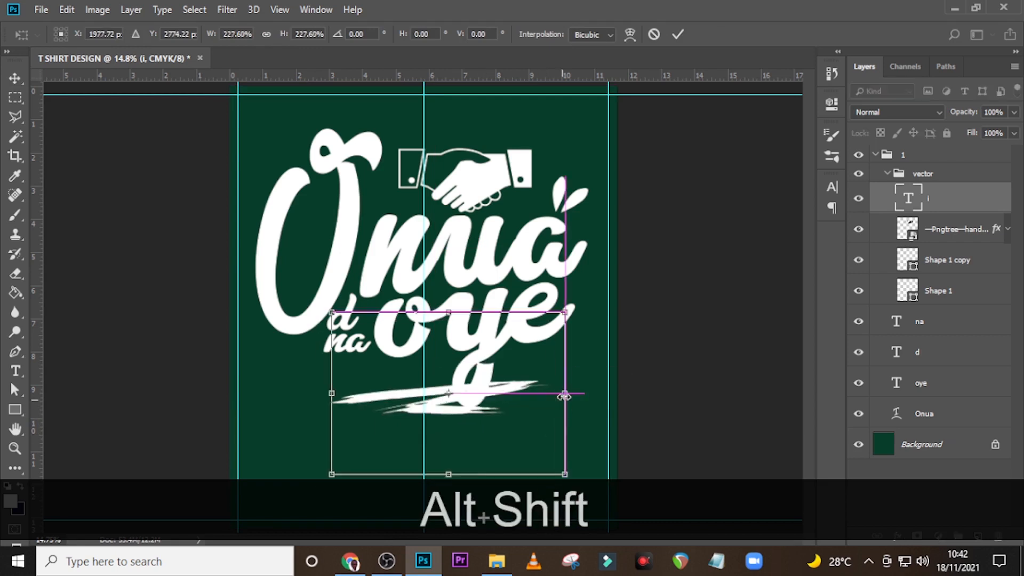
pyautogui.moveTo(564, 393); pyautogui.dragTo(623, 393)
pyautogui.moveTo(332, 394); pyautogui.dragTo(312, 394)
pyautogui.press('Return')
# Nudge the swash up beneath "oye" so it crosses the loop of the "y" tail.
pyautogui.press('v')
pyautogui.hotkey('shift', 'Up')
pyautogui.press('Up')
pyautogui.press('Up')
pyautogui.press('Up')
pyautogui.press('Up')
pyautogui.press('Up')
pyautogui.press('Up')
pyautogui.hotkey('shift', 'Up')
pyautogui.press('Up')
pyautogui.press('Up')
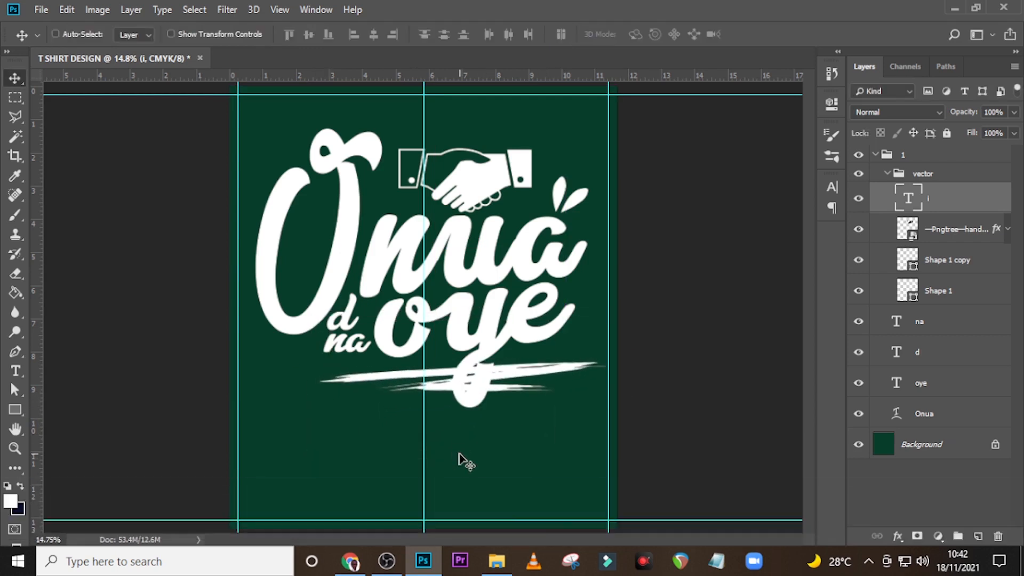
pyautogui.press('Down')
pyautogui.press('Down')
pyautogui.press('Down')
pyautogui.press('Down')
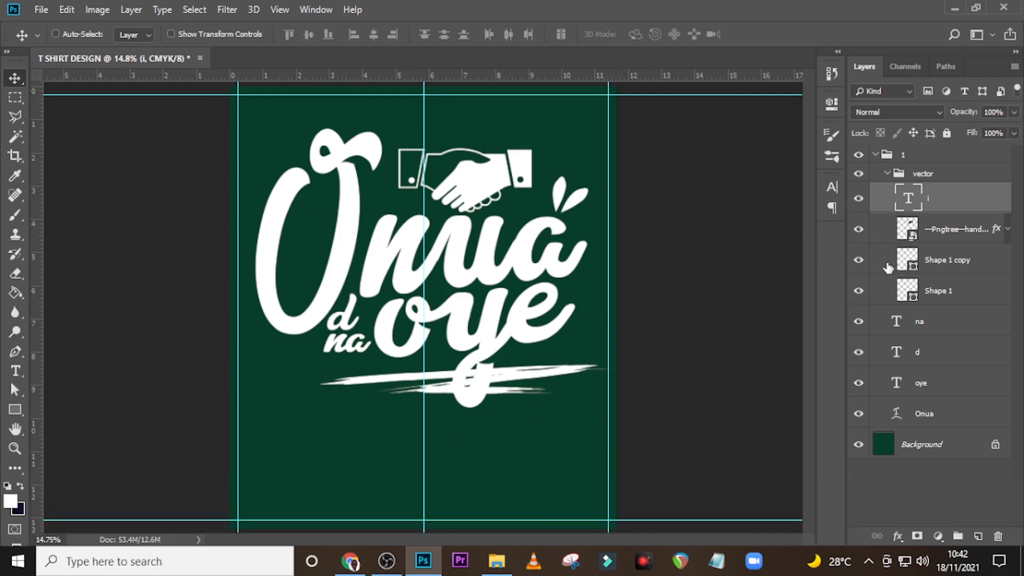
# Load the "oye" letter shapes as a selection with the swash layer active and expand it by 20 pixels.
pyautogui.press('ctrl')
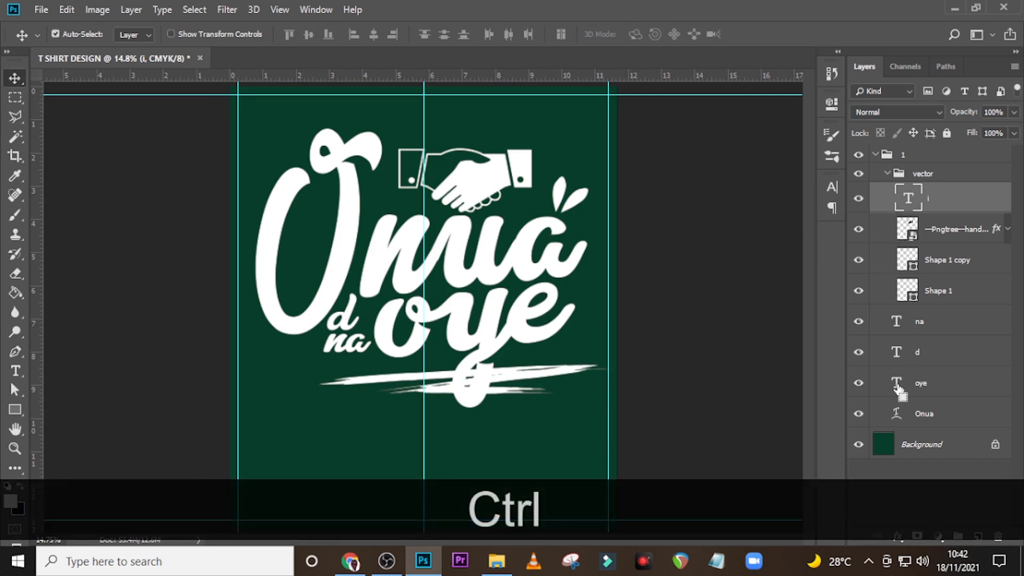
pyautogui.keyDown('ctrl'); pyautogui.click(897, 386); pyautogui.keyUp('ctrl')
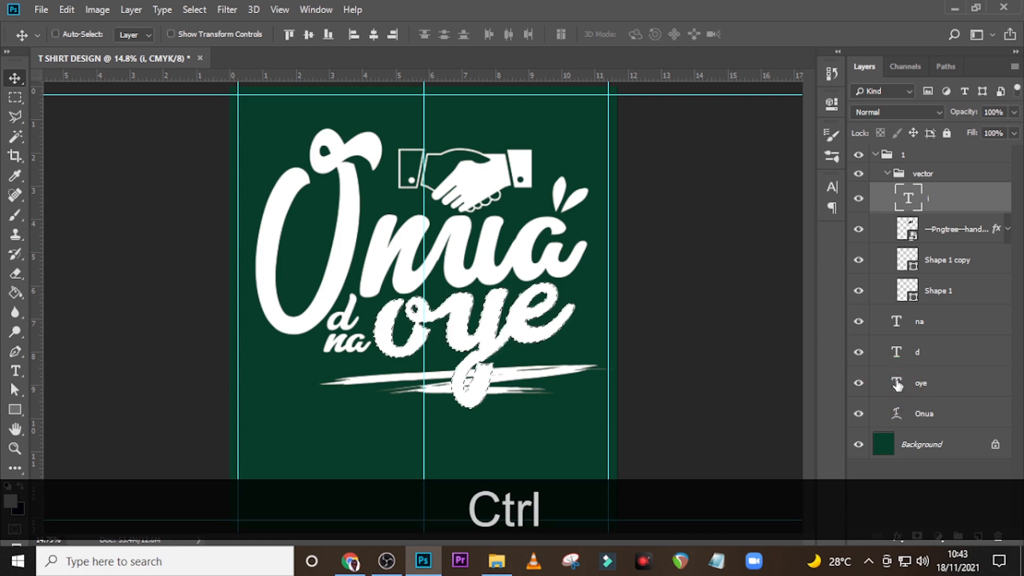
pyautogui.click(940, 211)
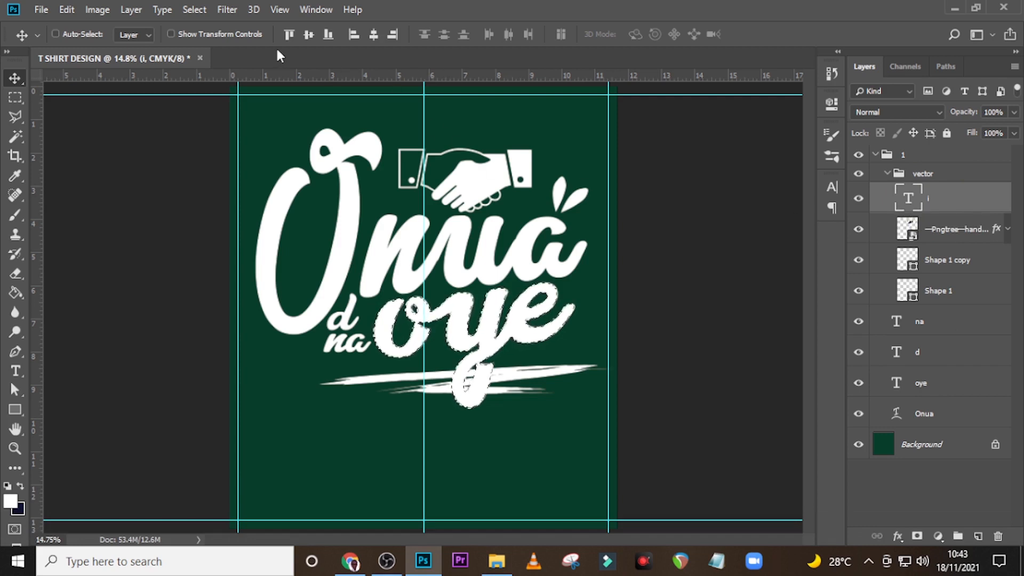
pyautogui.click(193, 10)
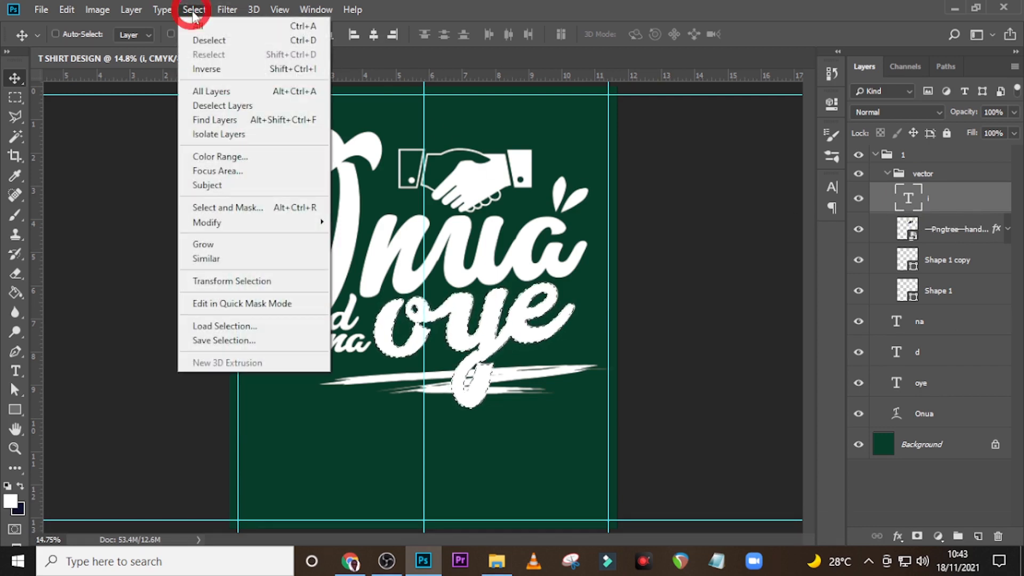
pyautogui.moveTo(212, 226)
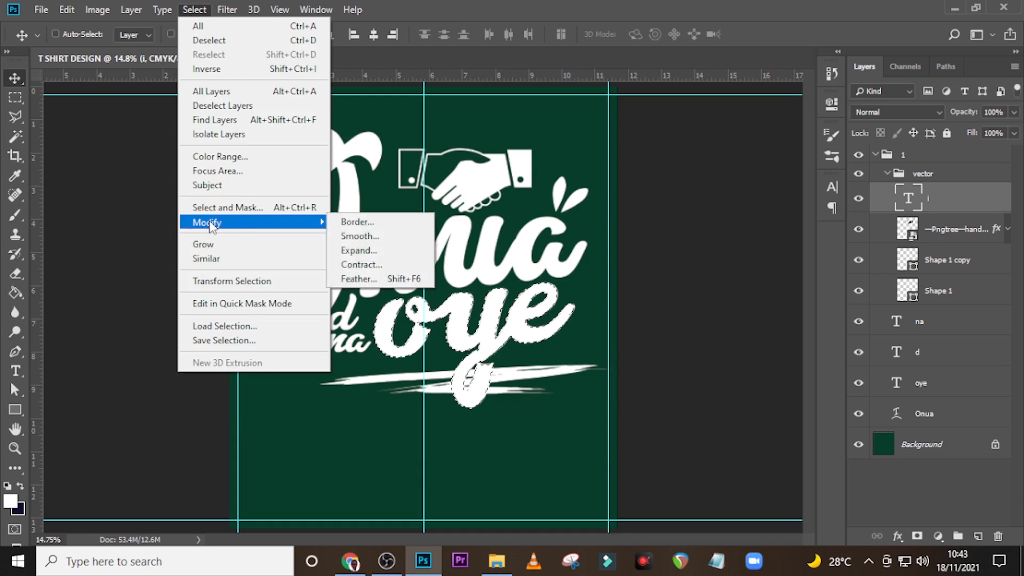
pyautogui.click(364, 250)
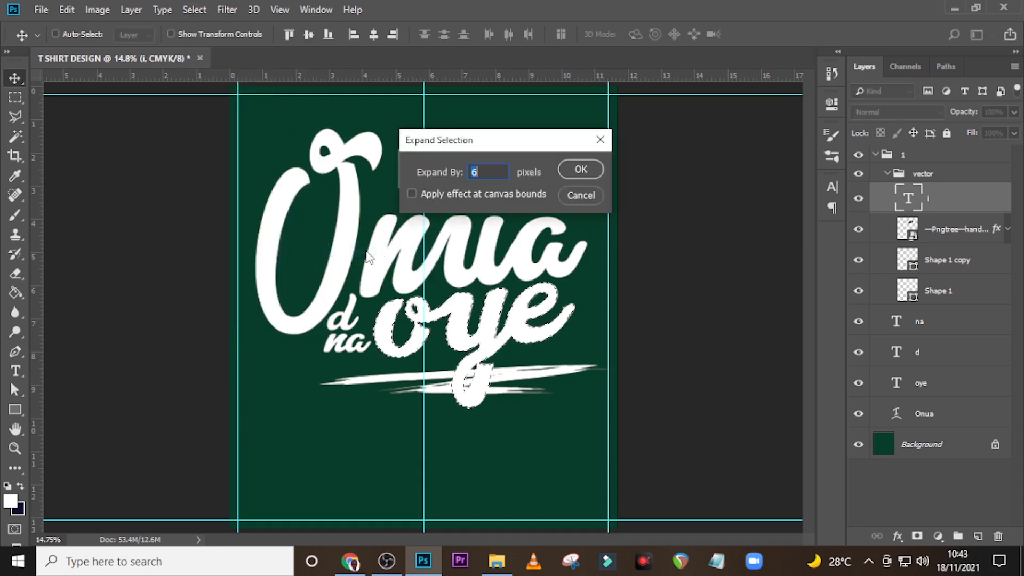
pyautogui.write('10')
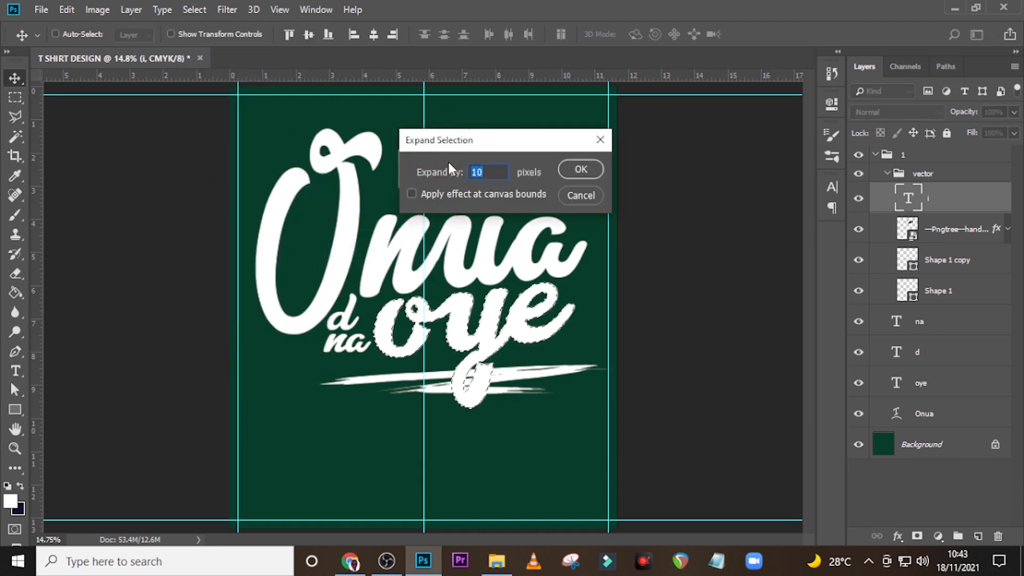
pyautogui.write('20')
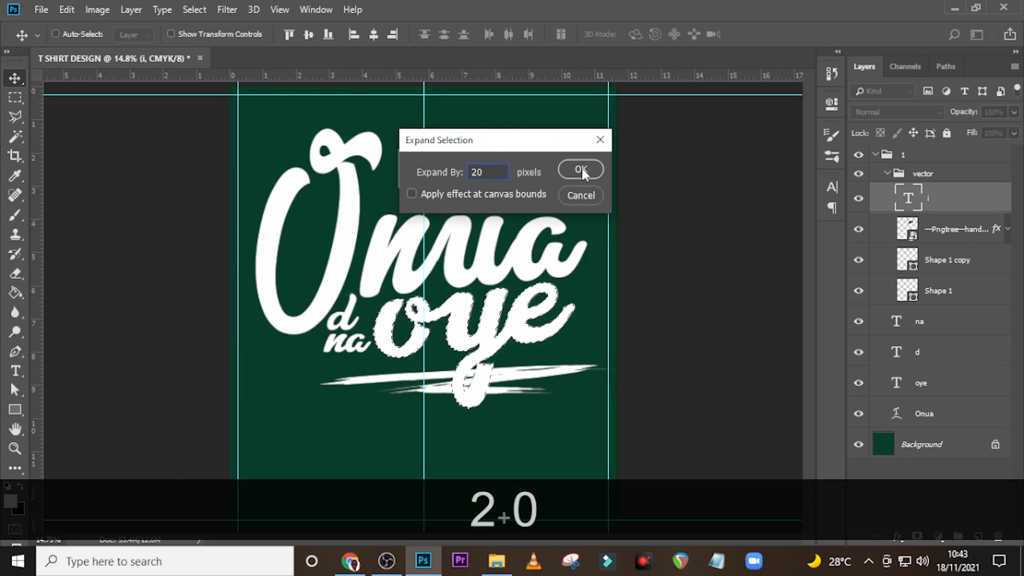
pyautogui.click(581, 168)
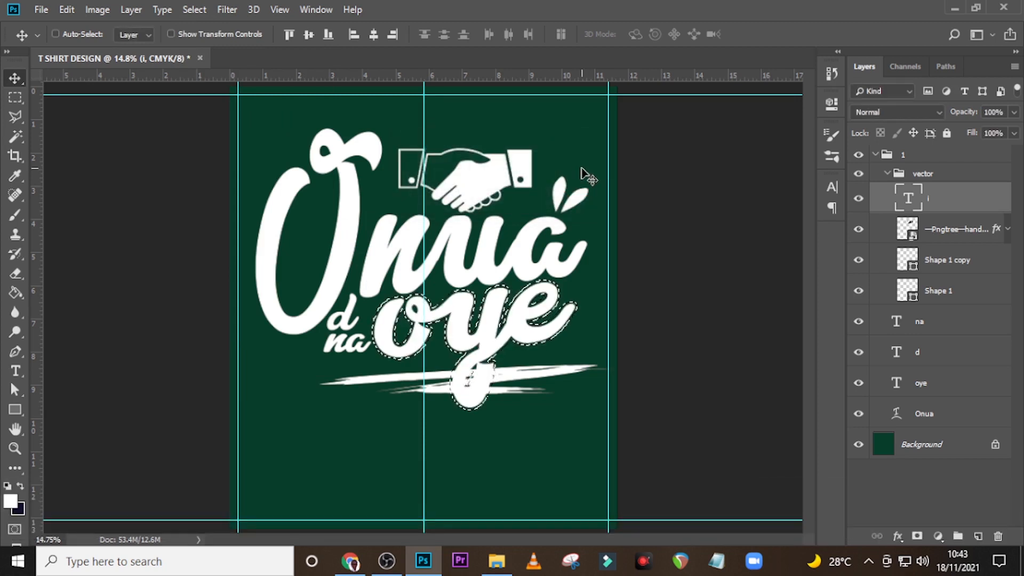
# Add a layer mask to the swash from the selection and invert it to leave a gap around the "y" tail.
pyautogui.click(917, 537)
pyautogui.doubleClick(942, 202)
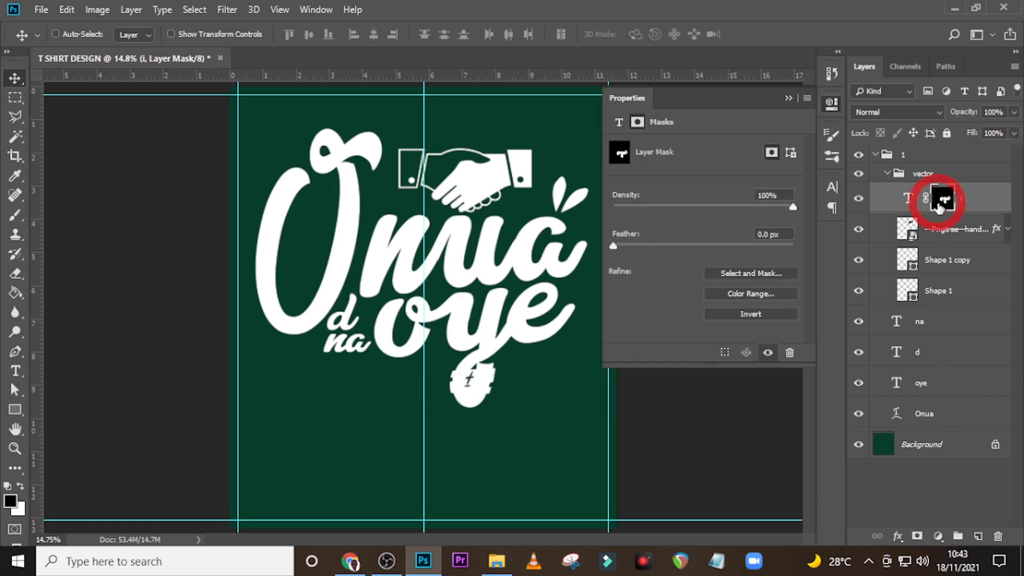
pyautogui.click(750, 313)
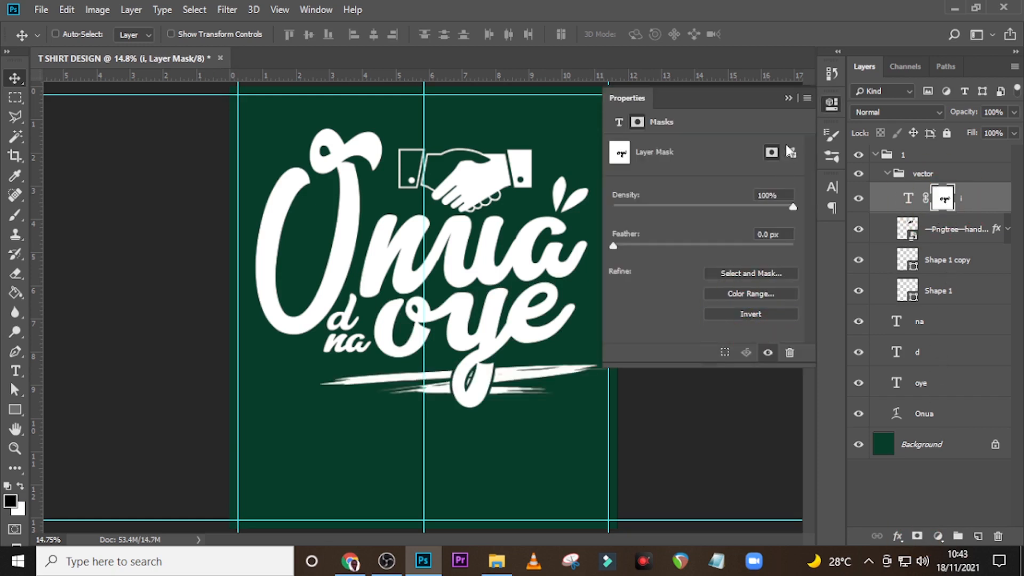
pyautogui.click(788, 99)
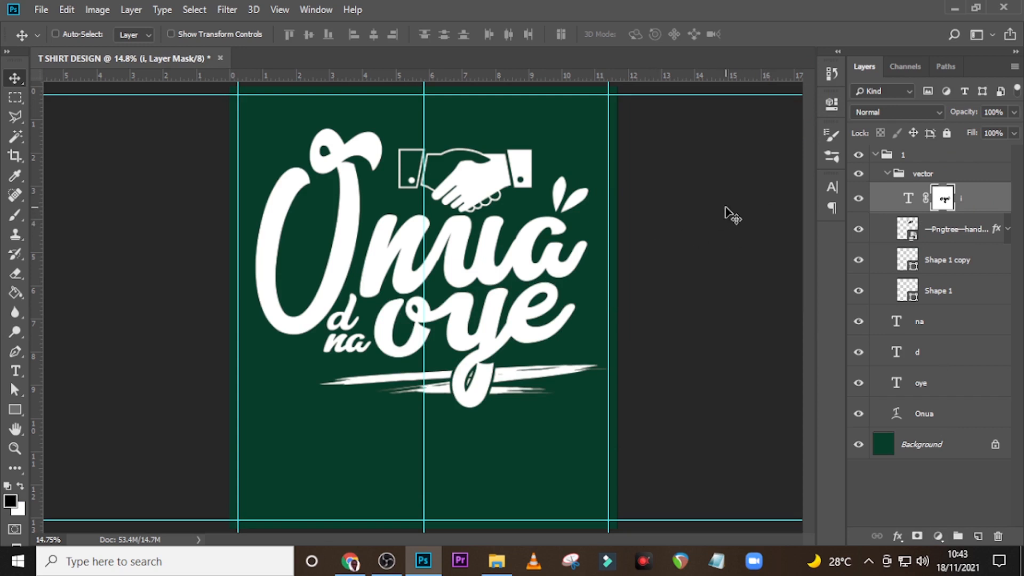
# Add a 109 px stroke effect positioned outside to the whole group "1".
pyautogui.click(886, 173)
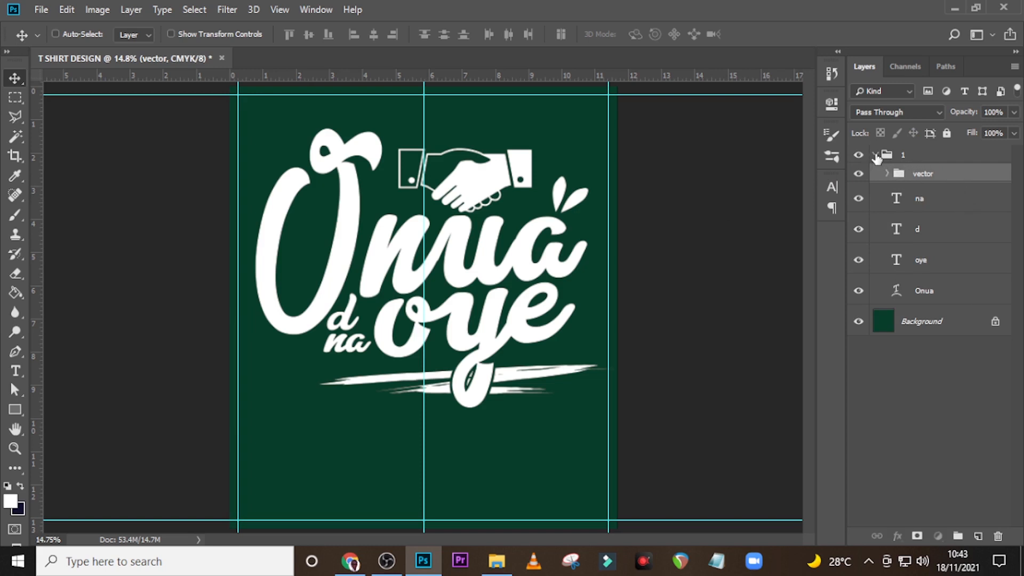
pyautogui.click(875, 155)
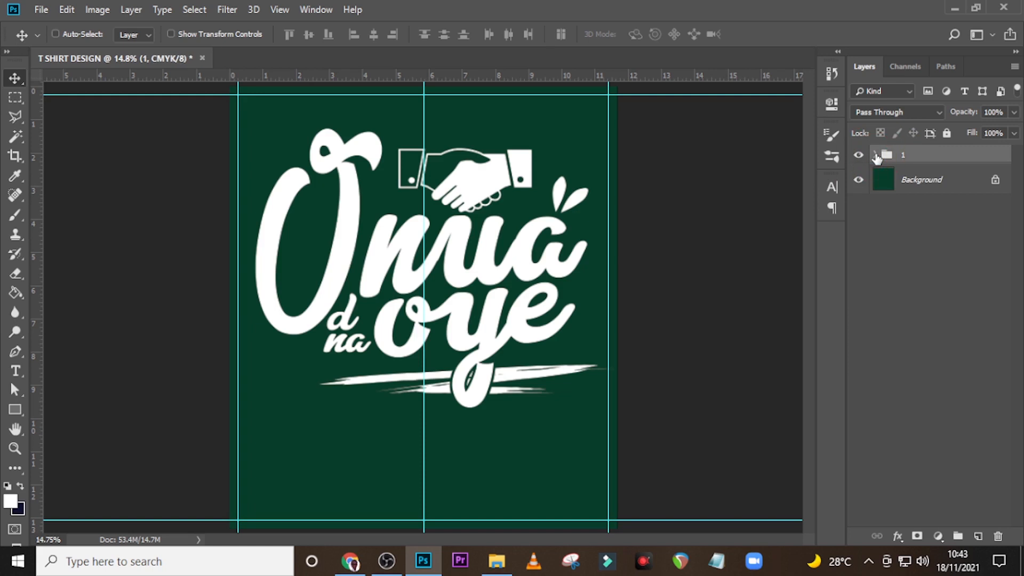
pyautogui.doubleClick(1006, 166)
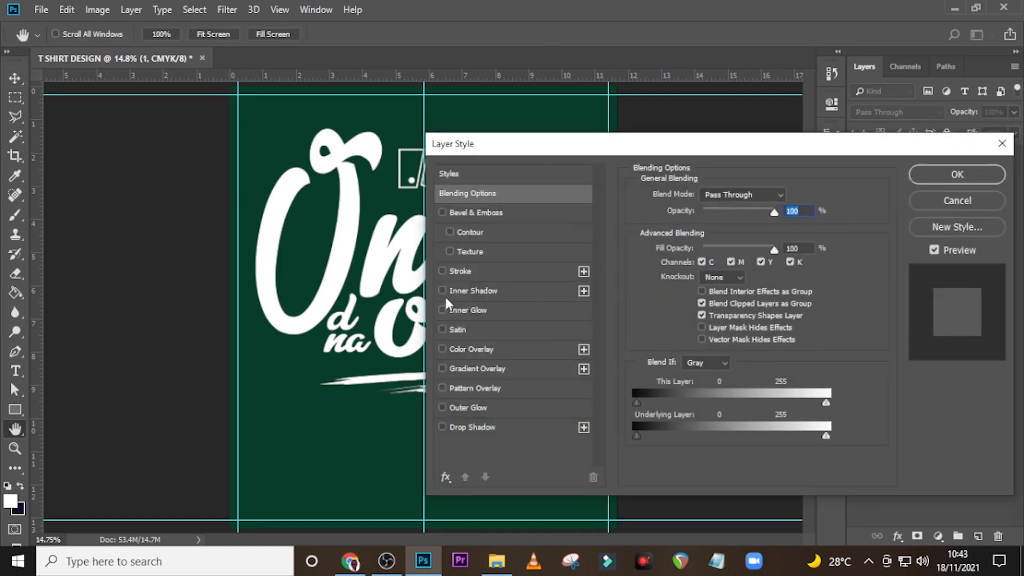
pyautogui.click(466, 273)
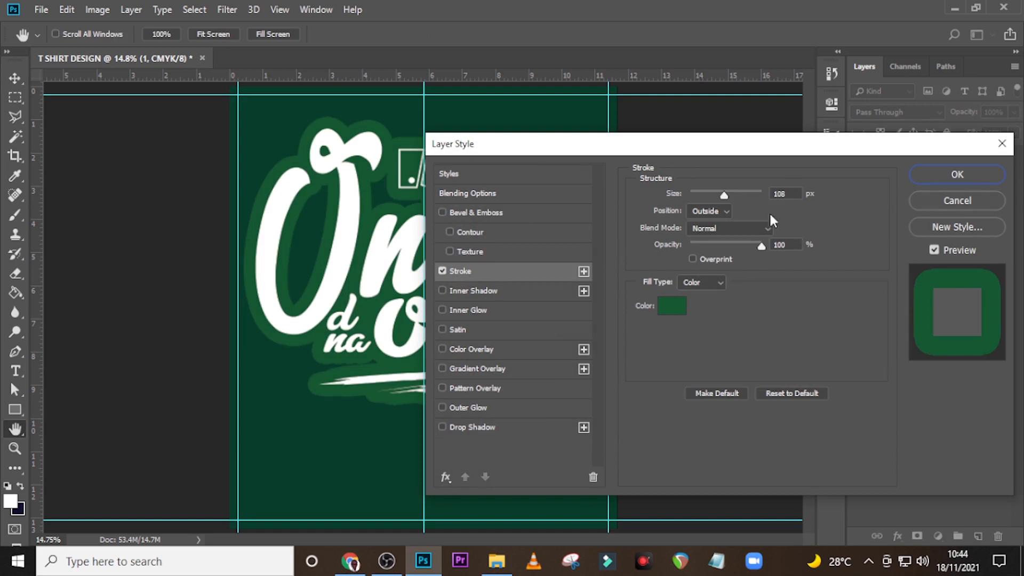
pyautogui.click(788, 196)
pyautogui.moveTo(789, 195); pyautogui.dragTo(774, 193)
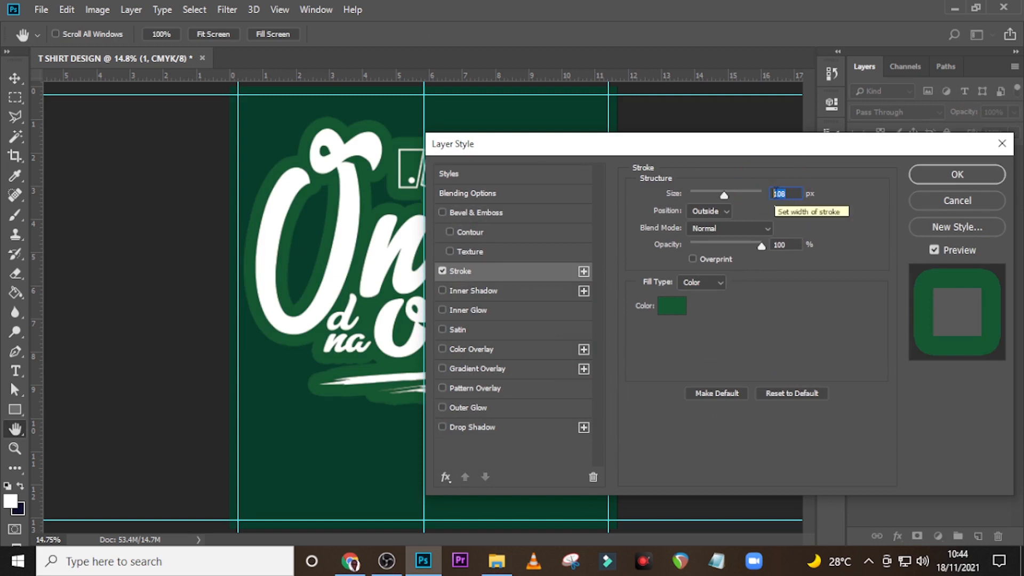
pyautogui.write('109')
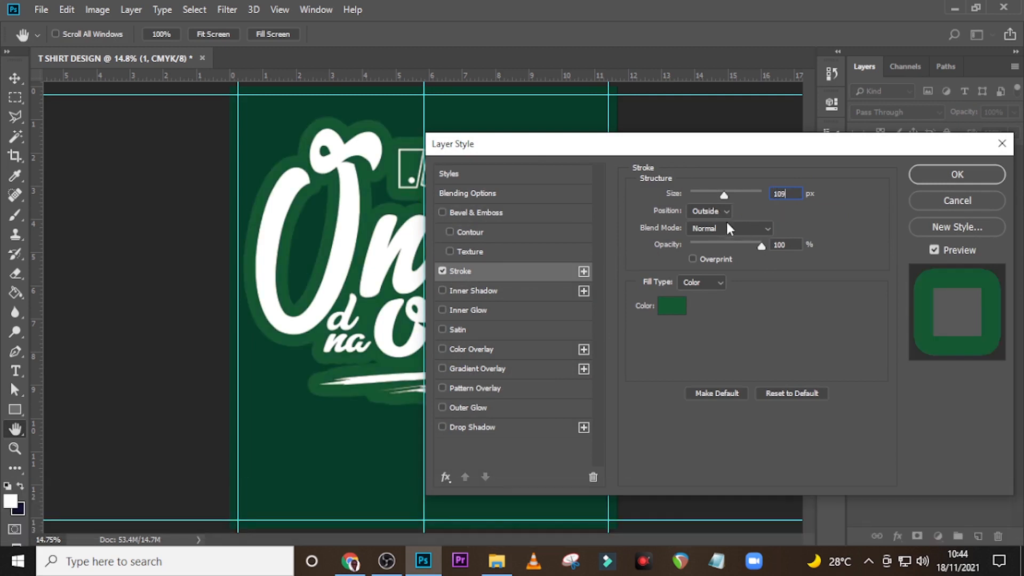
# Set the stroke colour of group "1" to black (#000000) and apply the layer style.
pyautogui.click(670, 309)
pyautogui.moveTo(670, 245); pyautogui.dragTo(606, 295)
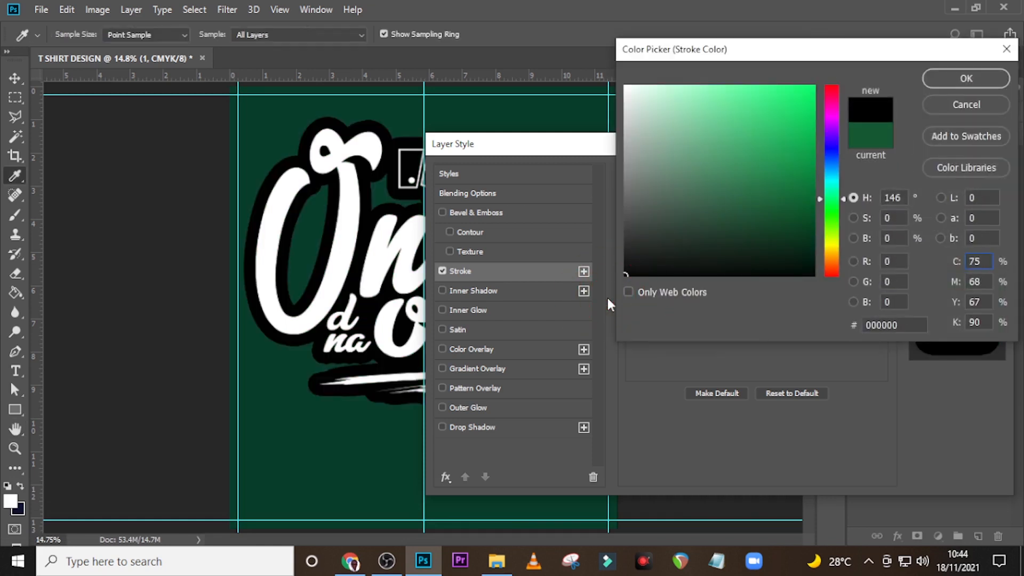
pyautogui.click(969, 77)
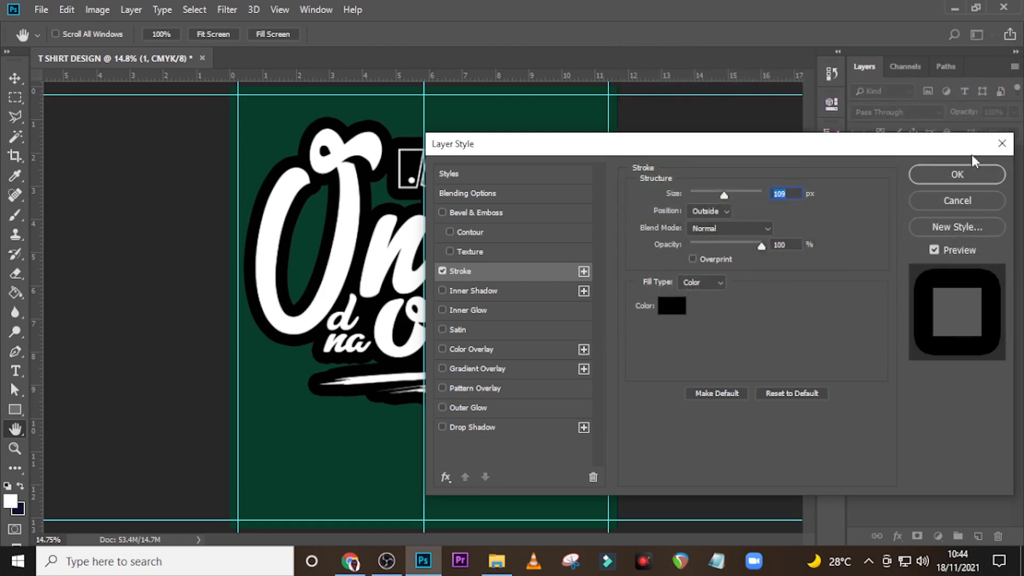
pyautogui.click(957, 172)
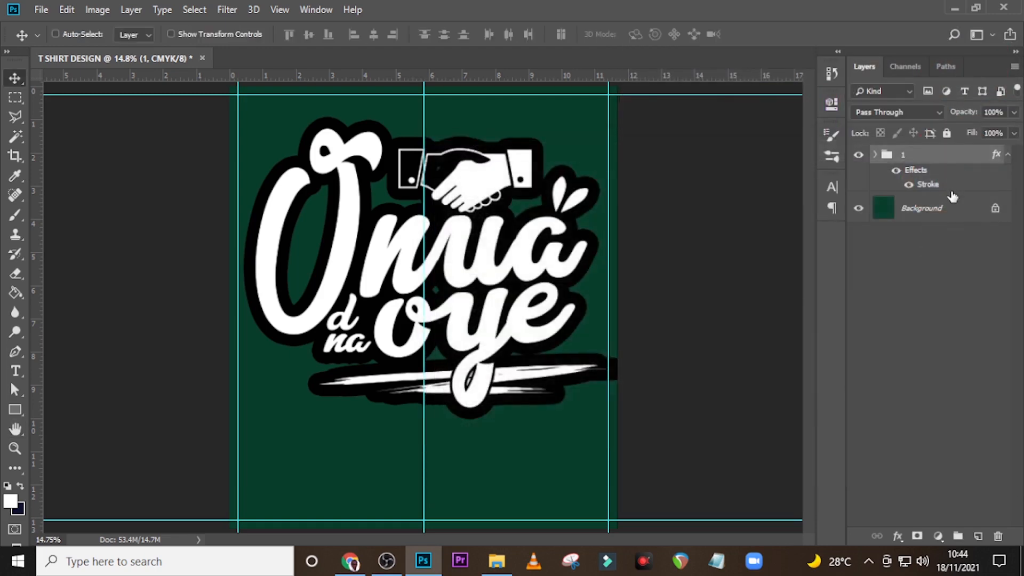
pyautogui.click(1008, 155)
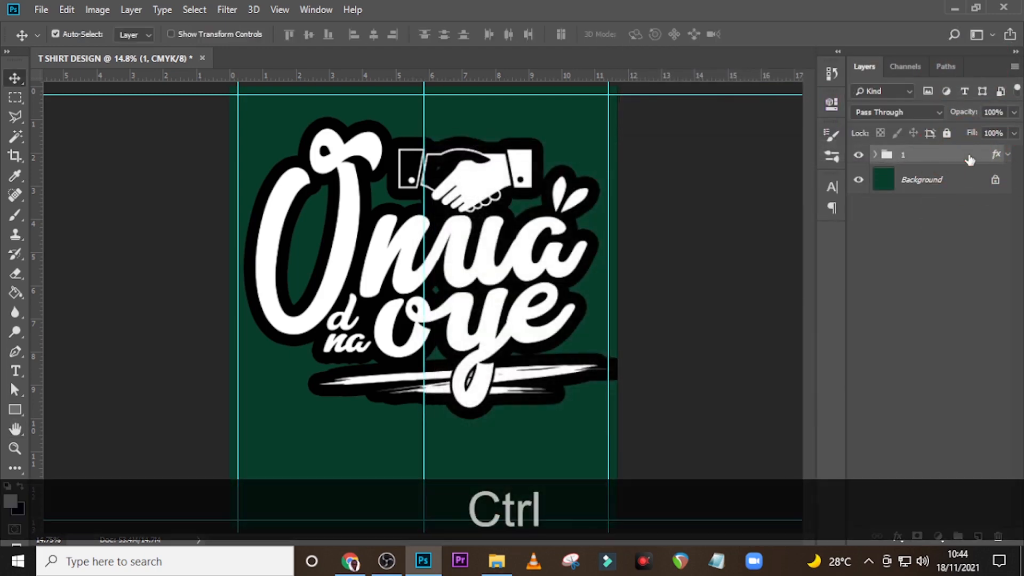
# Wrap group "1" in a new group and give the new group a 29 px outside stroke.
pyautogui.hotkey('ctrl', 'g')
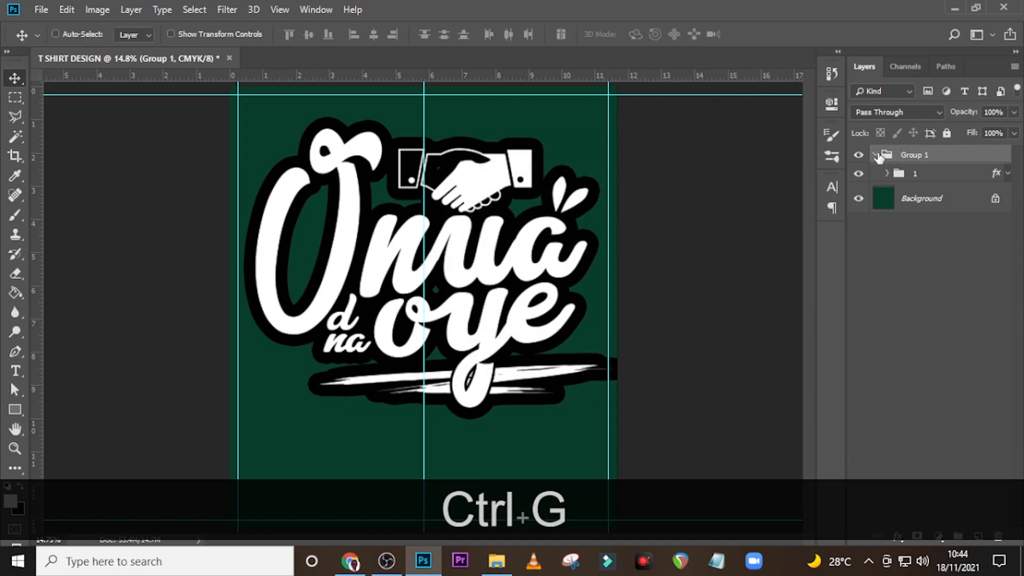
pyautogui.click(875, 154)
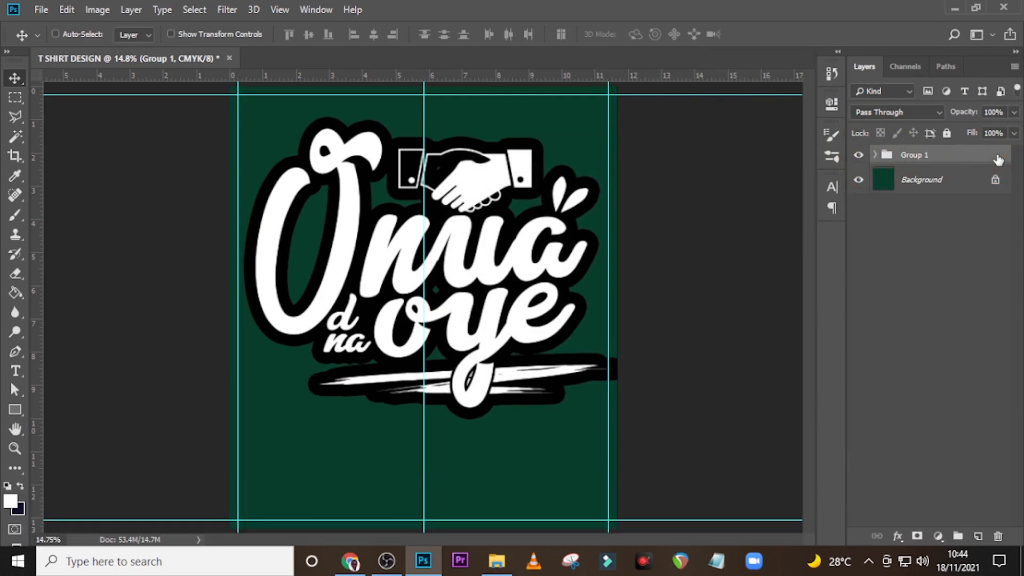
pyautogui.doubleClick(997, 160)
pyautogui.click(481, 273)
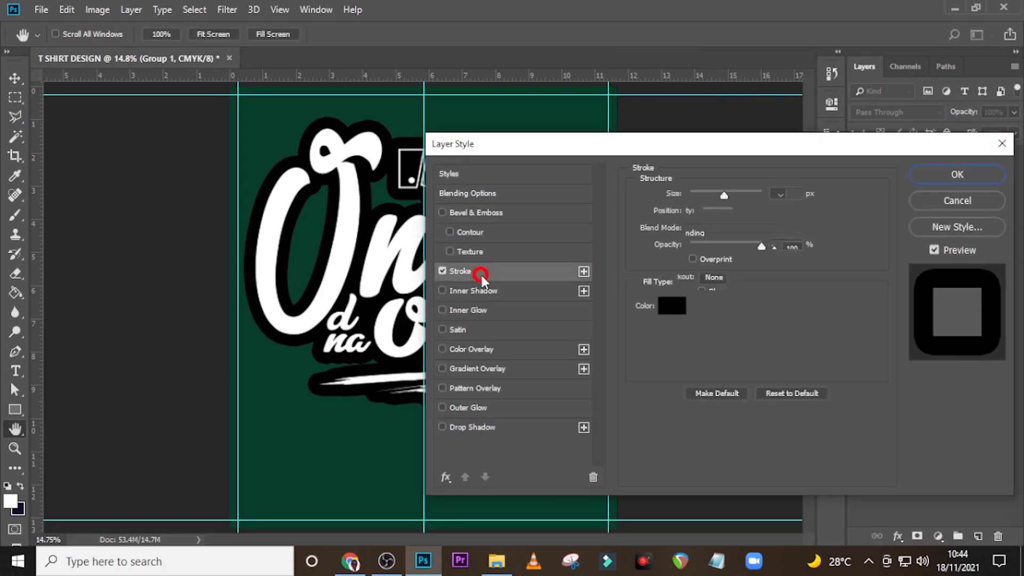
pyautogui.doubleClick(789, 194)
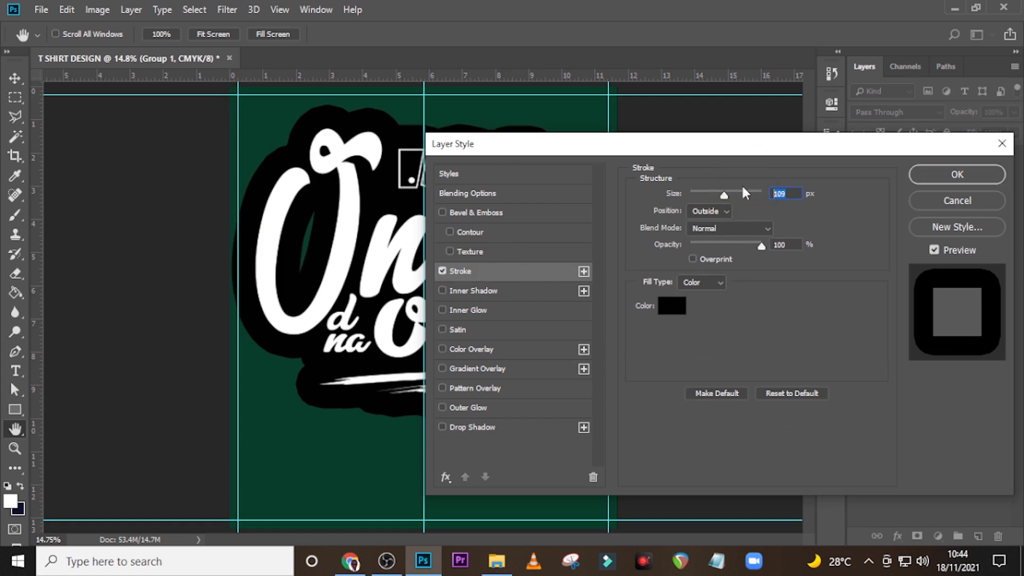
pyautogui.write('29')
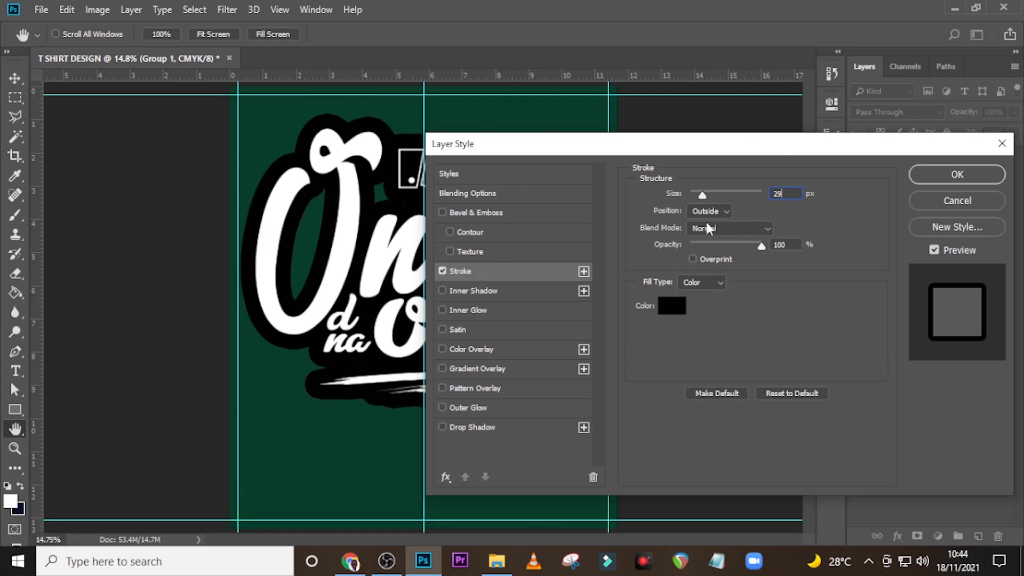
# Set the outer group's stroke colour to white (#ffffff) and apply the layer style.
pyautogui.click(673, 307)
pyautogui.moveTo(652, 121); pyautogui.dragTo(635, 65)
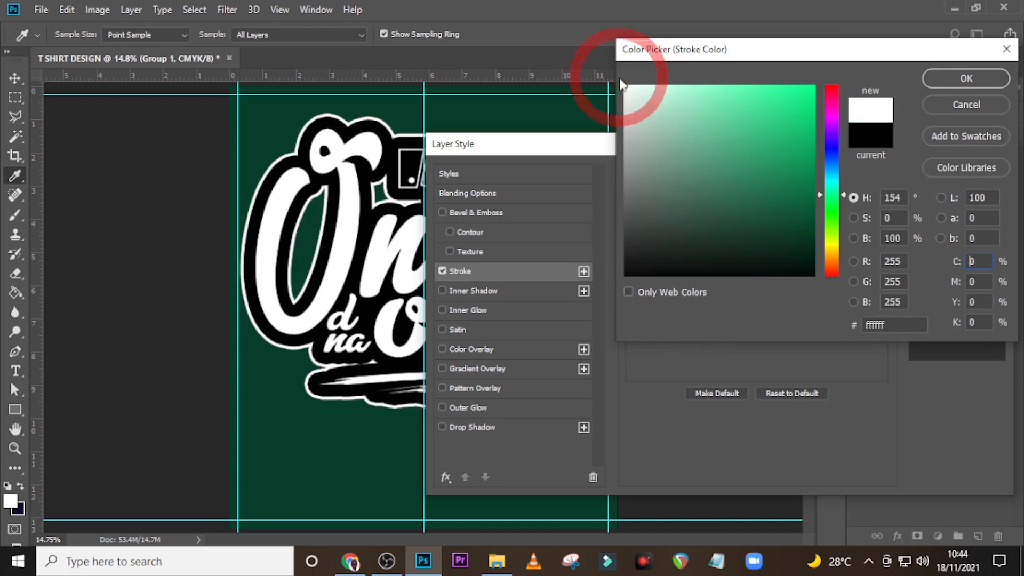
pyautogui.click(960, 80)
pyautogui.click(963, 179)
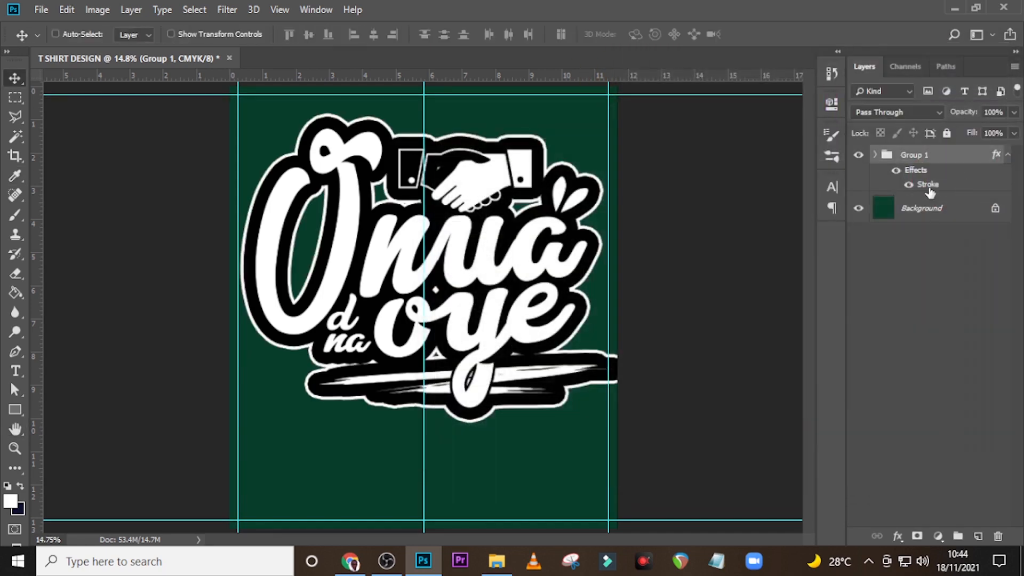
pyautogui.click(1007, 155)
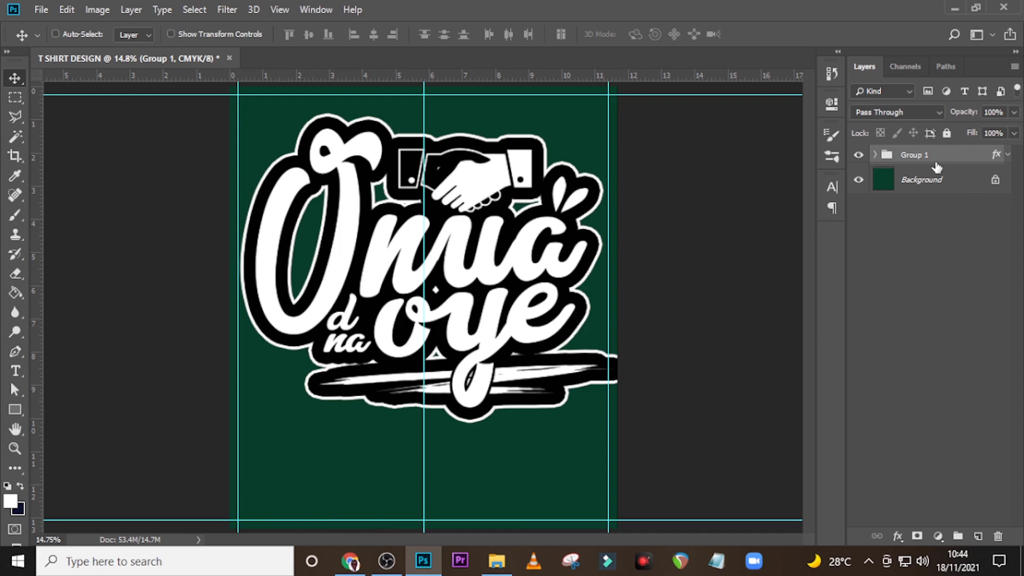
# Scale the whole lettering group to about 92% around its centre and shift it 60 px to the left.
pyautogui.hotkey('ctrl', 't')
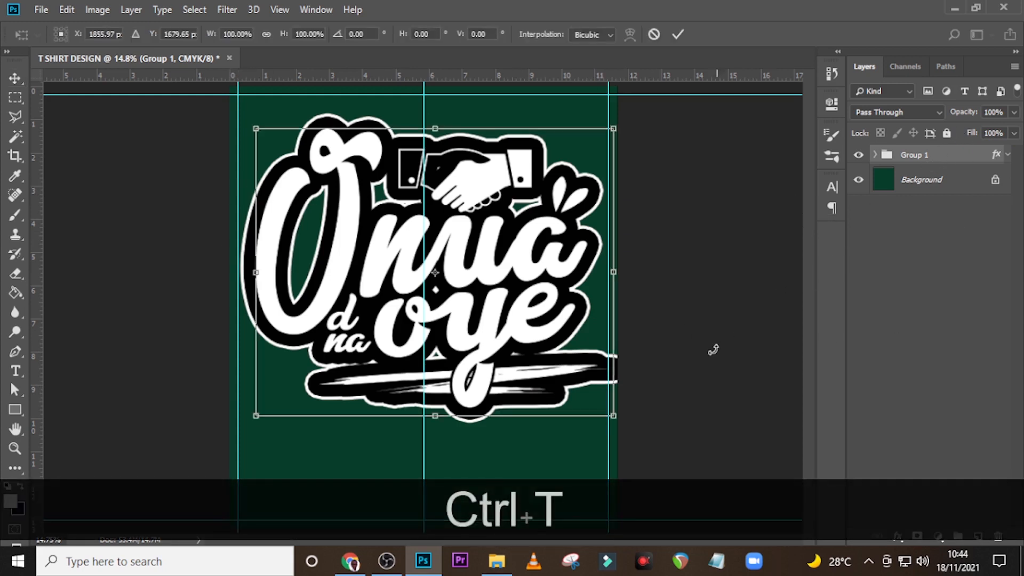
pyautogui.click(605, 415)
pyautogui.moveTo(617, 416); pyautogui.dragTo(606, 407)
pyautogui.hotkey('shift', 'Left')
pyautogui.hotkey('shift', 'Left')
pyautogui.hotkey('shift', 'Left')
pyautogui.hotkey('shift', 'Left')
pyautogui.hotkey('shift', 'Left')
pyautogui.hotkey('shift', 'Left')
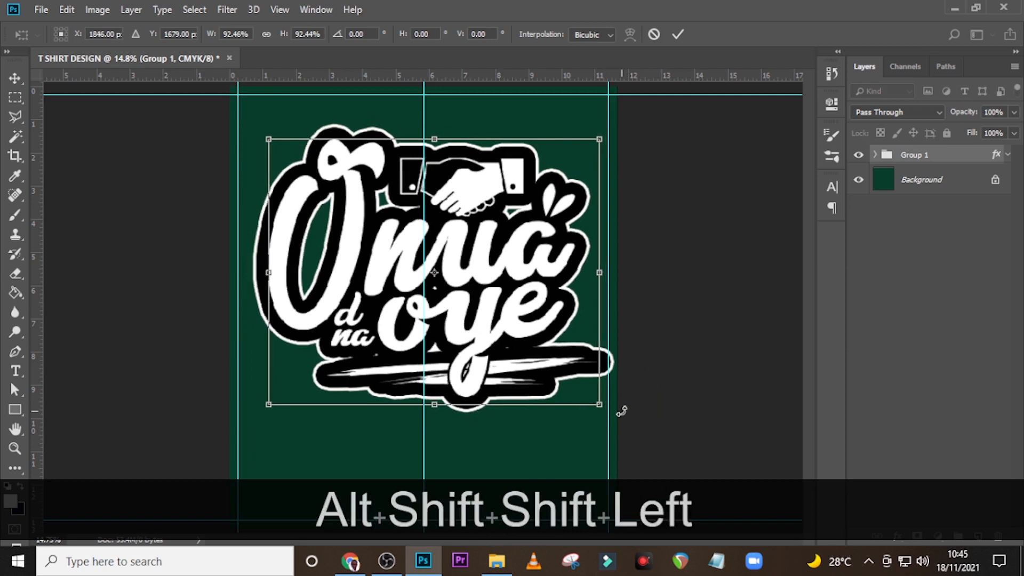
pyautogui.press('Return')
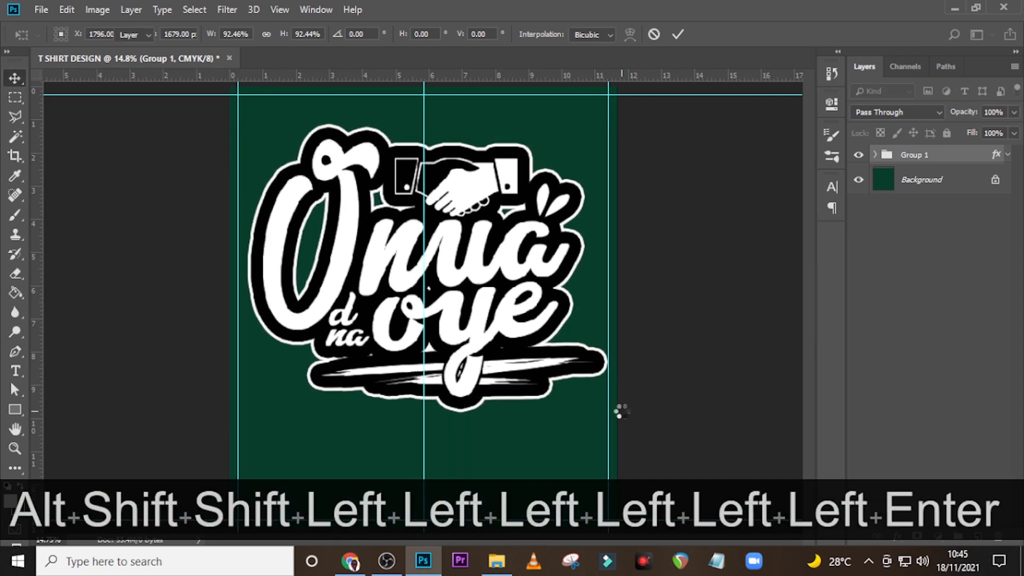
# Nudge the lettering group 2 px left and about 100 px down on the canvas.
pyautogui.press('Left')
pyautogui.press('Left')
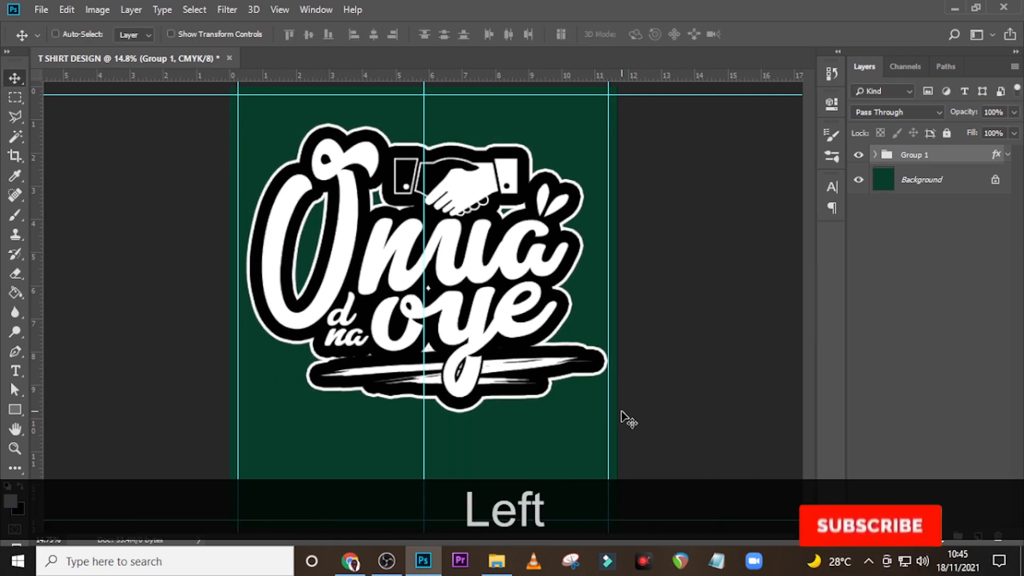
pyautogui.hotkey('shift', 'Down')
pyautogui.hotkey('shift', 'Down')
pyautogui.hotkey('shift', 'Down')
pyautogui.hotkey('shift', 'Down')
pyautogui.hotkey('shift', 'Down')
pyautogui.hotkey('shift', 'Down')
pyautogui.hotkey('shift', 'Down')
pyautogui.hotkey('shift', 'Down')
pyautogui.hotkey('shift', 'Down')
pyautogui.hotkey('shift', 'Down')
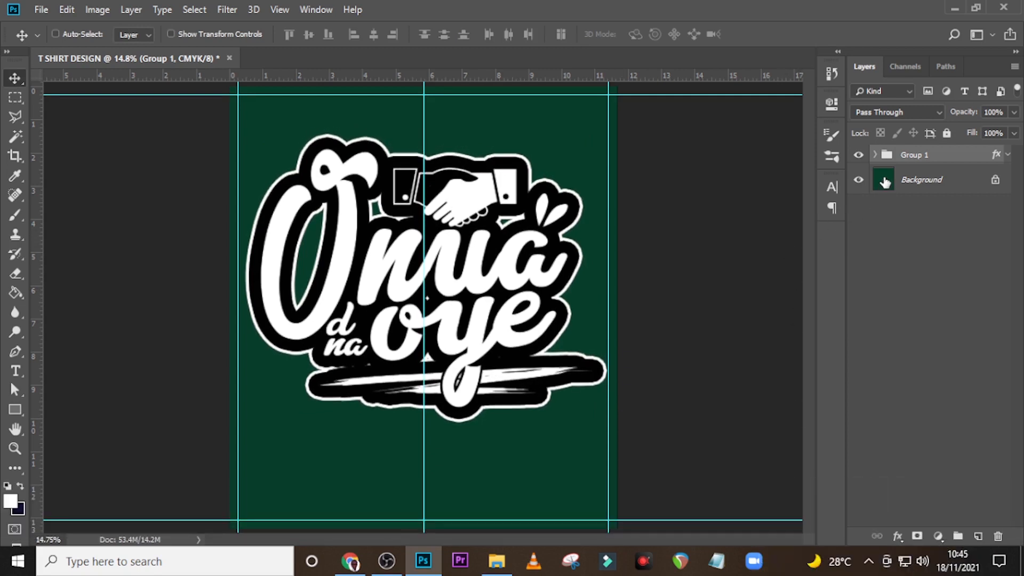
# Change the text colour of the "d" layer inside group "1" to yellow #fede00.
pyautogui.click(875, 156)
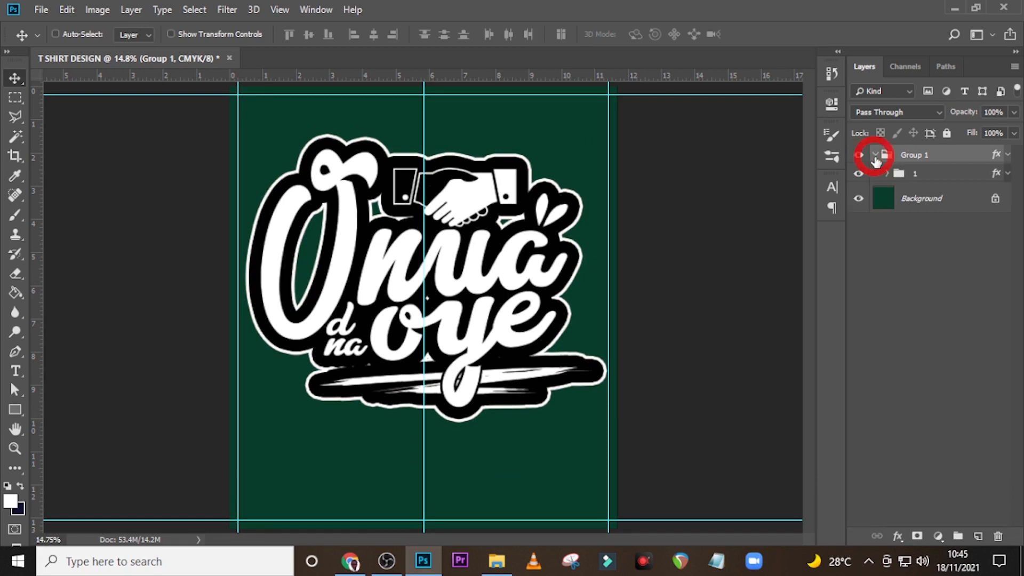
pyautogui.click(888, 174)
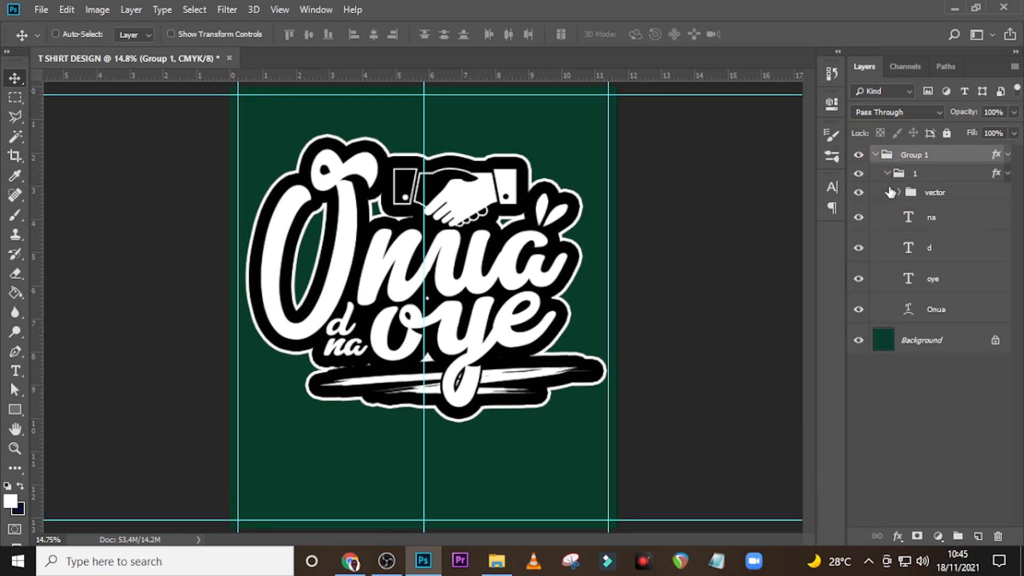
pyautogui.click(926, 248)
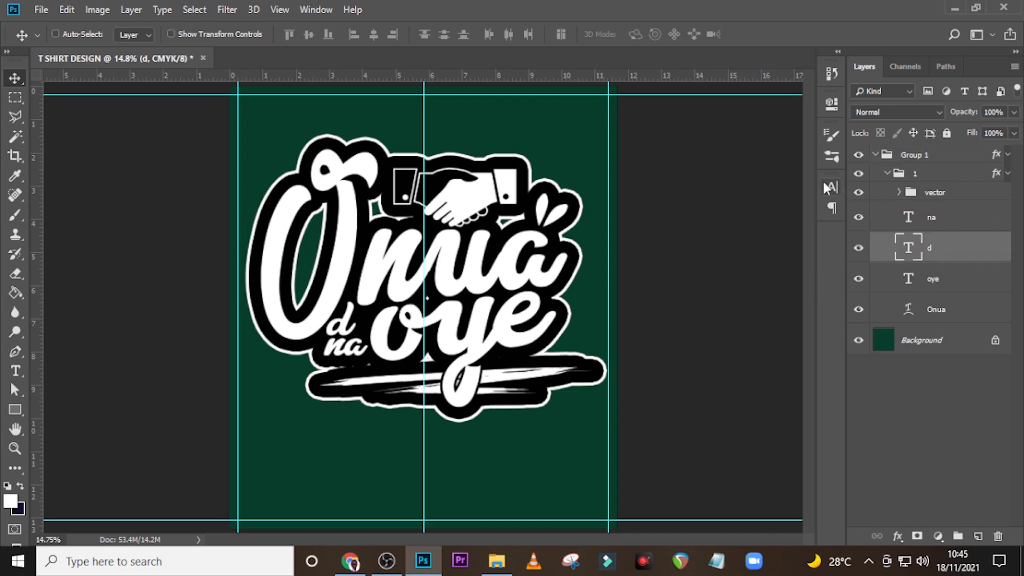
pyautogui.click(831, 186)
pyautogui.click(772, 281)
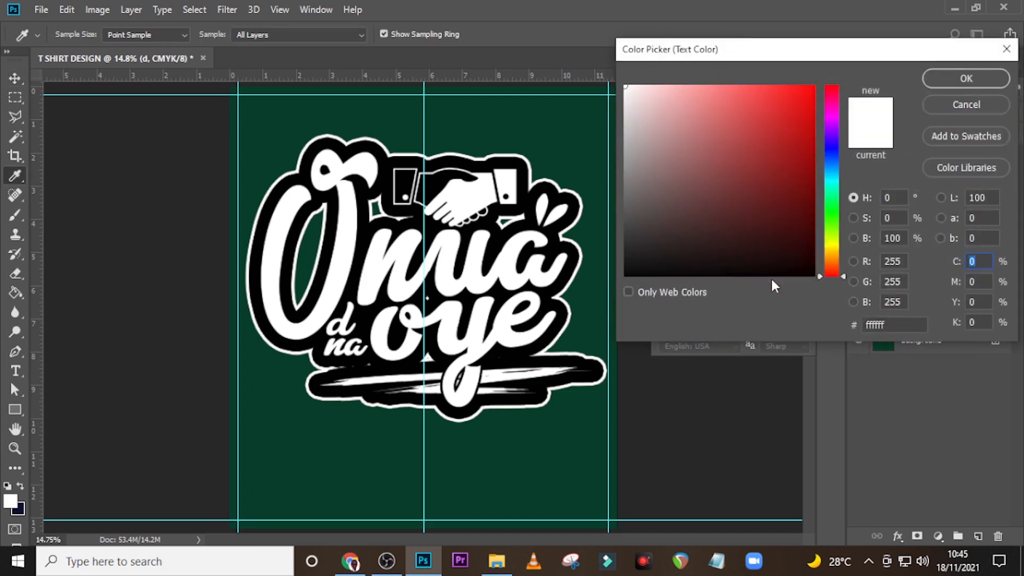
pyautogui.moveTo(889, 325); pyautogui.dragTo(831, 328)
pyautogui.write('fe')
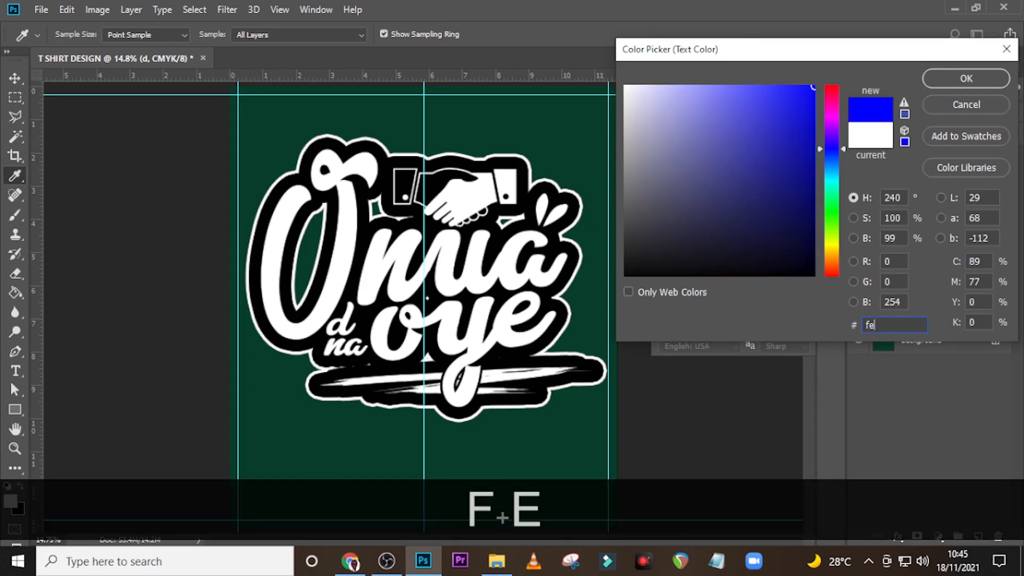
pyautogui.write('de00')
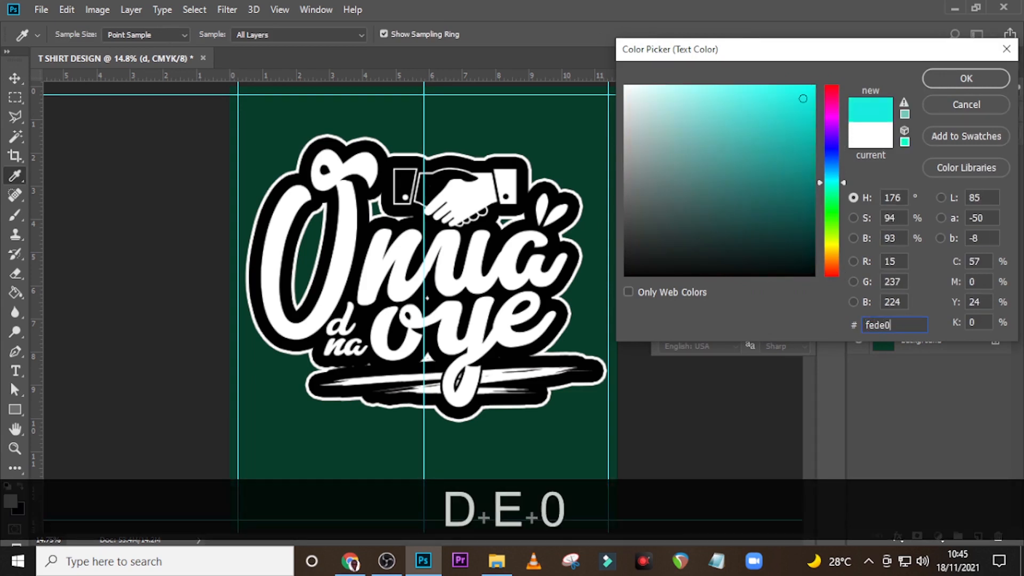
pyautogui.click(965, 69)
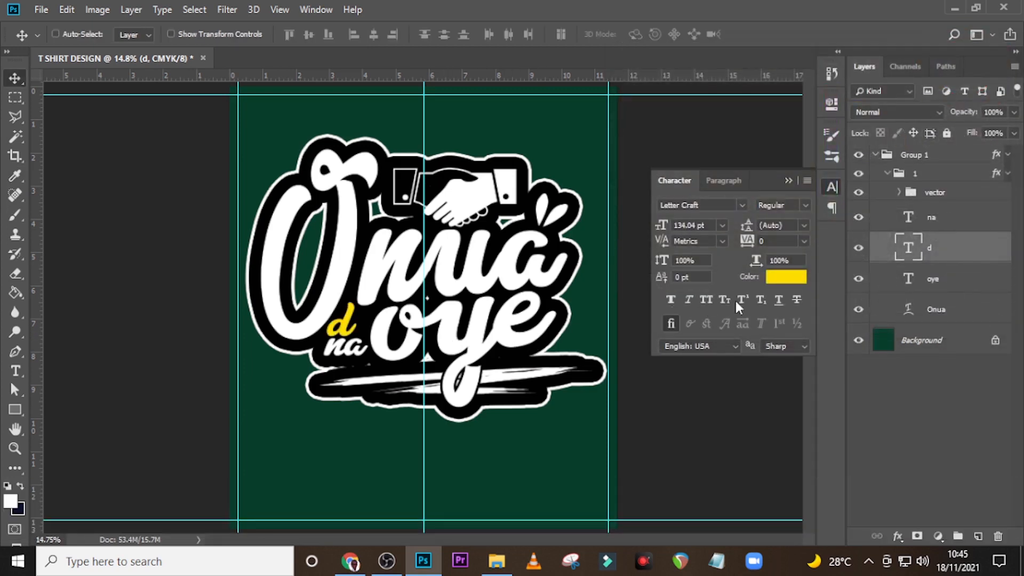
# Give the "na" text the same yellow, sampled from the "d", and collapse both layer groups.
pyautogui.click(908, 217)
pyautogui.click(782, 277)
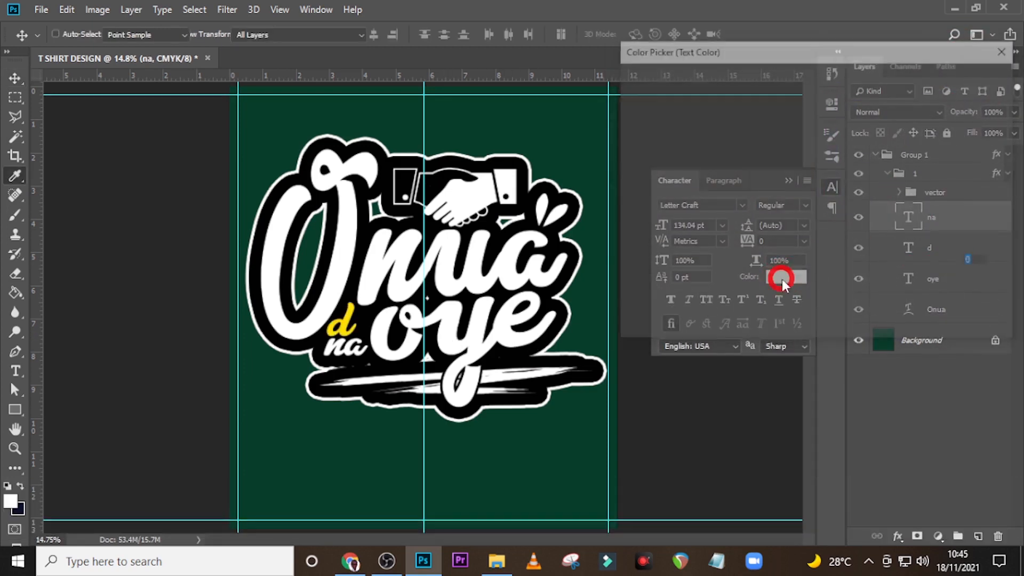
pyautogui.click(353, 316)
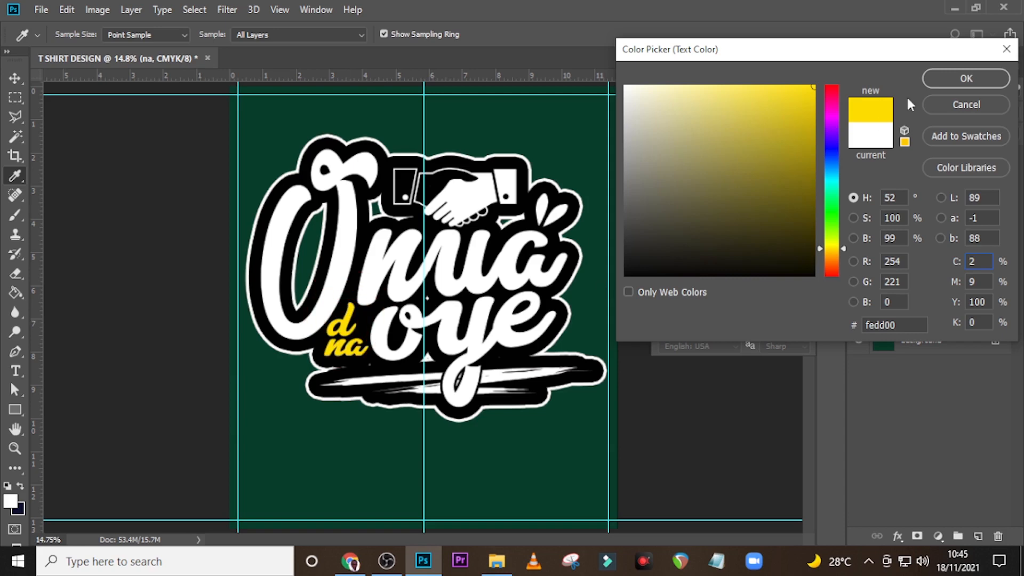
pyautogui.click(931, 83)
pyautogui.click(790, 182)
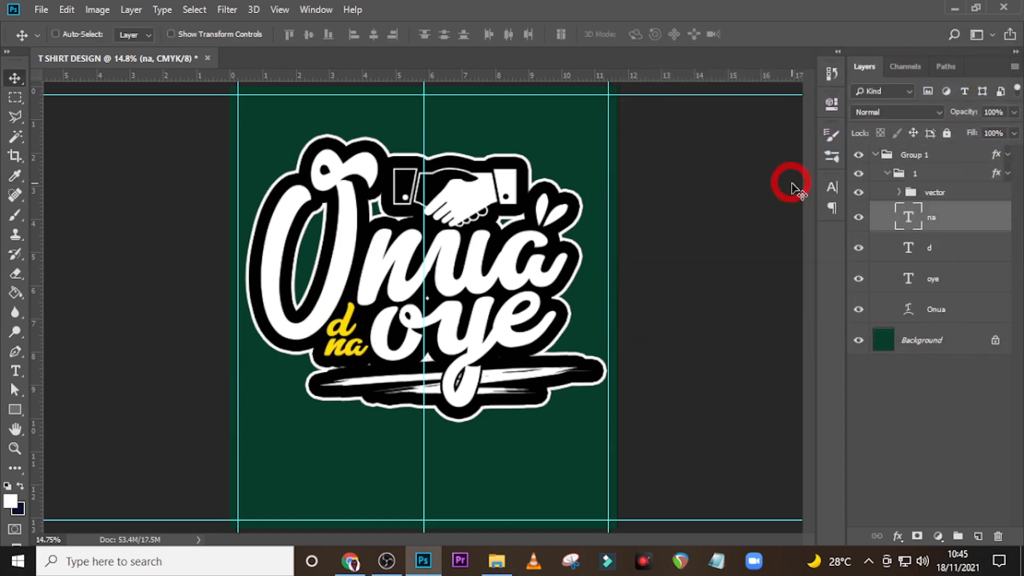
pyautogui.click(886, 174)
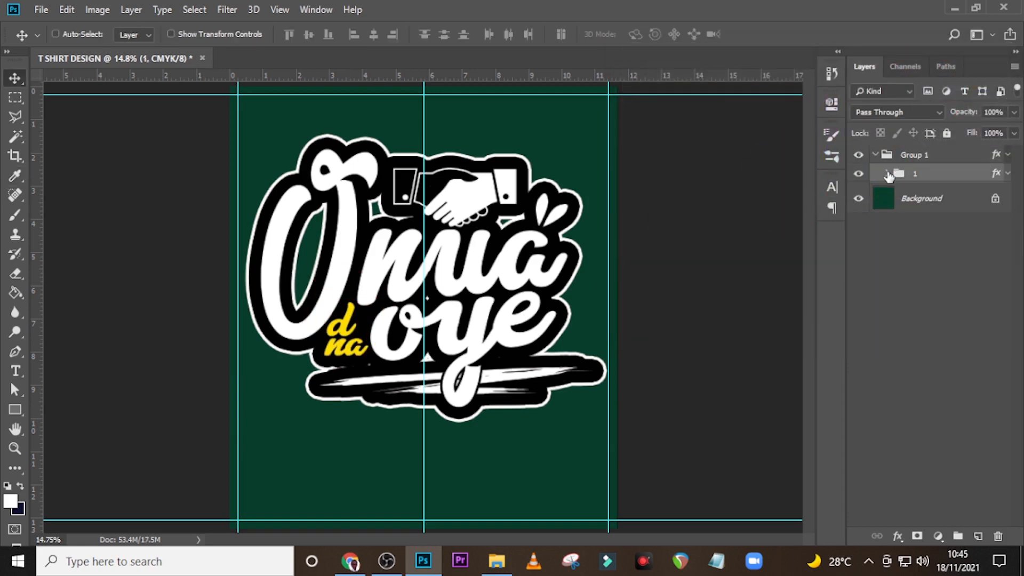
pyautogui.click(875, 156)
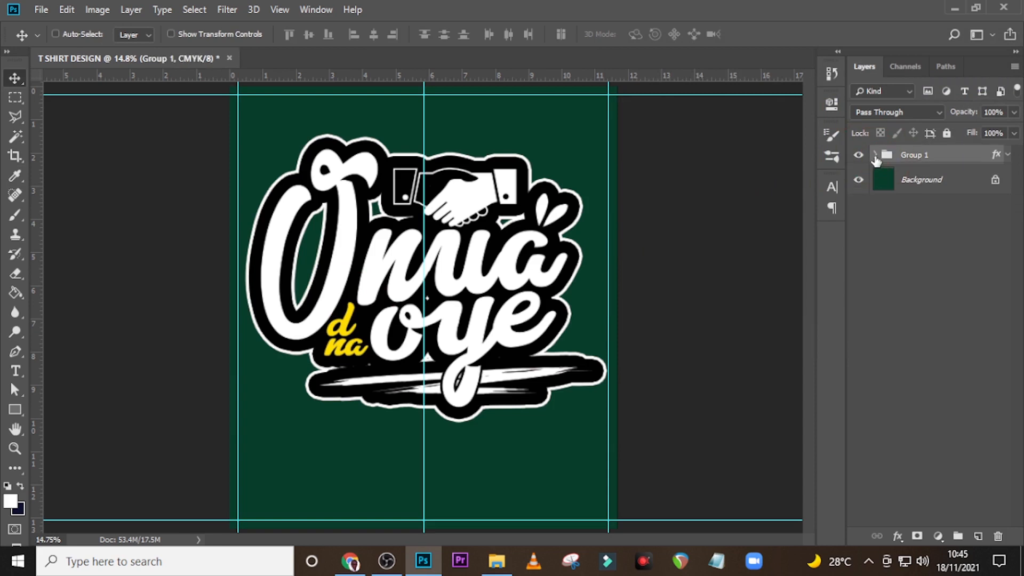
# Hide the green Background and stamp the visible lettering artwork into a new merged layer above Group 1.
pyautogui.click(857, 180)
pyautogui.click(921, 179)
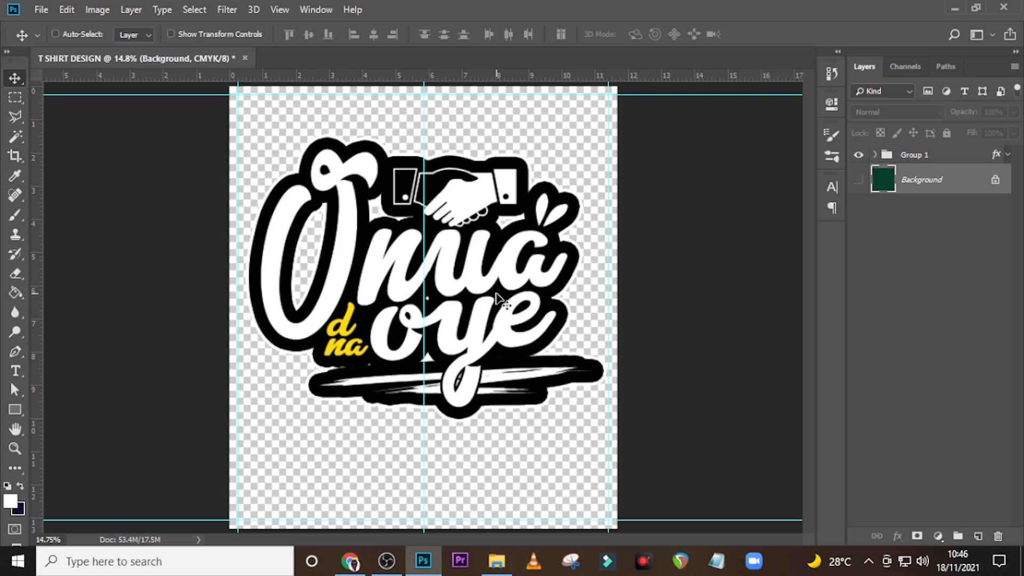
pyautogui.click(926, 160)
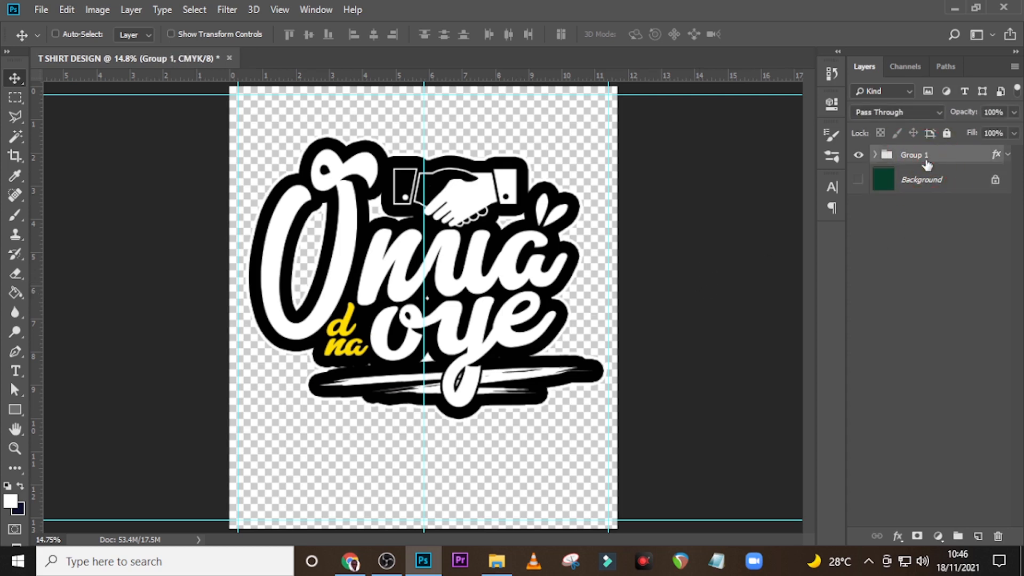
pyautogui.press('ctrl')
pyautogui.hotkey('ctrl', 'alt')
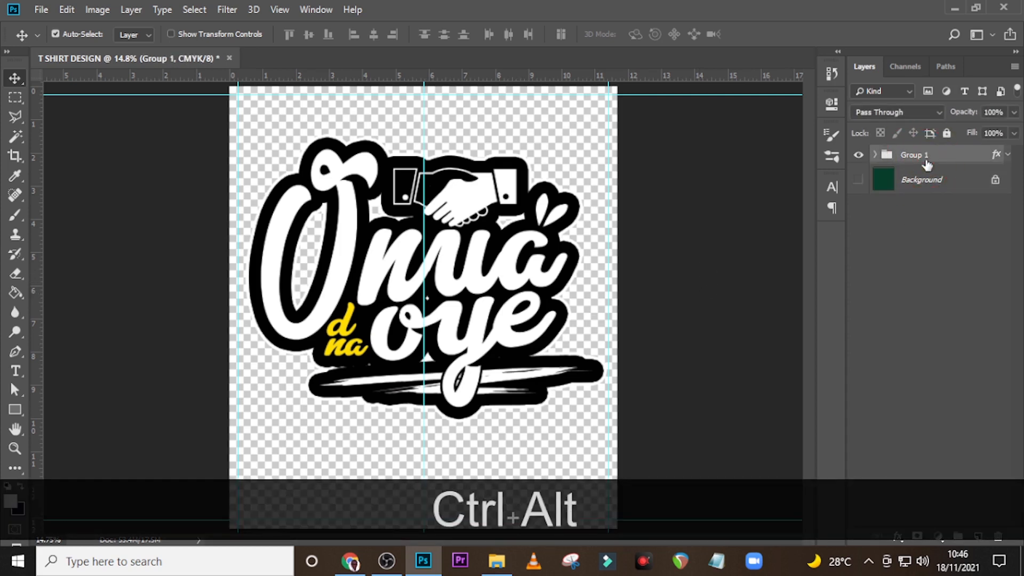
pyautogui.hotkey('ctrl', 'alt', 'shift', 'e')
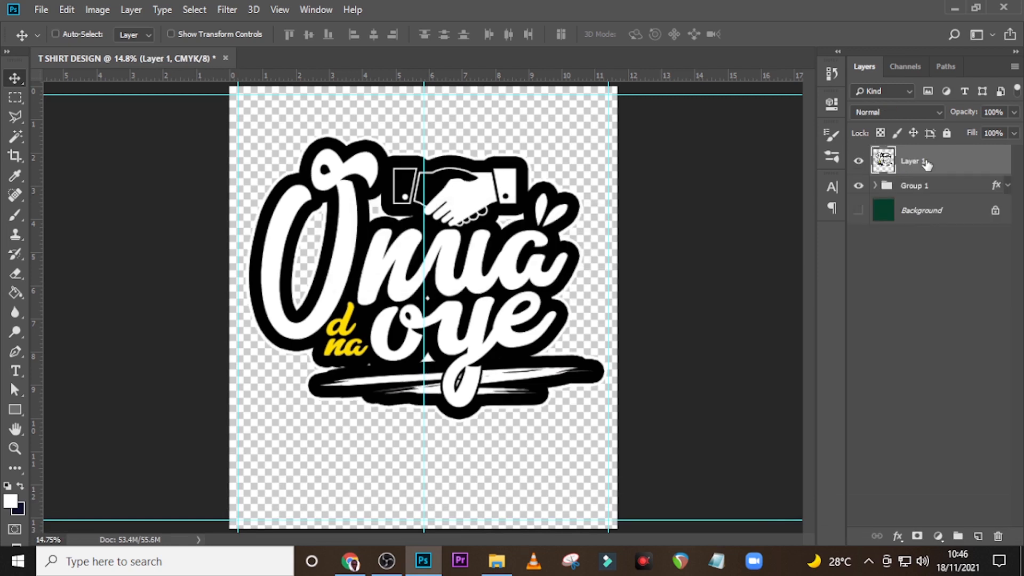
# Save the document in Photoshop format as T SHIRT DESIGN.psd in the T SHIRT 1 folder.
pyautogui.click(882, 159)
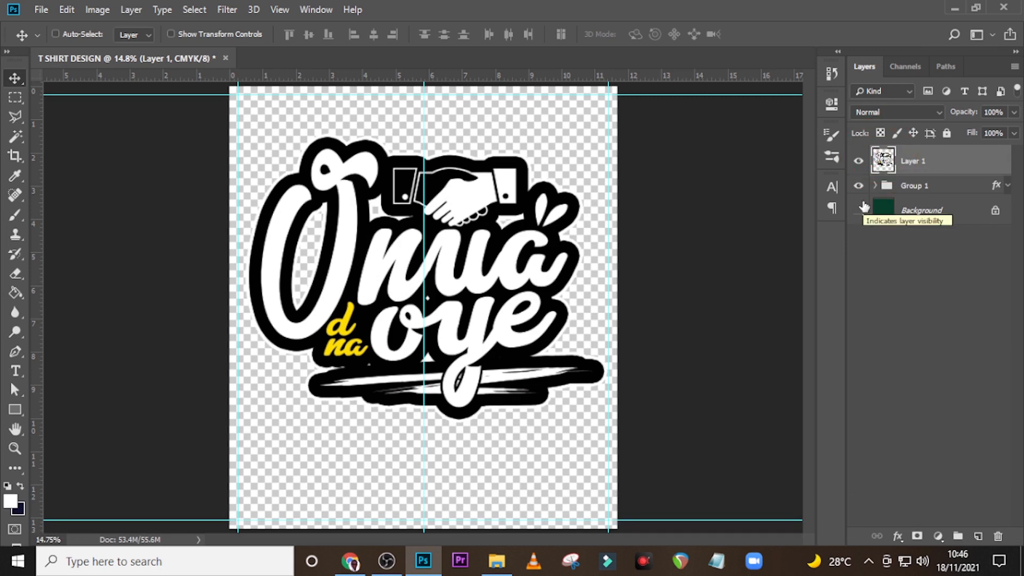
pyautogui.hotkey('ctrl', 'shift', 's')
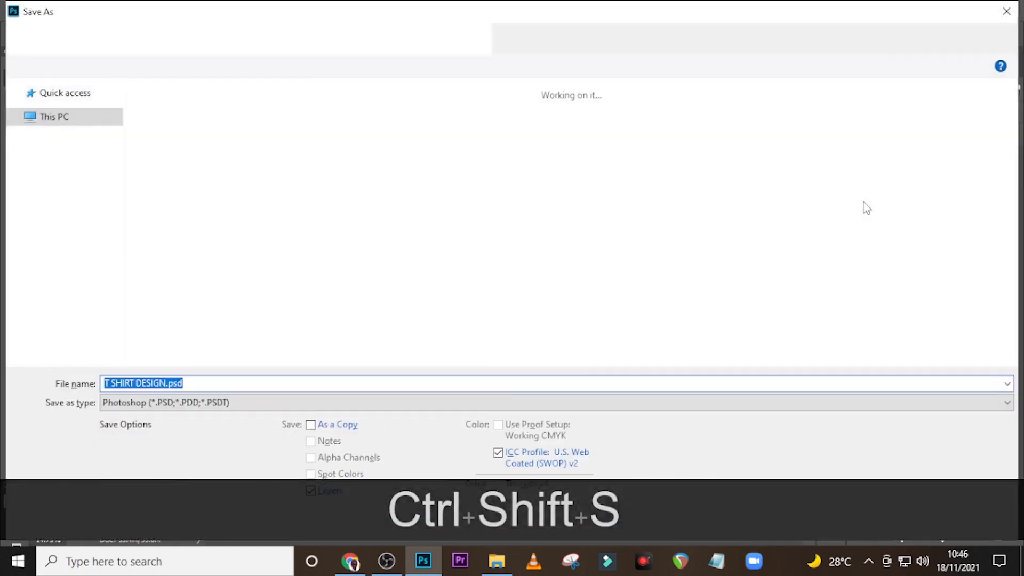
pyautogui.click(899, 517)
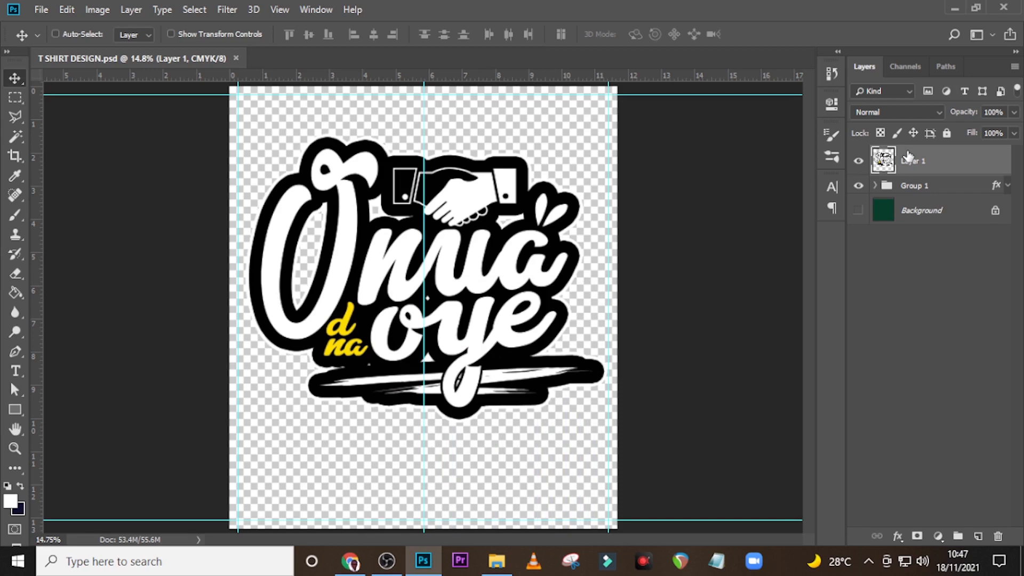
# Export the artwork for web as a transparent PNG-24 named T-SHIRT-DESIGN.png into the T SHIRT 1 folder.
pyautogui.press('ctrl')
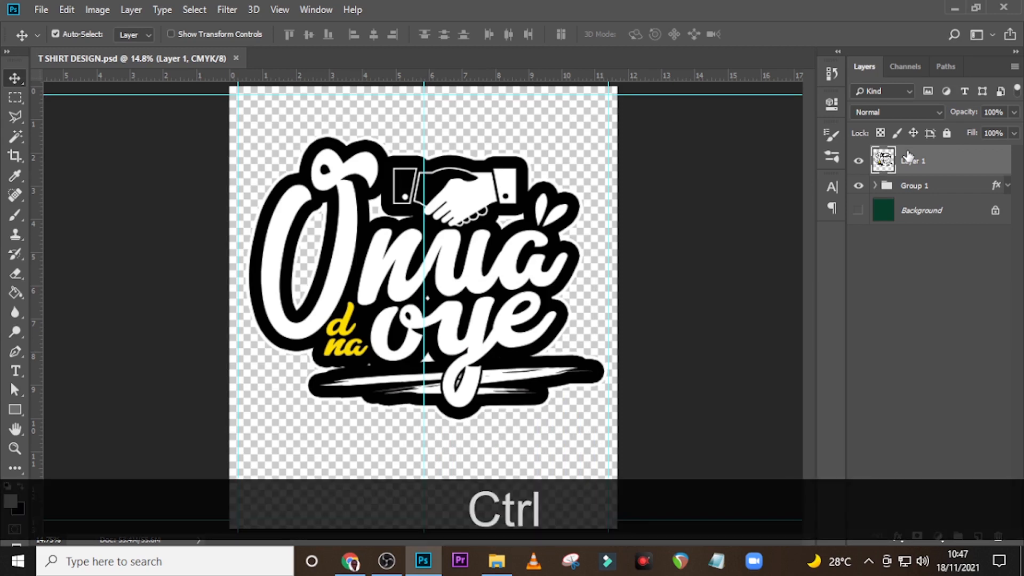
pyautogui.hotkey('ctrl', 'alt')
pyautogui.hotkey('ctrl', 'alt', 'shift')
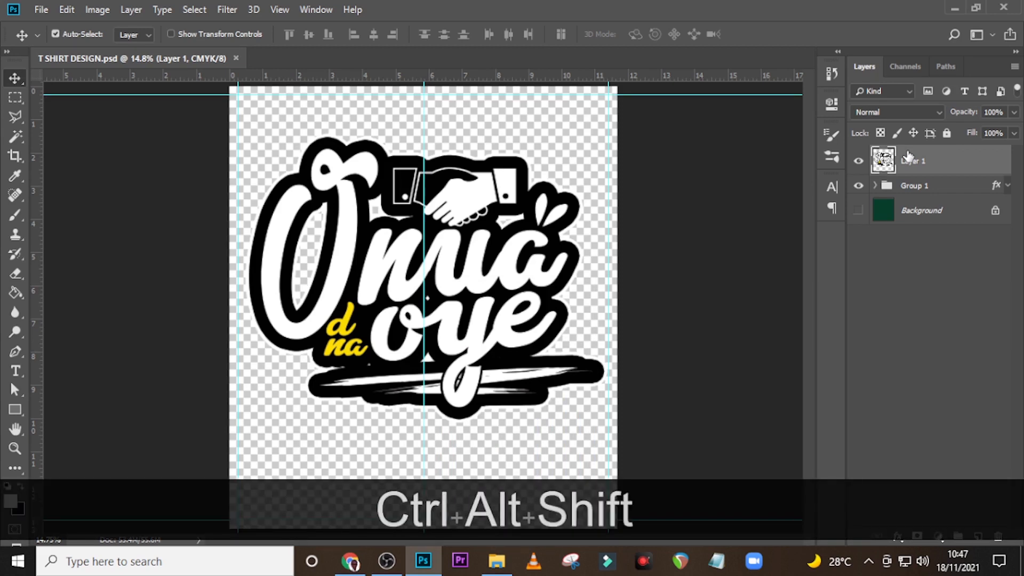
pyautogui.hotkey('ctrl', 'alt', 'shift', 's')
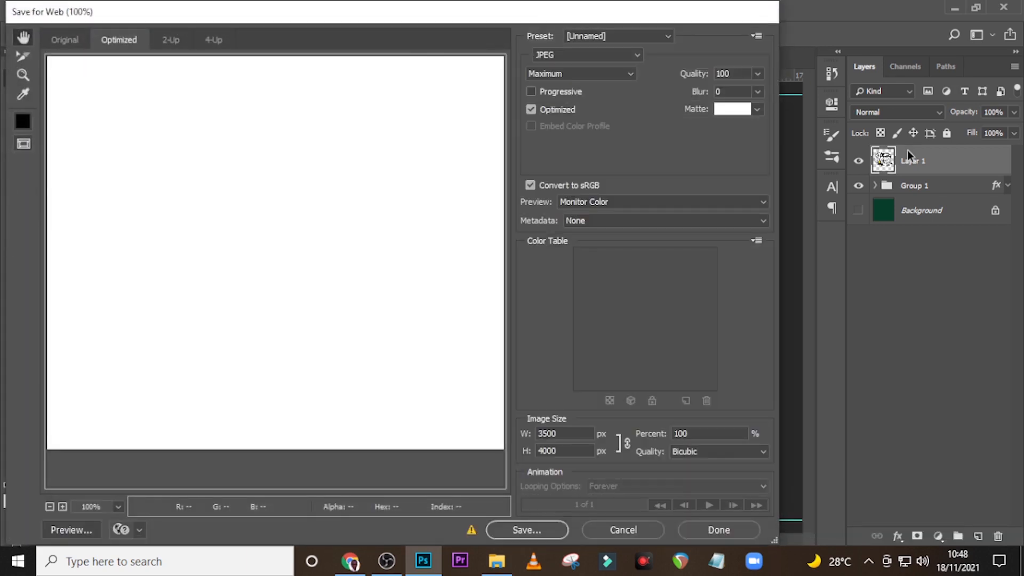
pyautogui.click(562, 54)
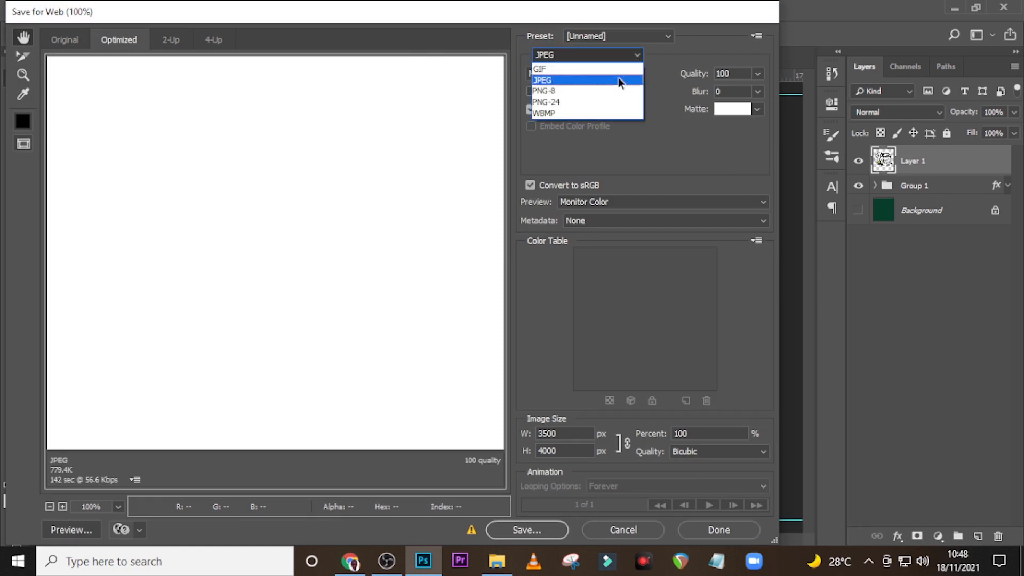
pyautogui.click(555, 104)
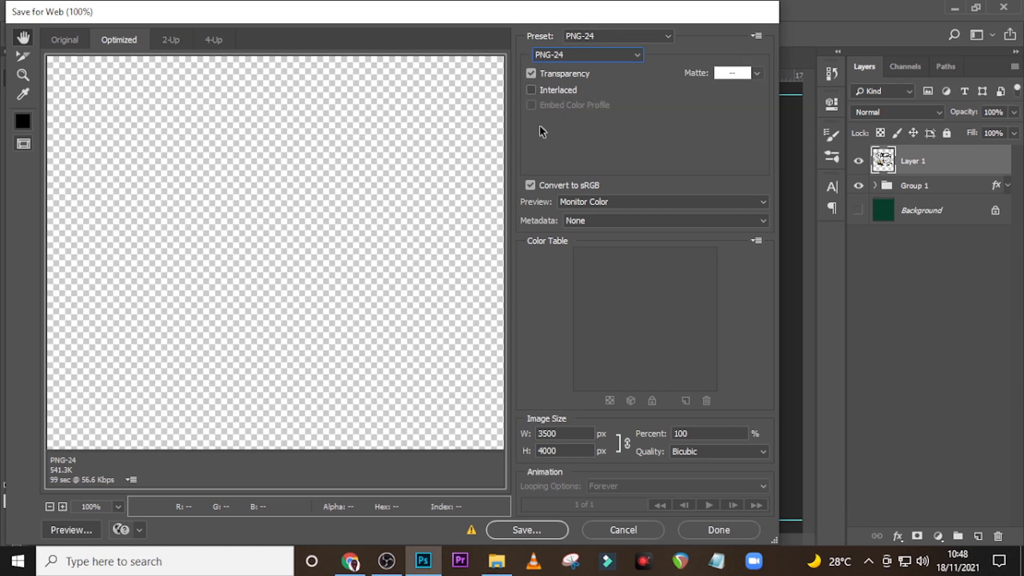
pyautogui.click(592, 201)
pyautogui.click(591, 201)
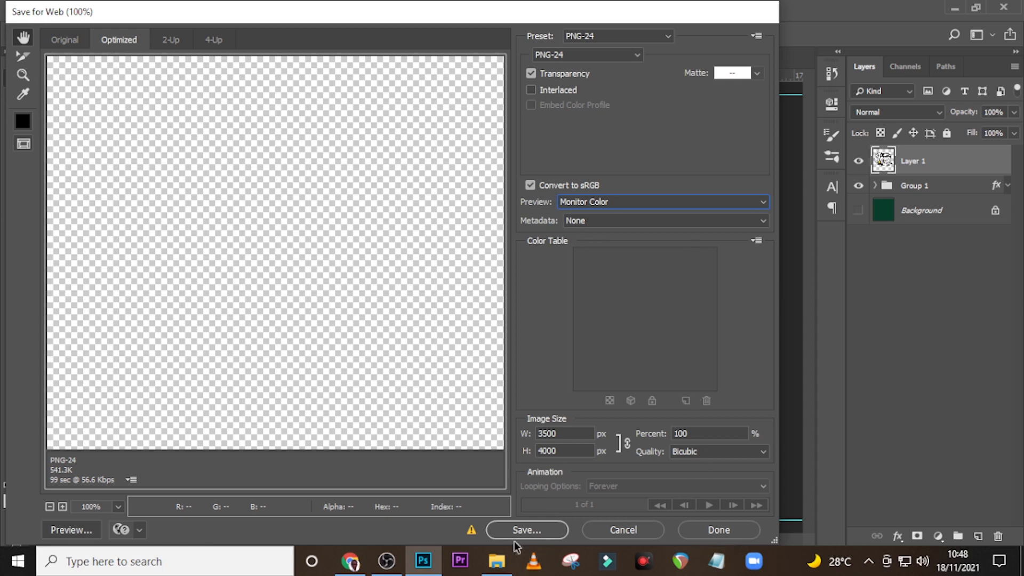
pyautogui.click(537, 531)
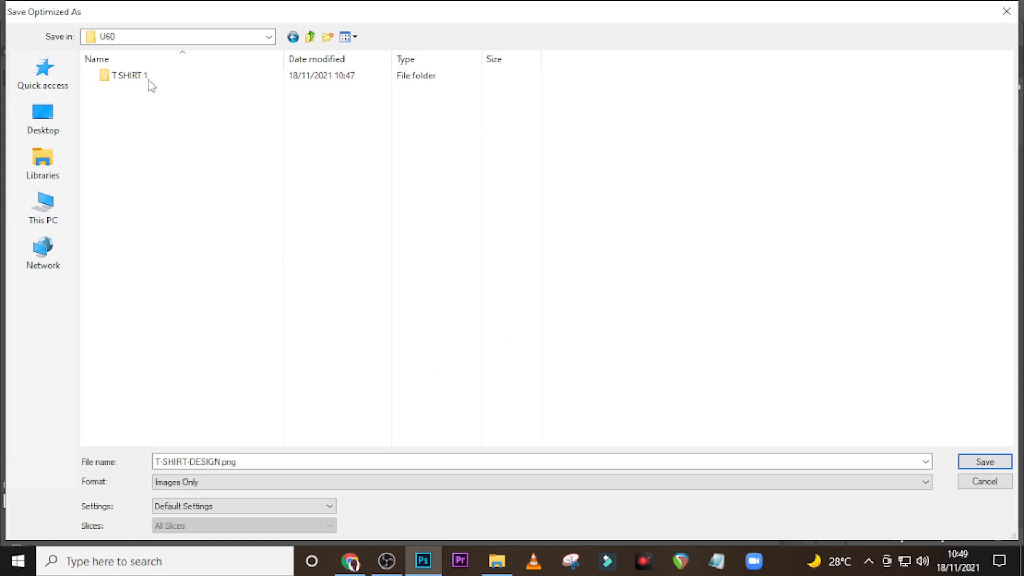
pyautogui.doubleClick(149, 80)
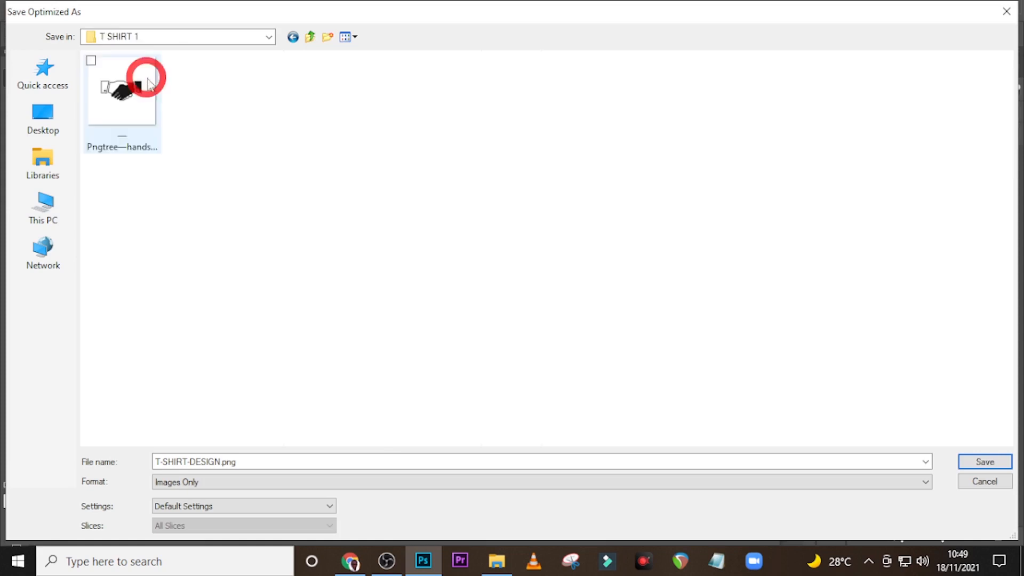
pyautogui.click(994, 464)
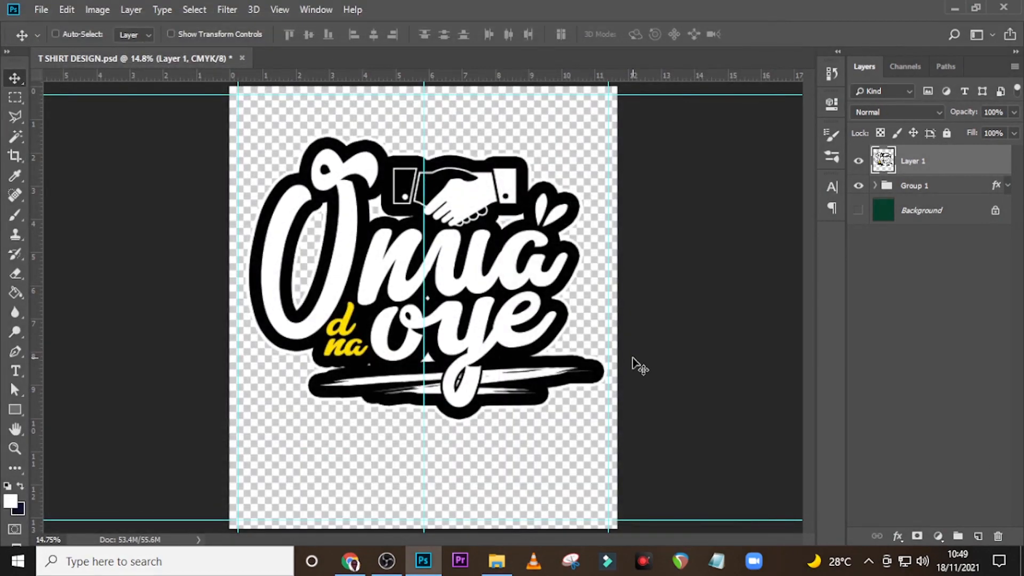
# Save the design as Photoshop PDF T SHIRT DESIGN.pdf with the High Quality Print preset, preserving Photoshop editing capabilities.
pyautogui.hotkey('ctrl', 'shift')
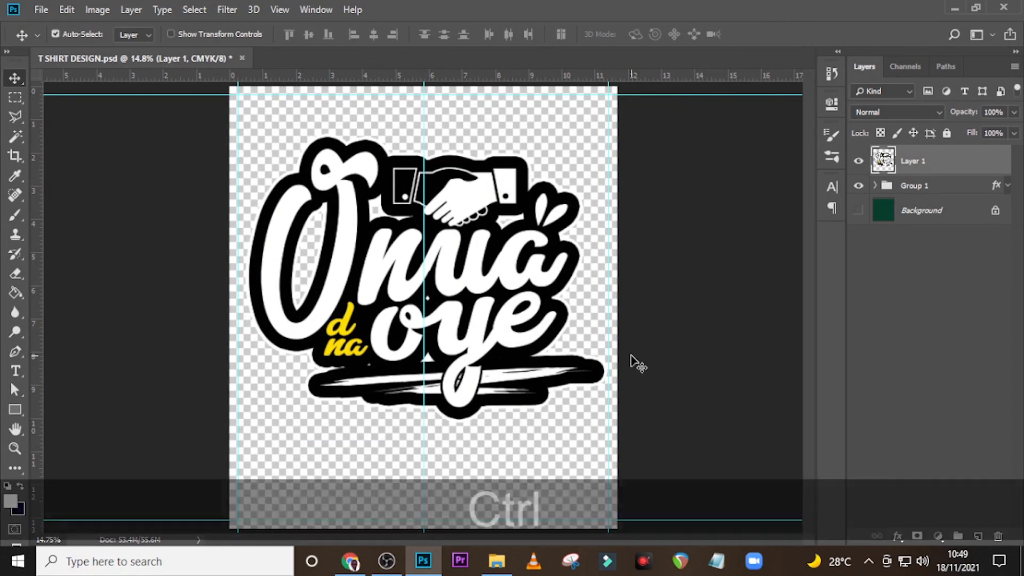
pyautogui.hotkey('ctrl', 'shift', 's')
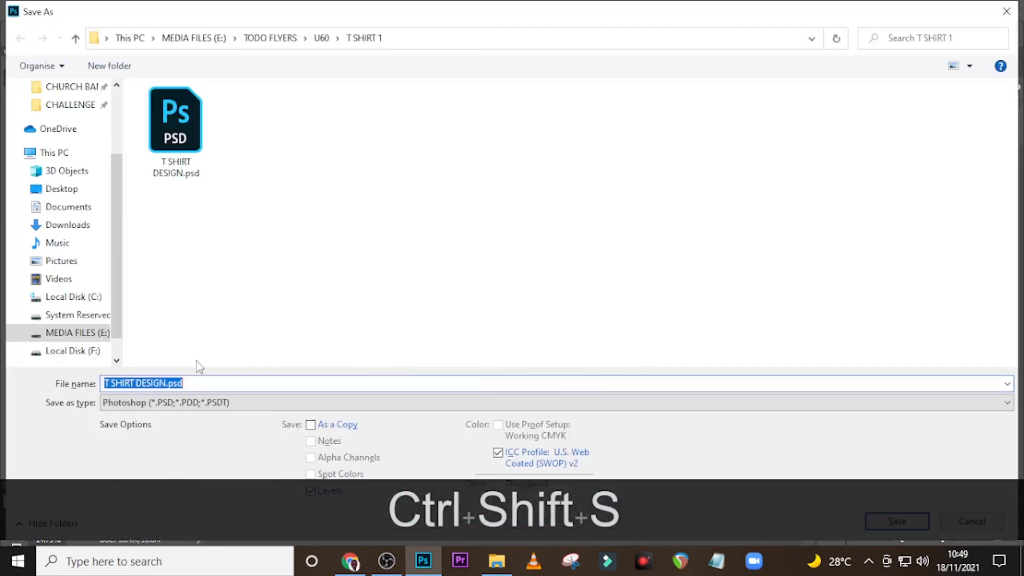
pyautogui.click(139, 407)
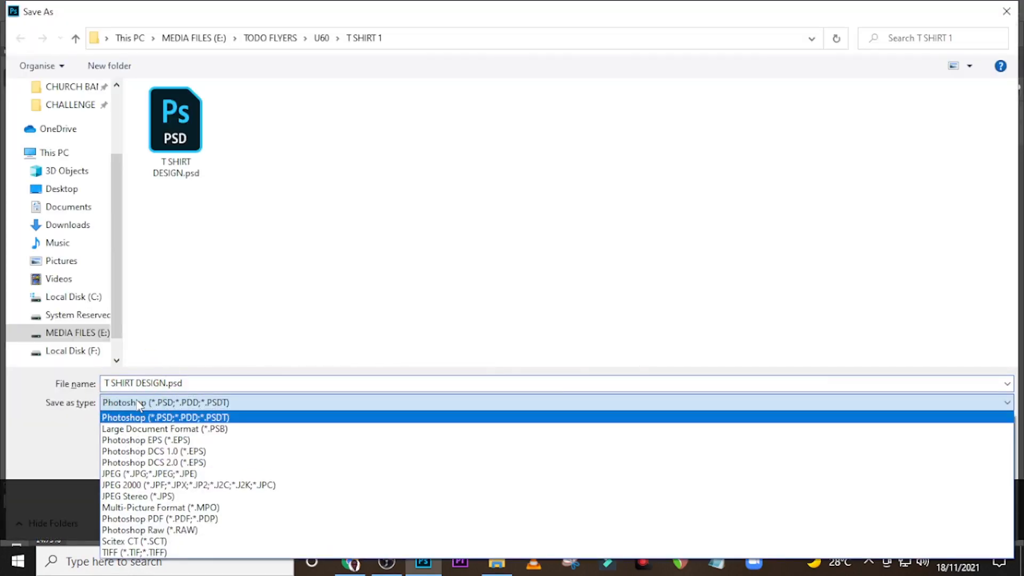
pyautogui.click(142, 520)
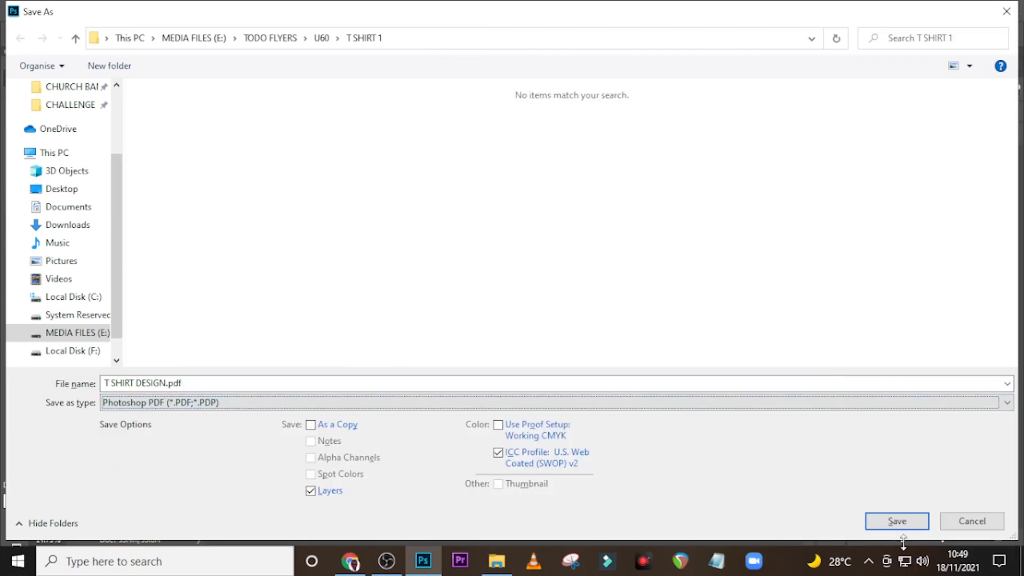
pyautogui.click(892, 521)
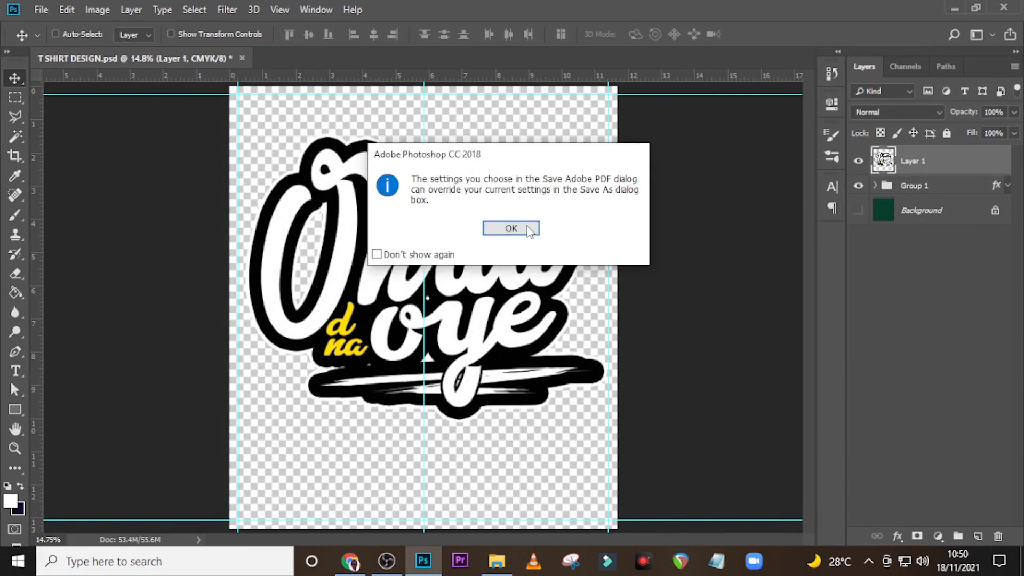
pyautogui.click(522, 229)
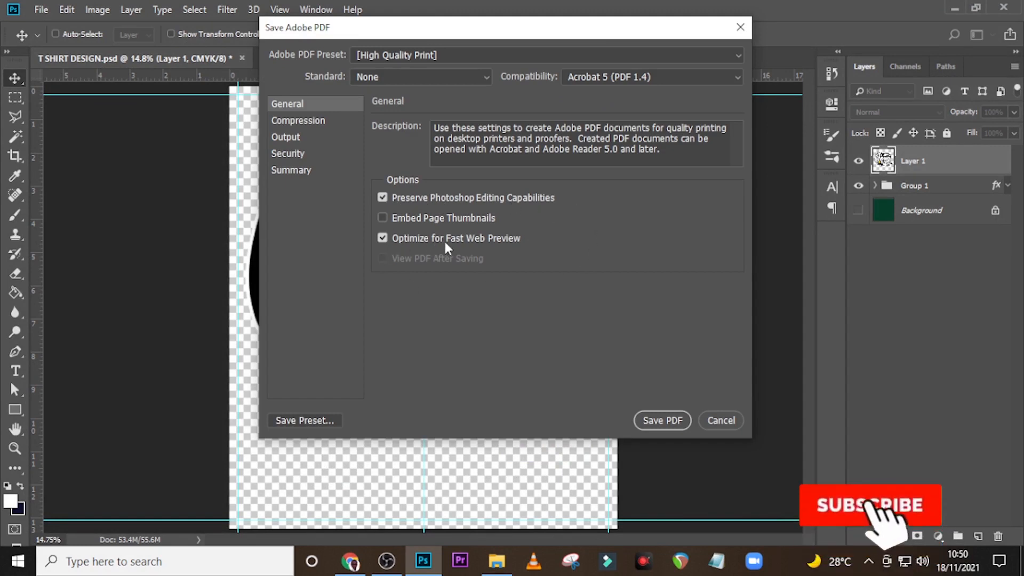
pyautogui.click(662, 421)
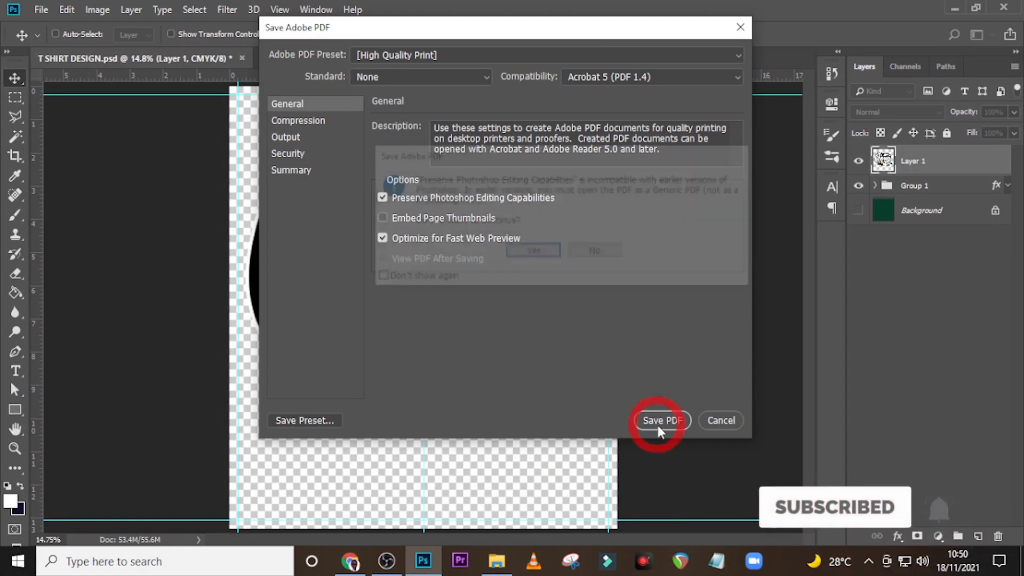
pyautogui.click(533, 253)
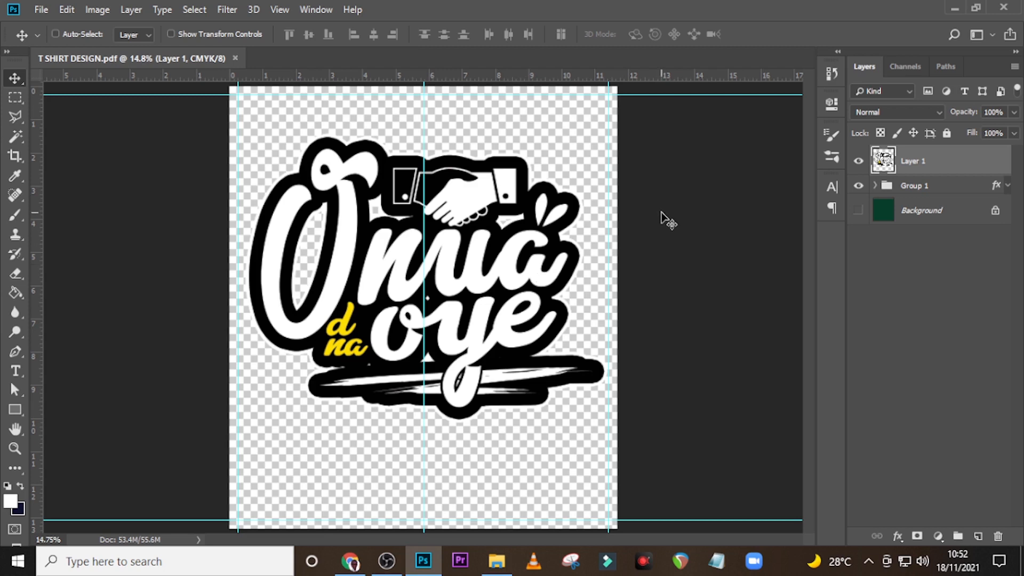
# Hide Group 1 and leave only the merged Layer 1 visible.
pyautogui.click(858, 161)
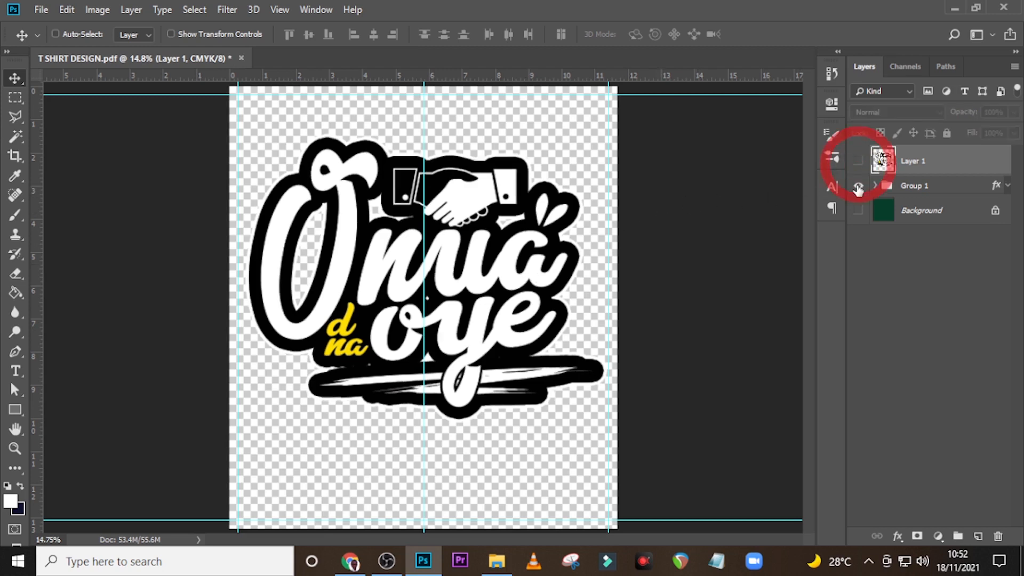
pyautogui.click(858, 186)
pyautogui.click(858, 160)
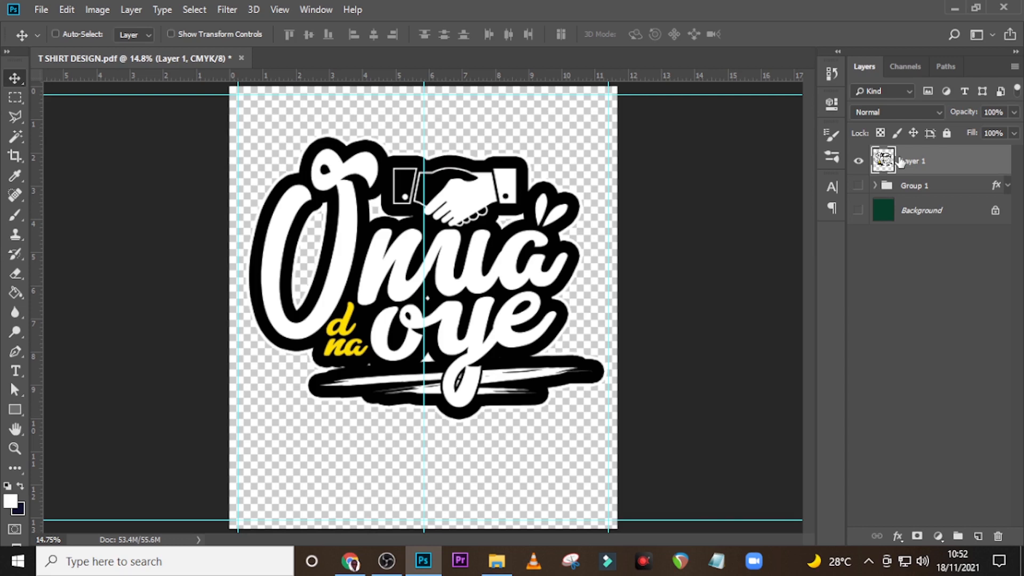
# Load the outline of Layer 1 as a selection and make a work path from it with 1.0 pixel tolerance.
pyautogui.keyDown('ctrl'); pyautogui.click(896, 160); pyautogui.keyUp('ctrl')
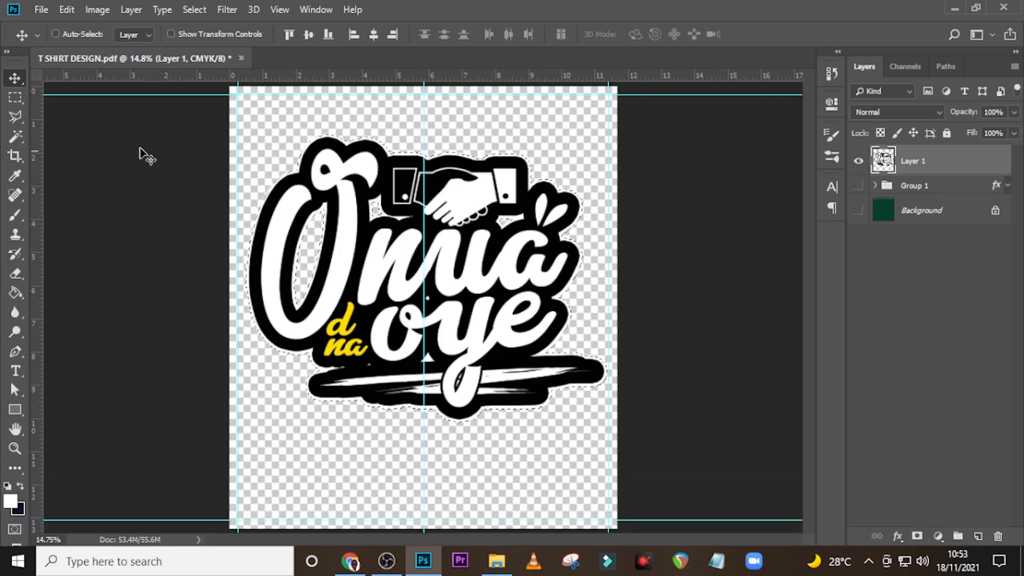
pyautogui.click(15, 117)
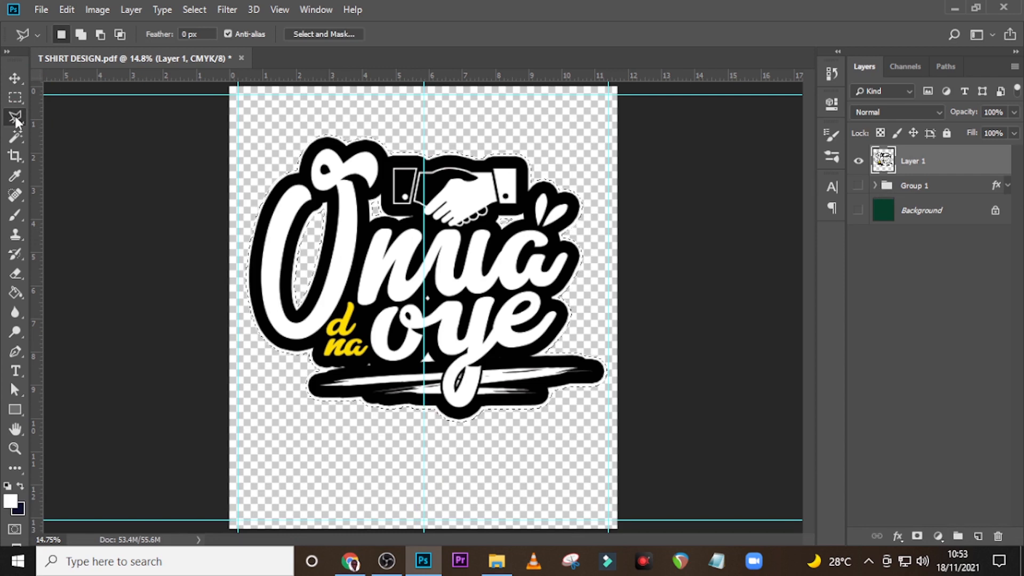
pyautogui.rightClick(399, 245)
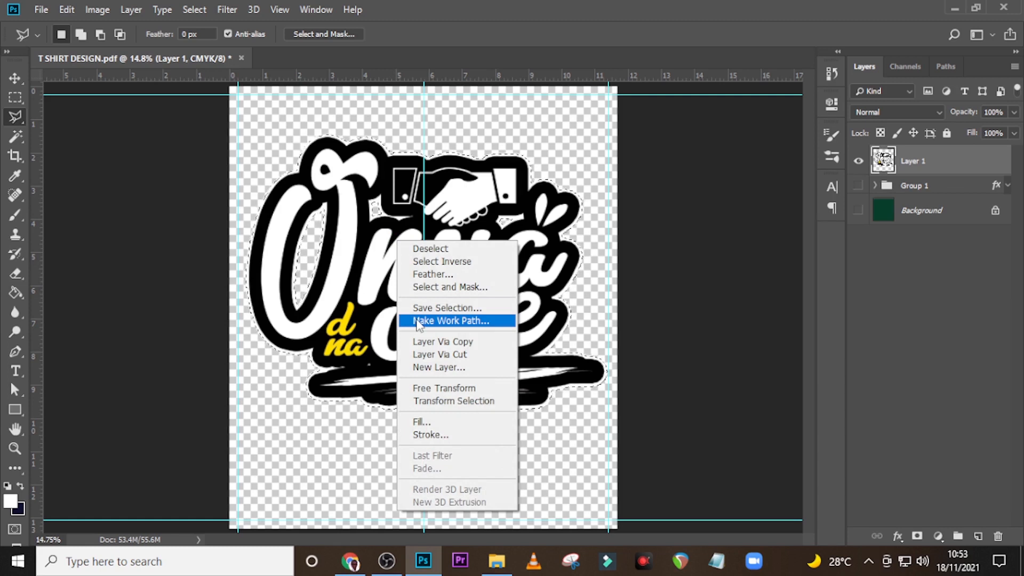
pyautogui.click(417, 321)
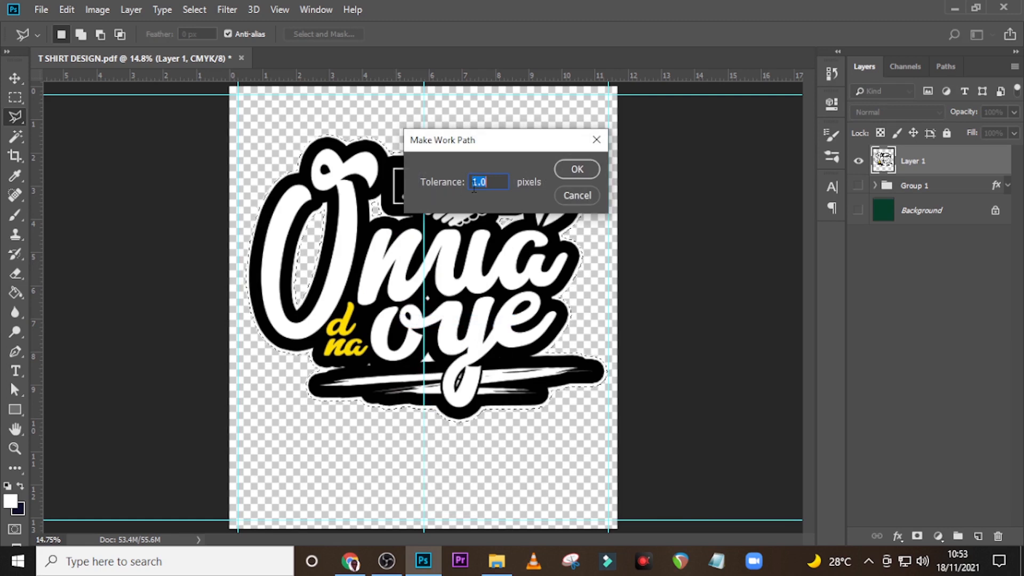
pyautogui.click(573, 172)
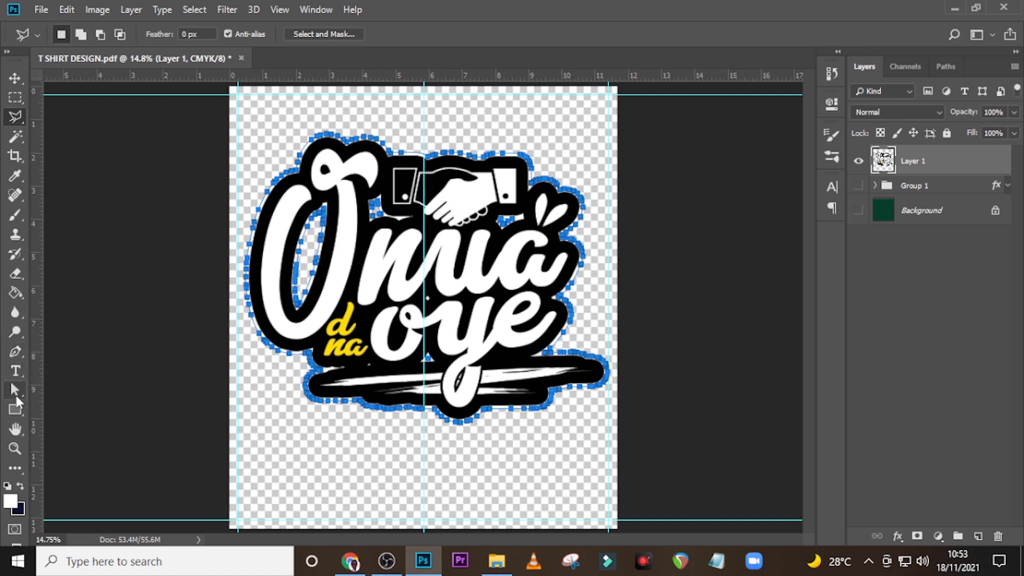
# Create a vector mask on Layer 1 from the work path using the Direct Selection Tool.
pyautogui.click(12, 391)
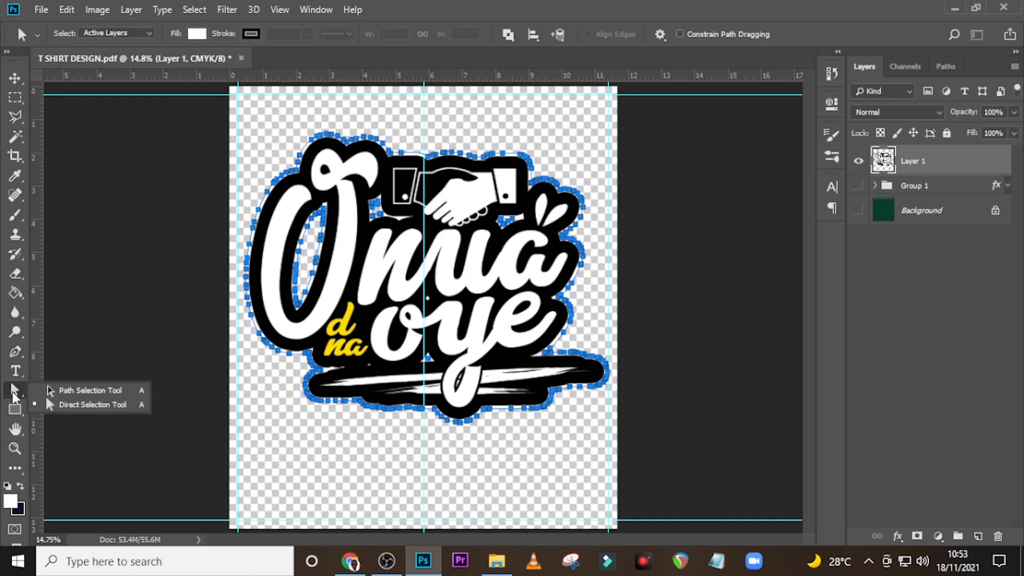
pyautogui.click(103, 412)
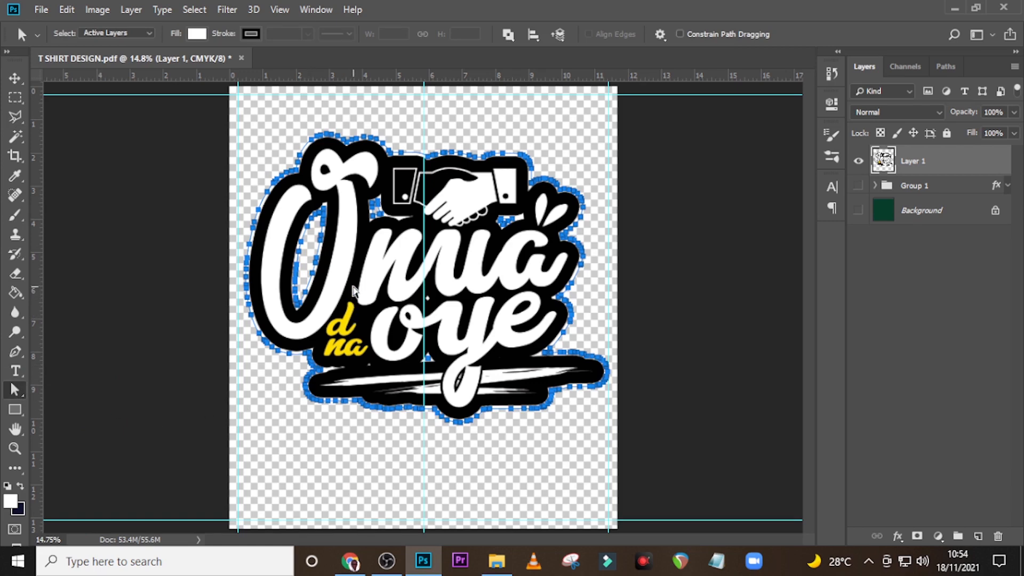
pyautogui.rightClick(354, 292)
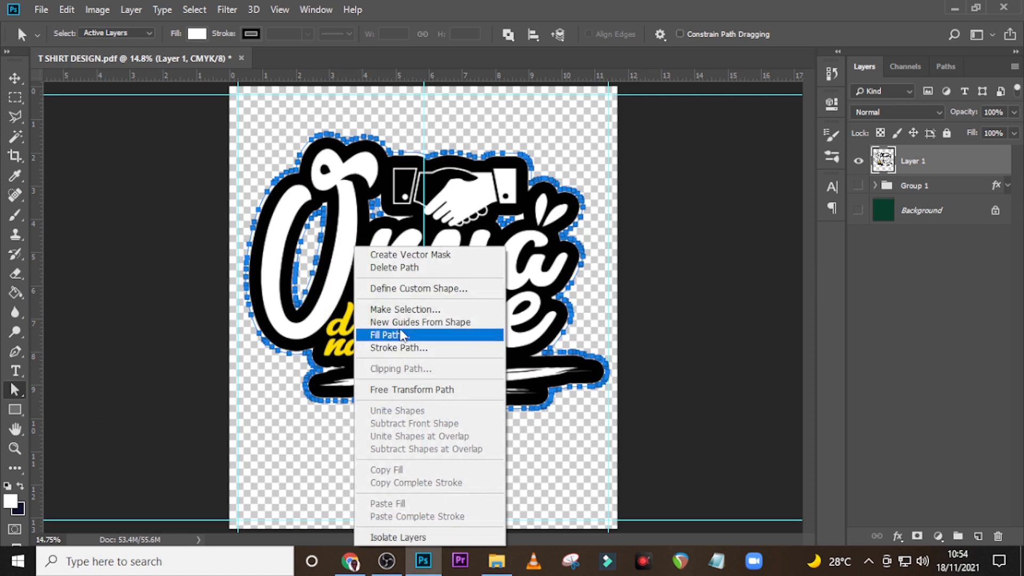
pyautogui.click(390, 259)
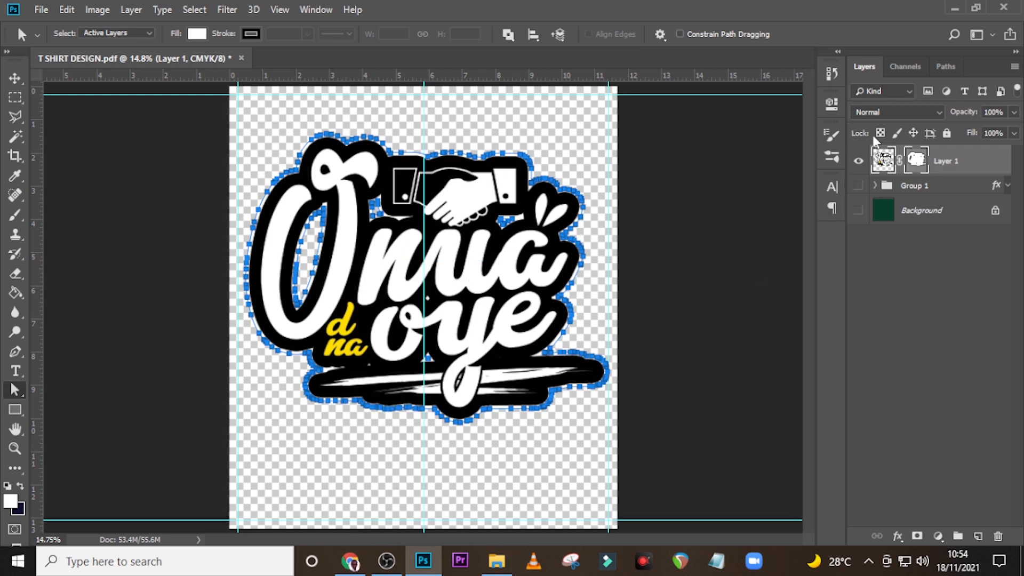
# Deselect the vector mask on Layer 1 so its path outline is hidden on the artwork.
pyautogui.click(917, 161)
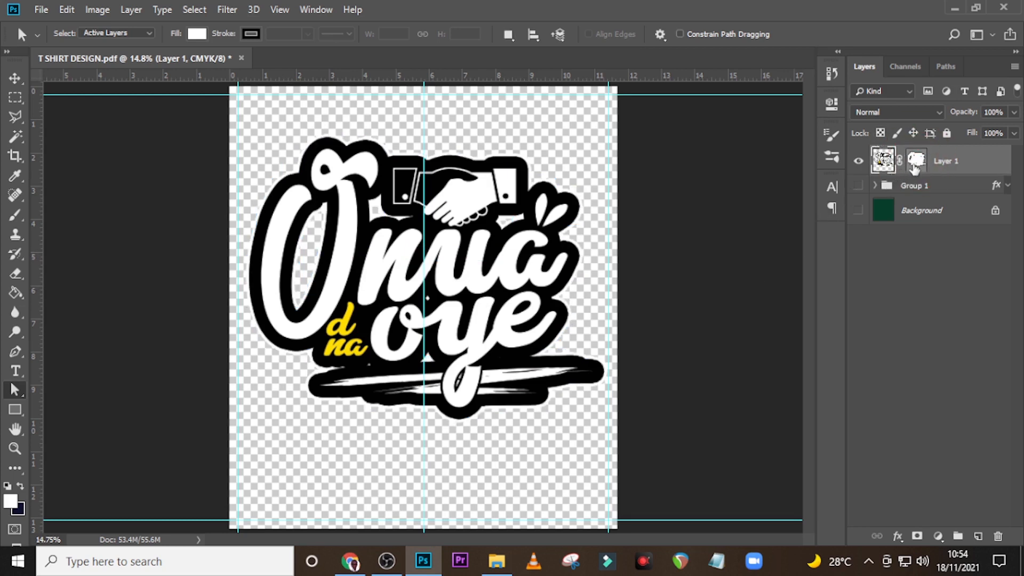
pyautogui.click(915, 168)
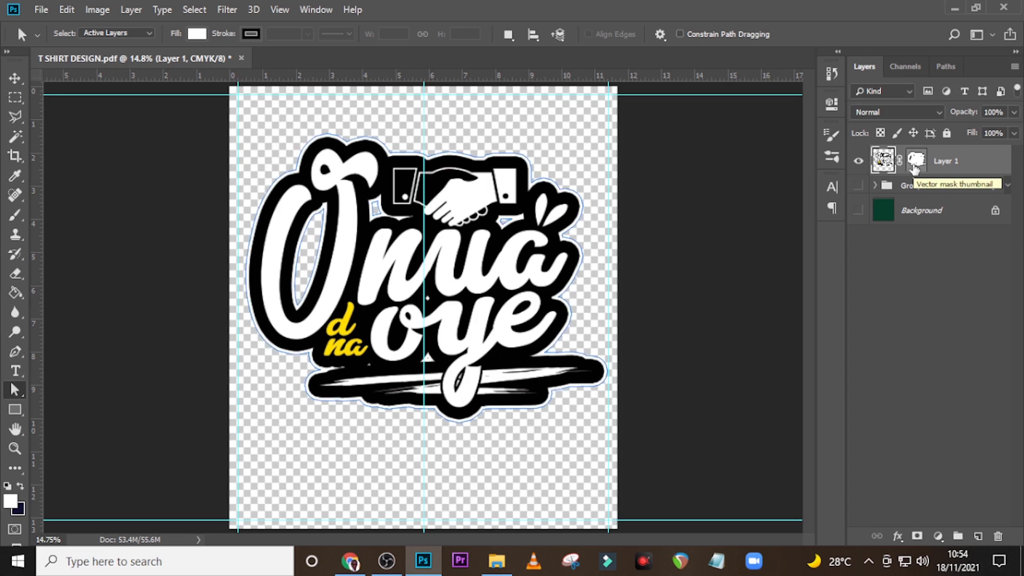
pyautogui.click(915, 169)
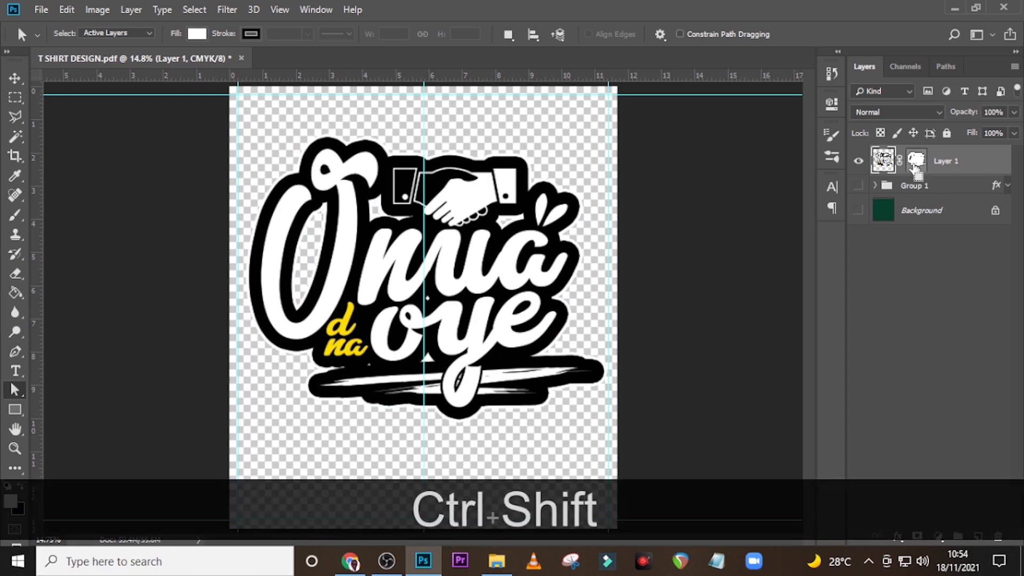
# Save a copy as Photoshop EPS T SHIRT DESIGN.eps with TIFF (8 bits/pixel) preview, ASCII85 encoding and vector data included.
pyautogui.hotkey('ctrl', 'shift', 's')
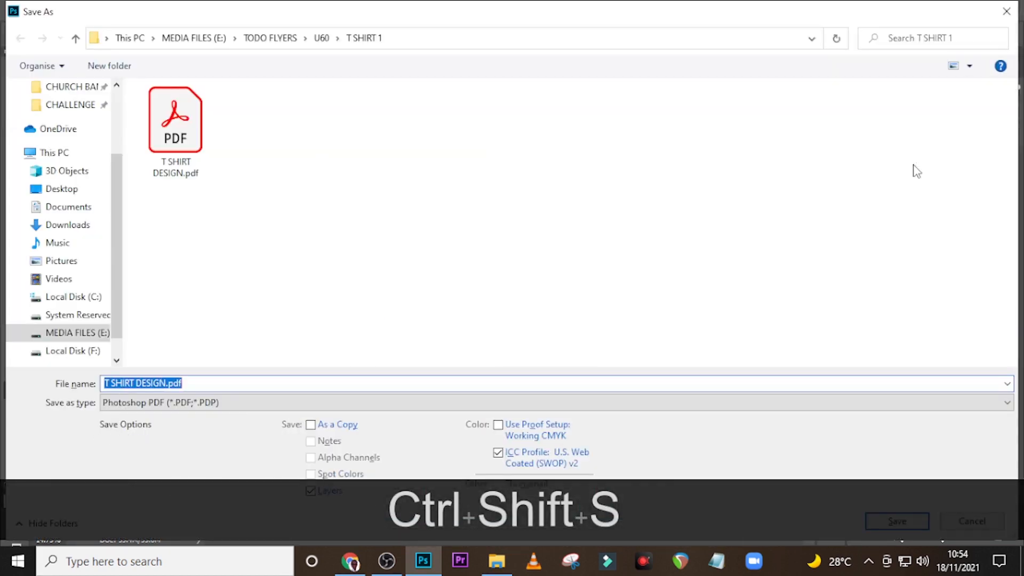
pyautogui.click(222, 401)
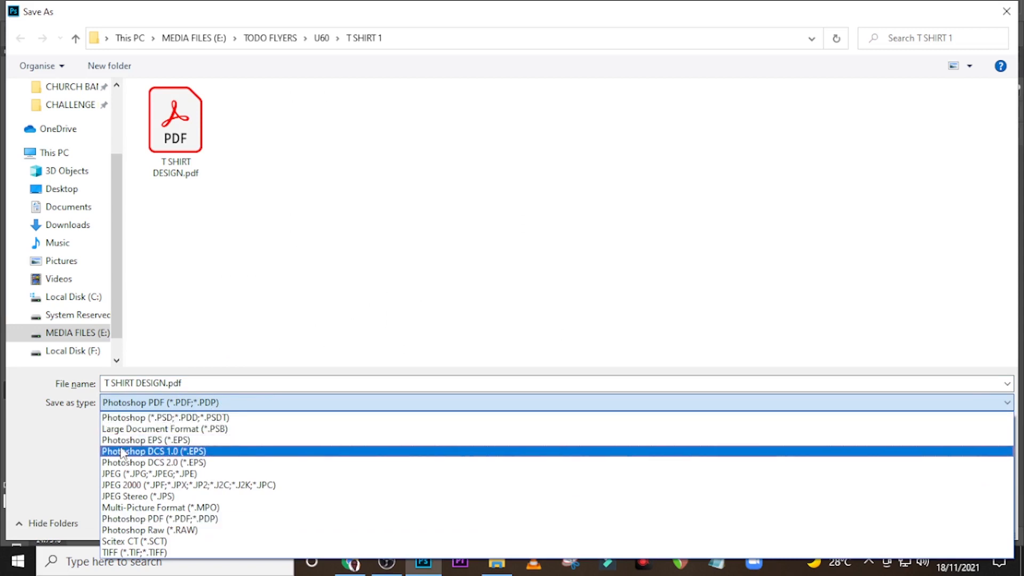
pyautogui.click(166, 444)
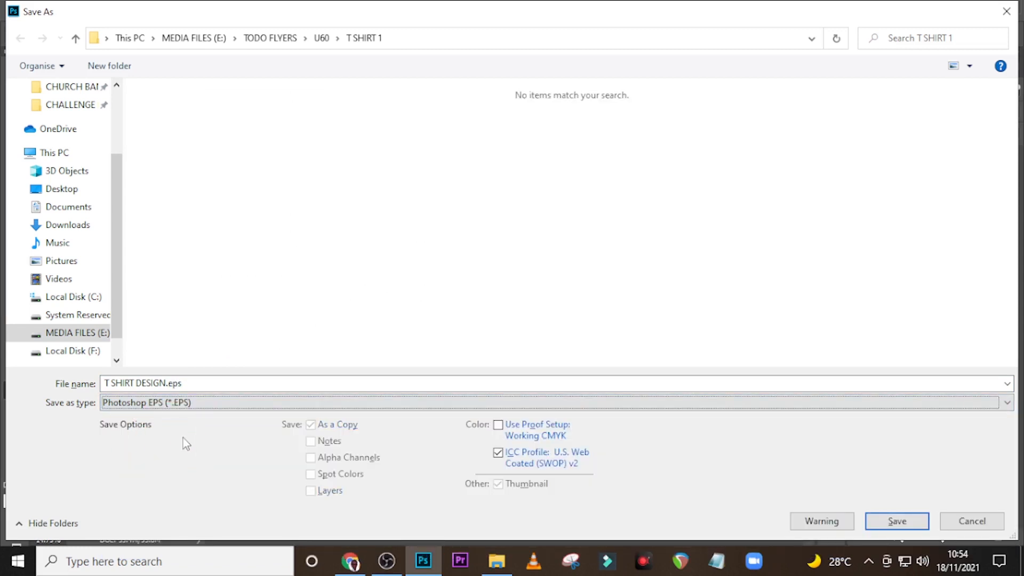
pyautogui.click(896, 524)
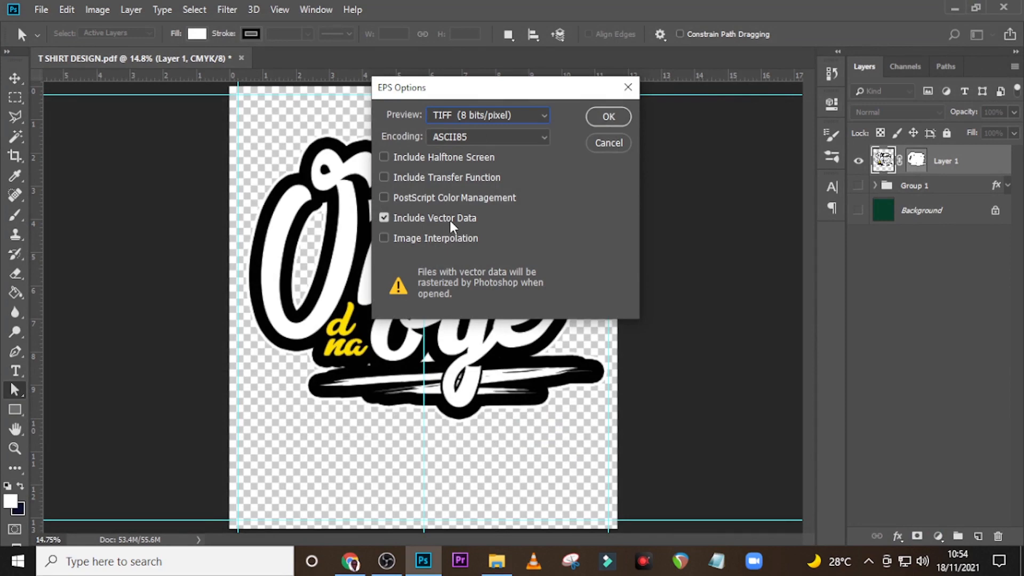
pyautogui.click(608, 117)
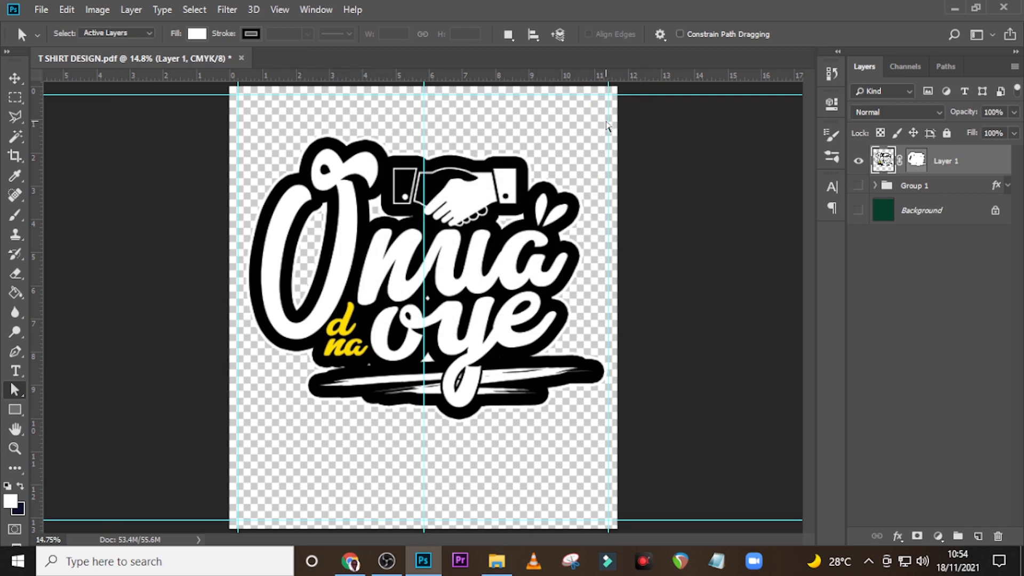
# Switch to File Explorer and check the handshake image and the EPS, PDF, PSD and PNG design files in the T SHIRT 1 folder.
pyautogui.click(948, 8)
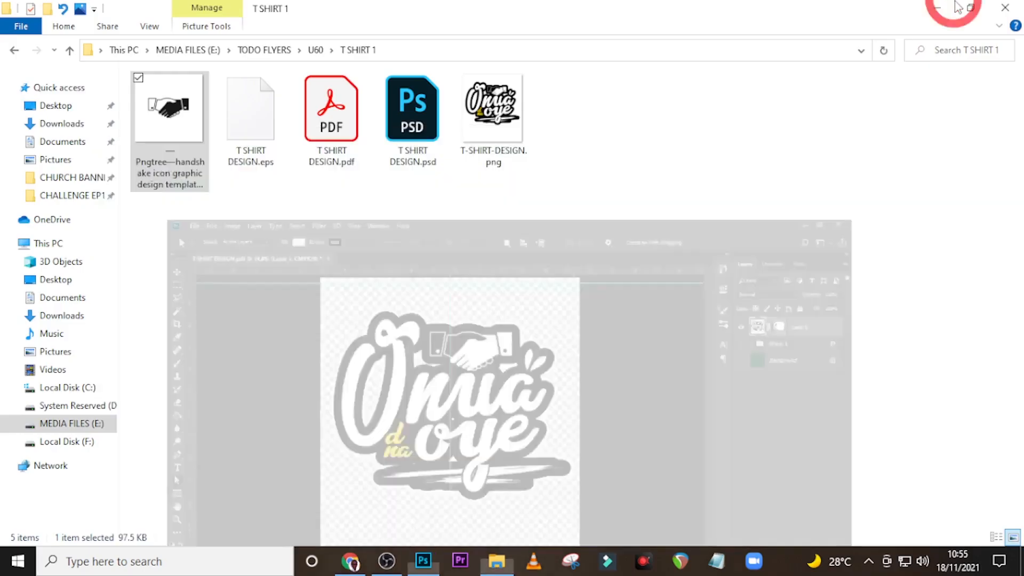
pyautogui.click(170, 107)
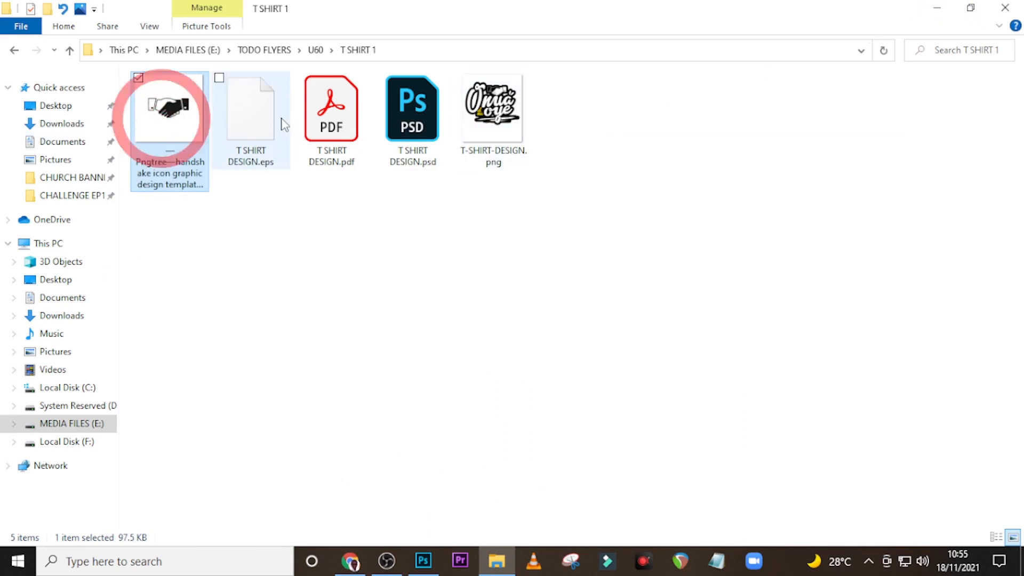
pyautogui.click(251, 112)
pyautogui.click(332, 114)
pyautogui.click(411, 119)
pyautogui.click(496, 120)
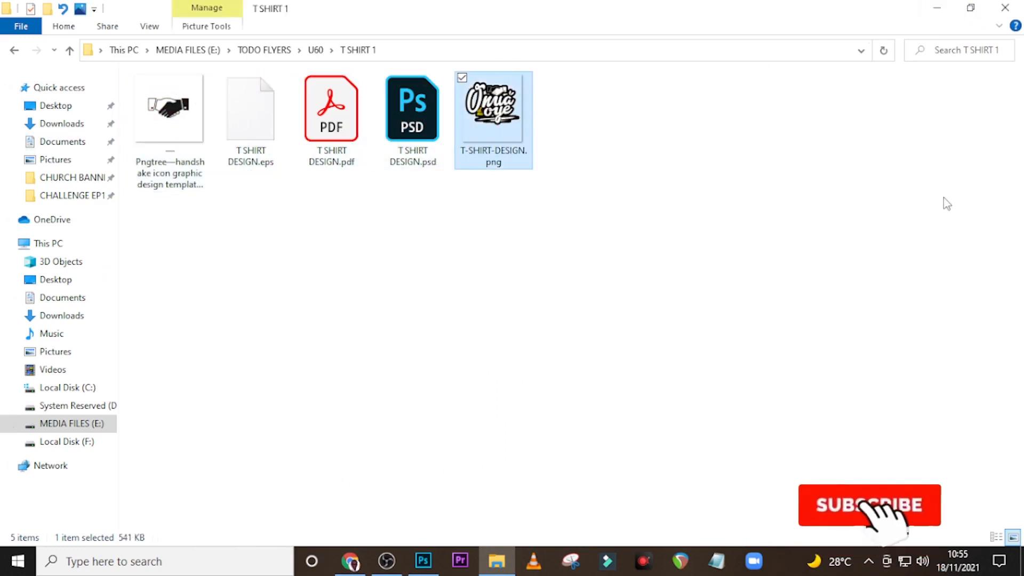